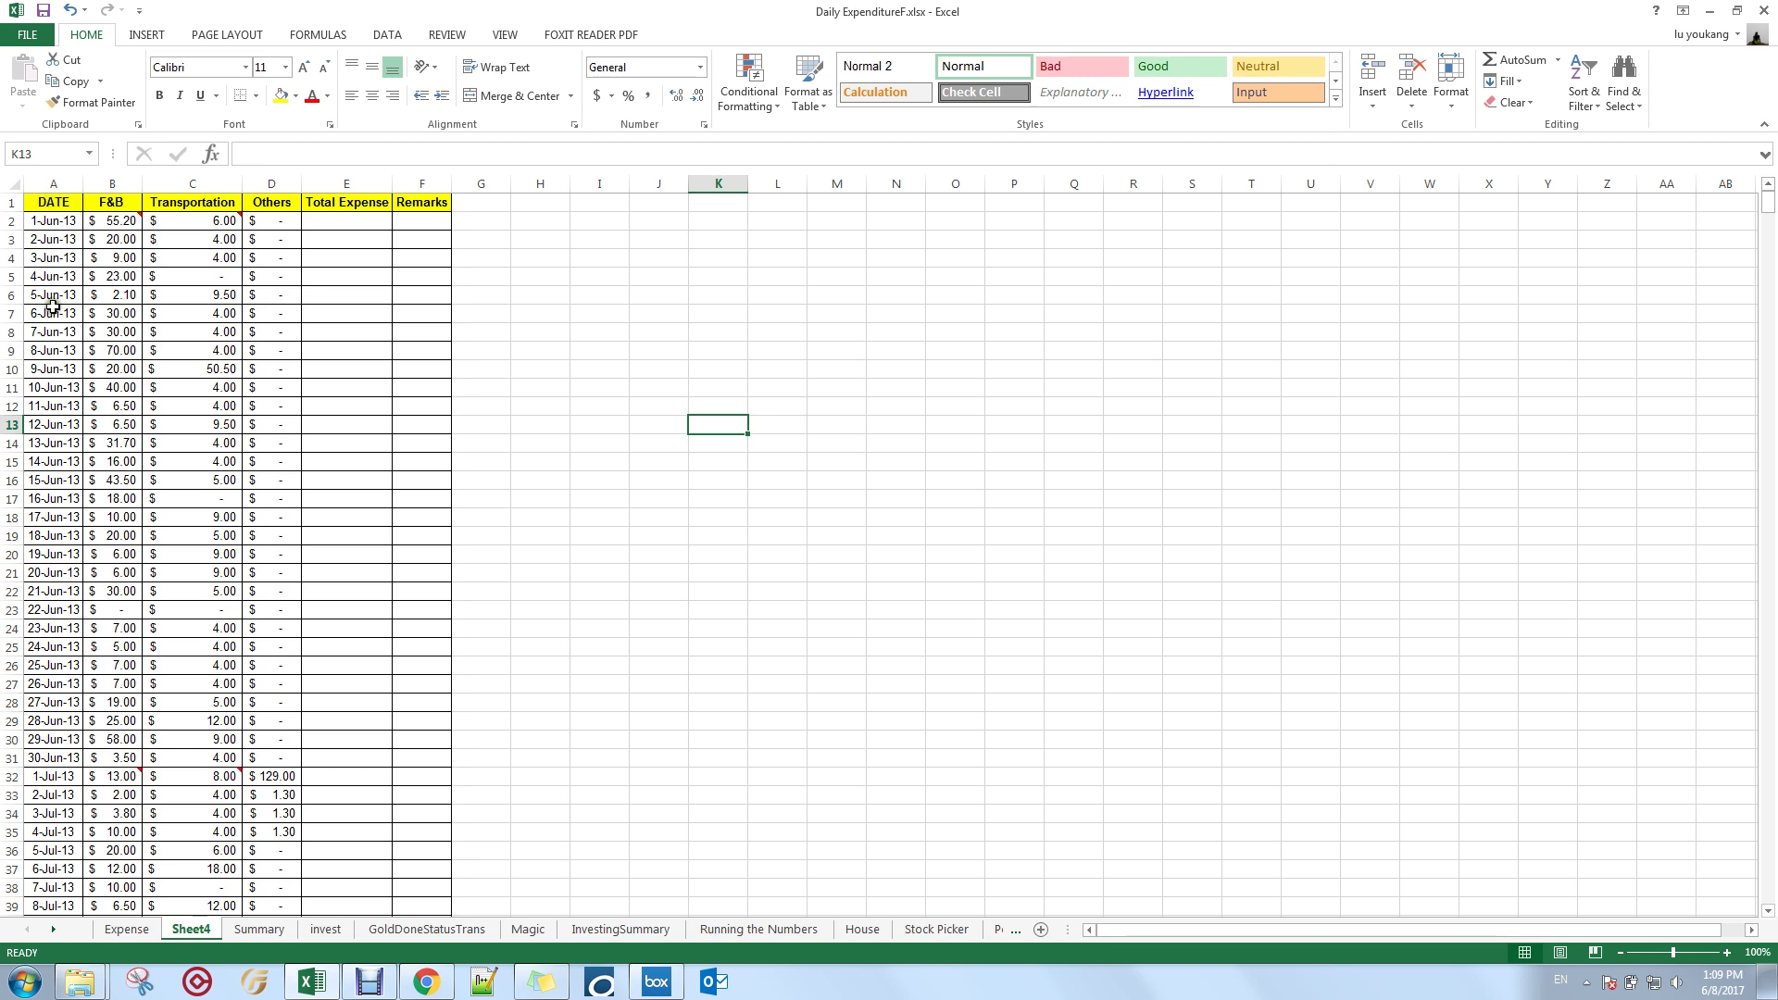
# Select the dates from A2 down to the last entry and auto-fit the DATE column's width.
pyautogui.click(61, 222)
pyautogui.moveTo(61, 222); pyautogui.dragTo(70, 514)
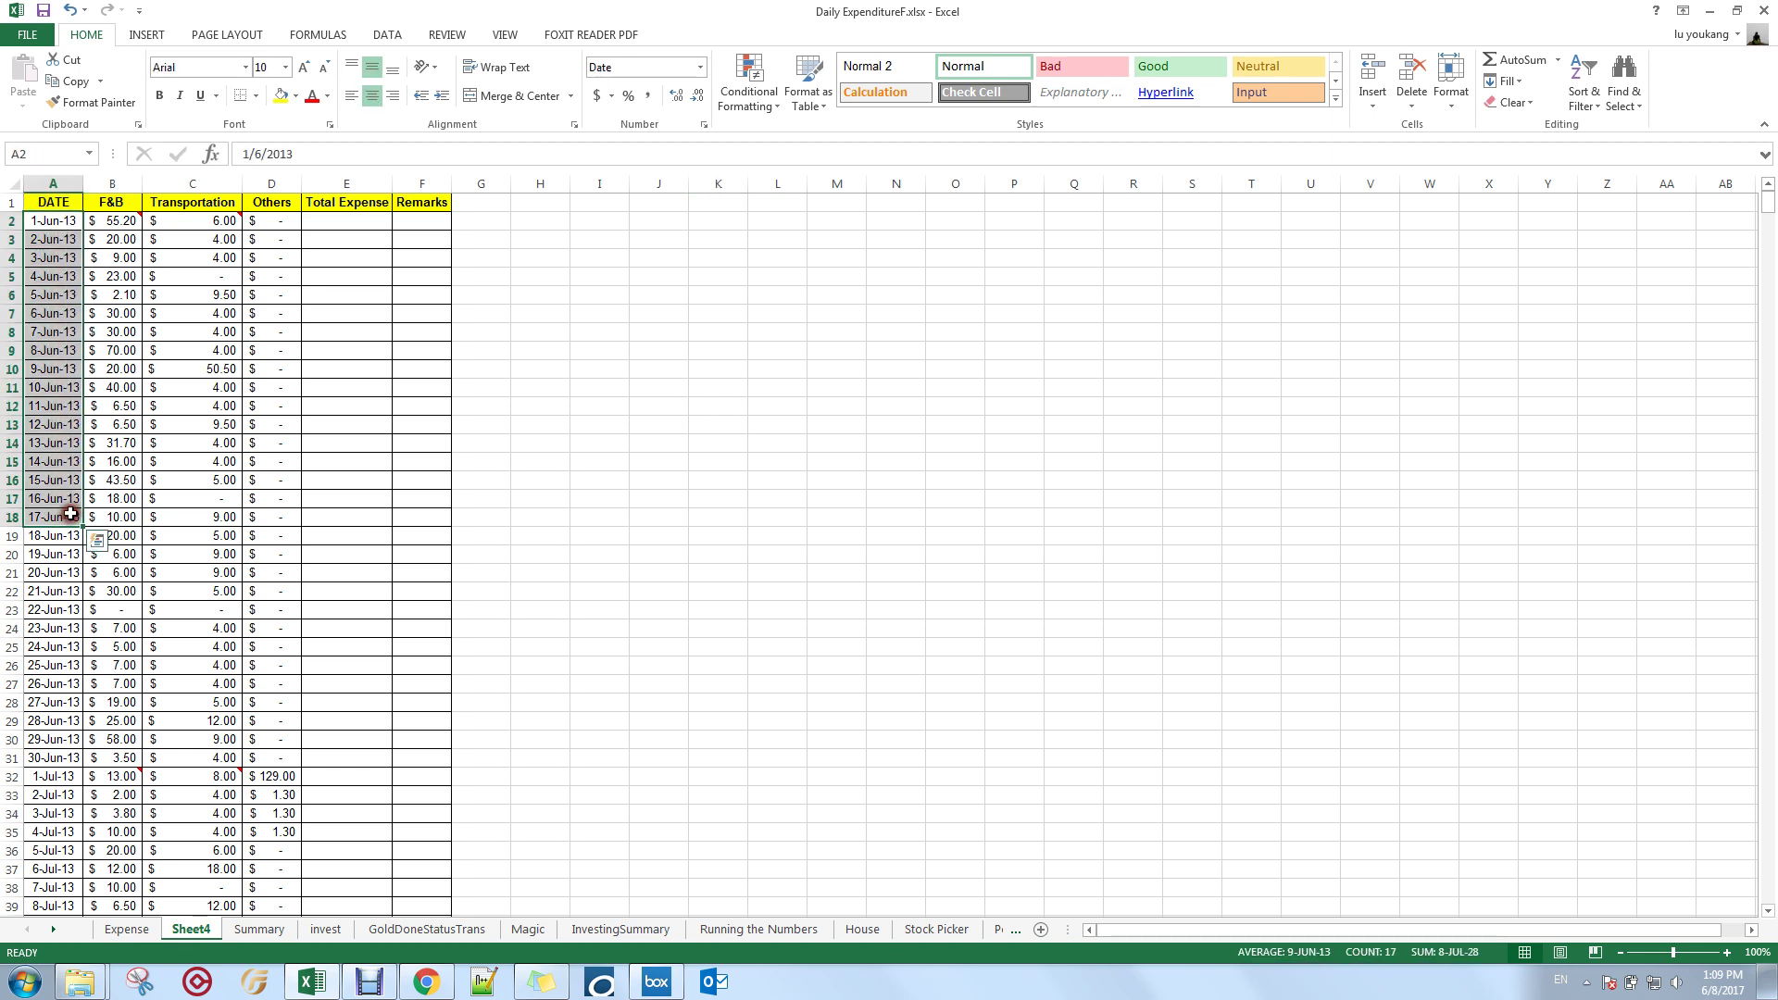
pyautogui.hotkey('ctrl', 'shift', 'Down')
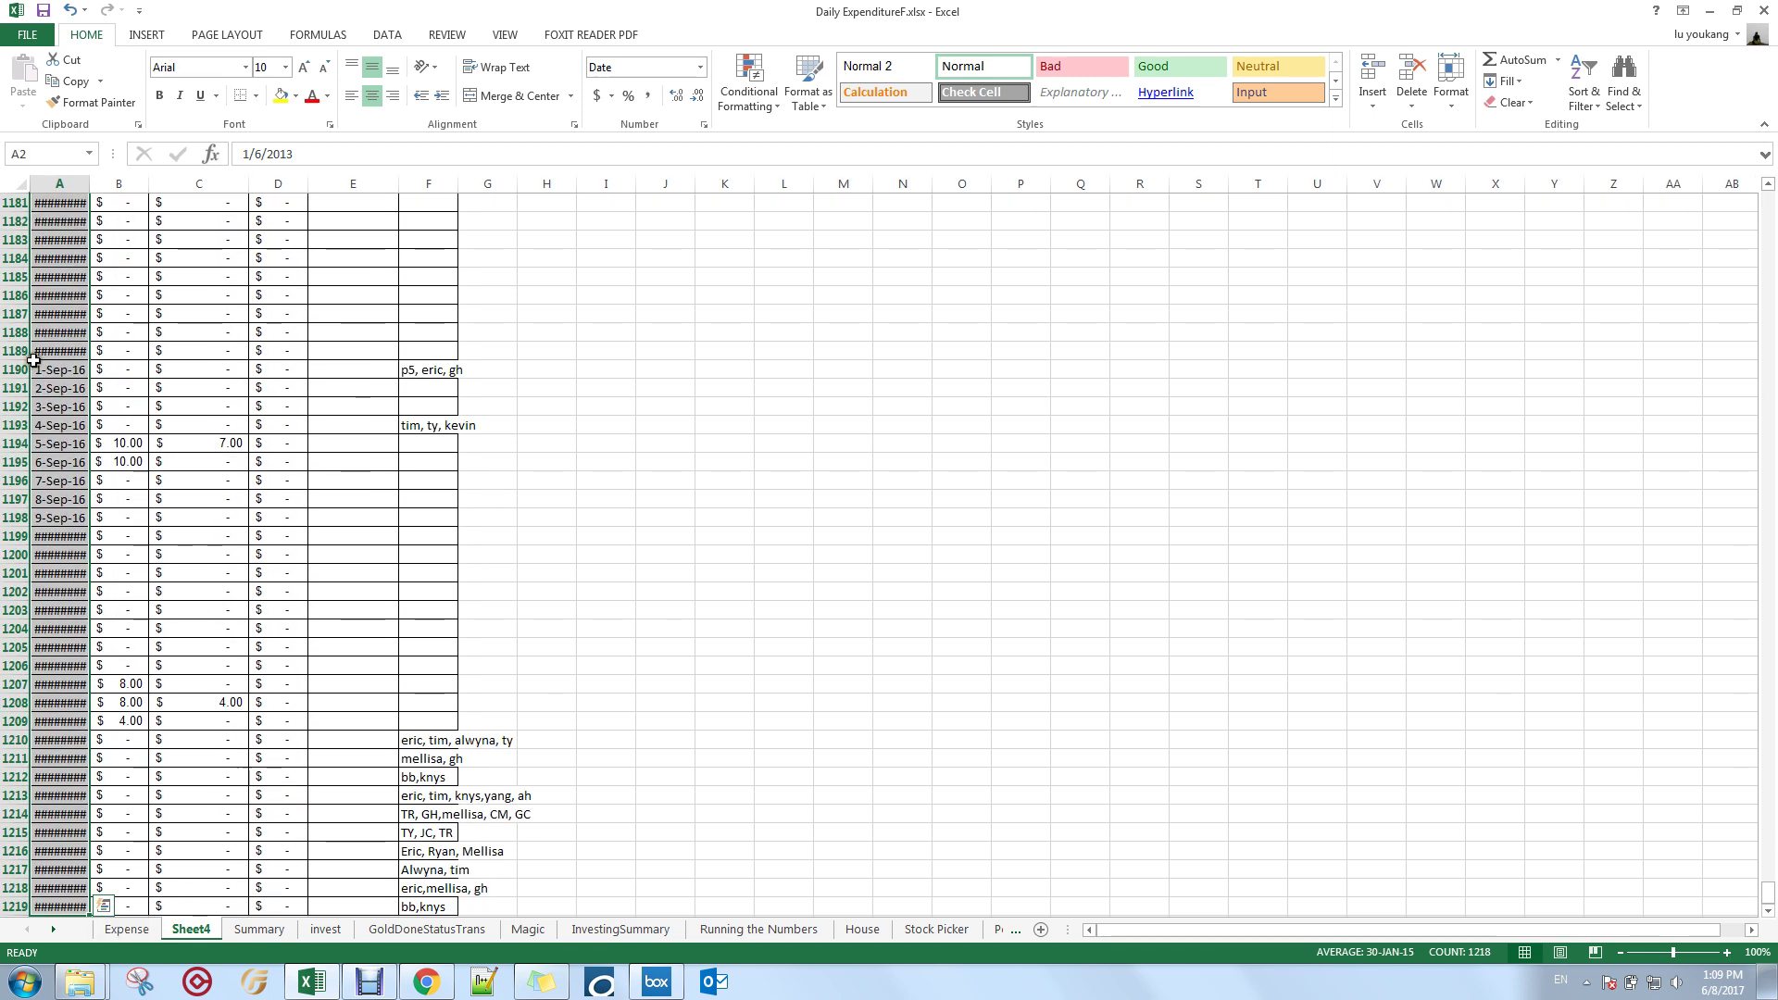
pyautogui.doubleClick(90, 185)
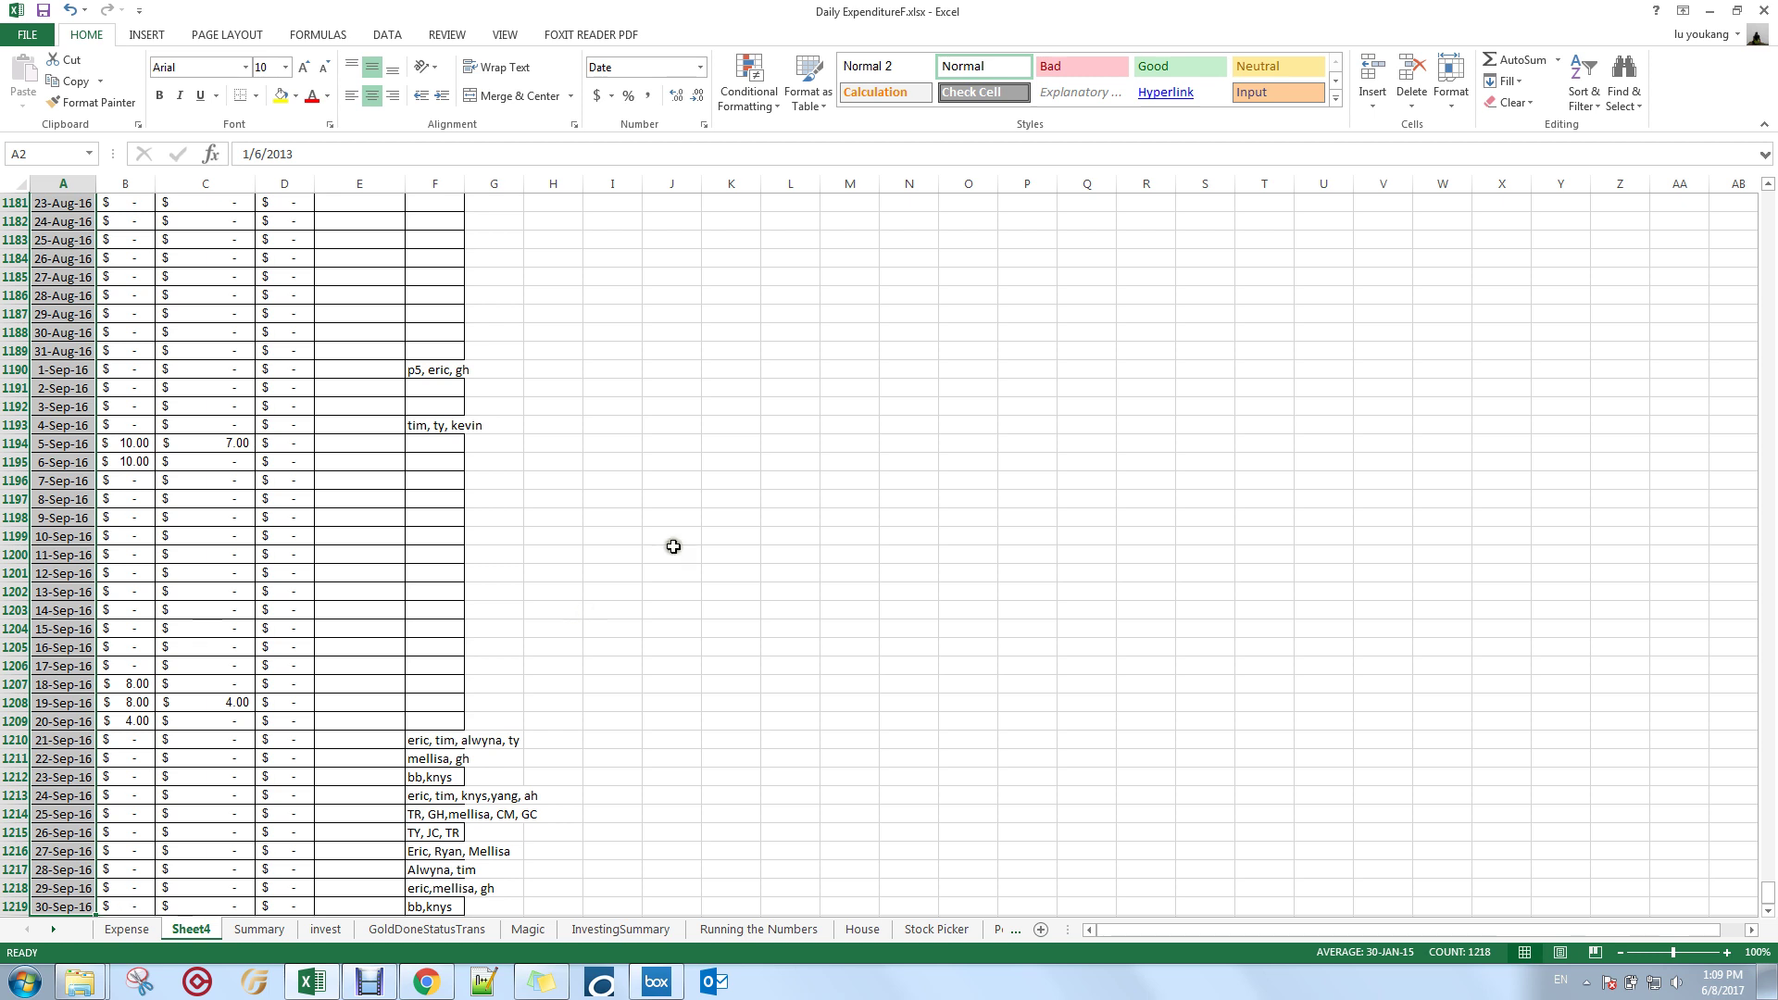
# Examine the F&B, Transportation, Others and Total Expense columns, and the first day's row with its cell comments.
pyautogui.click(355, 550)
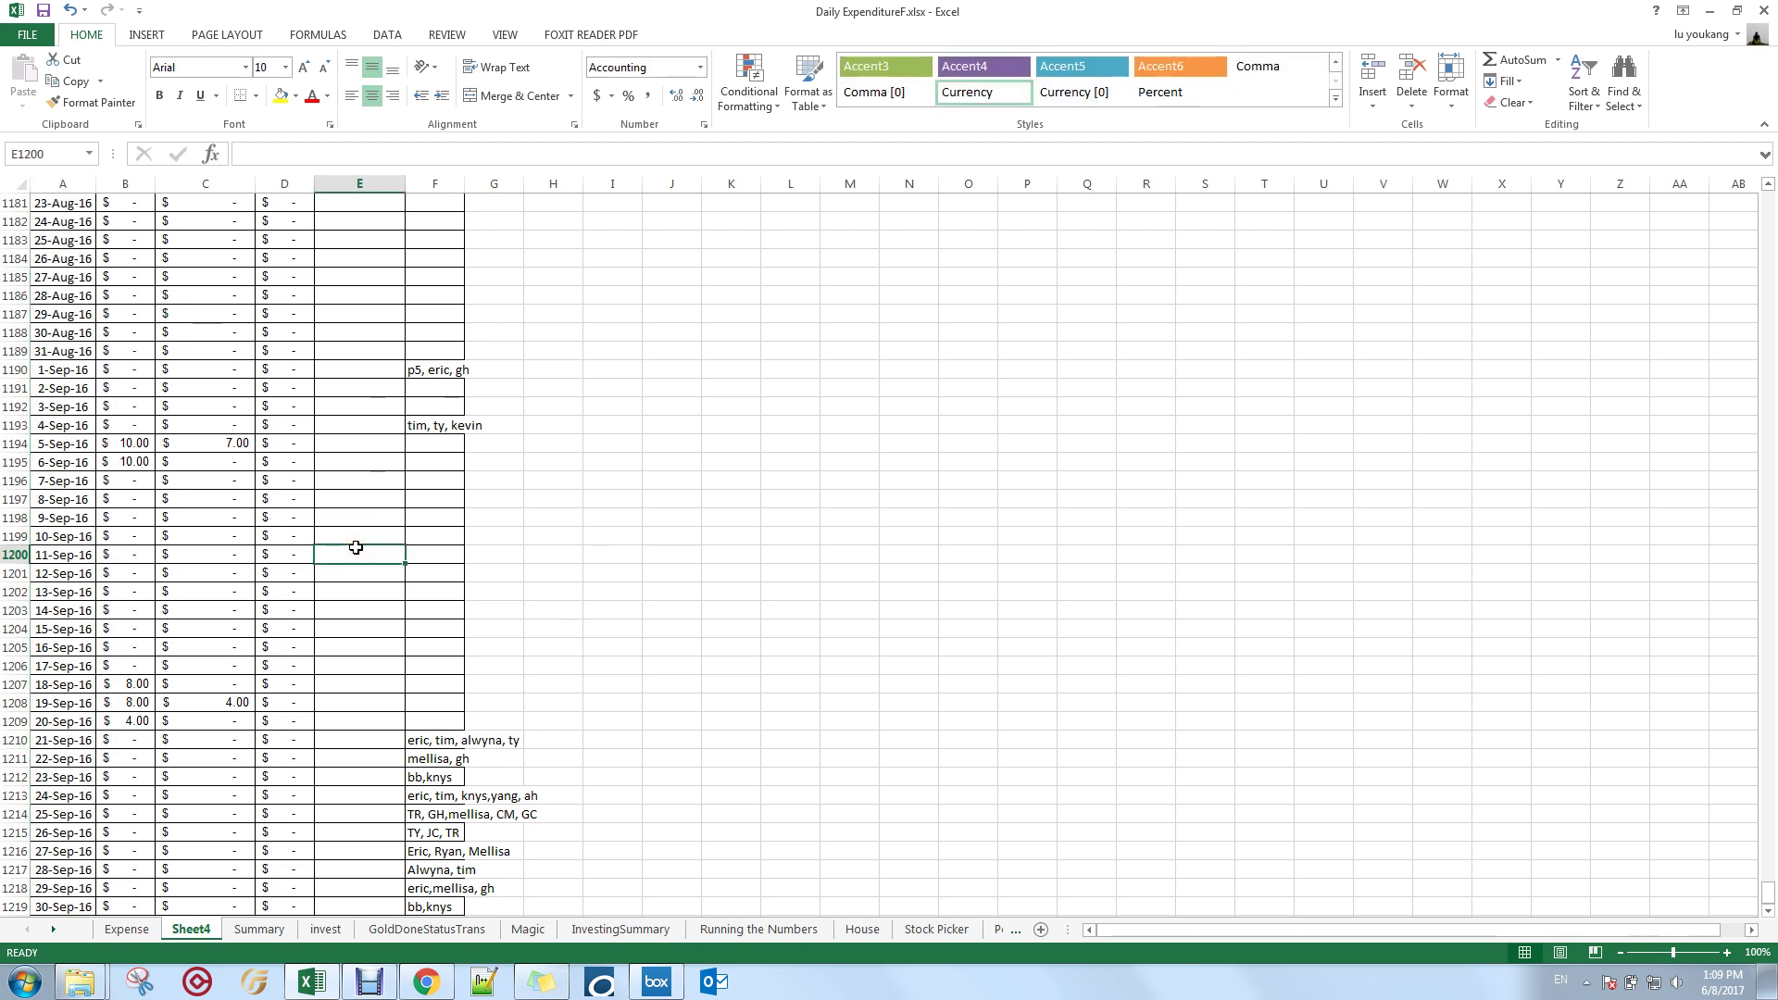
pyautogui.hotkey('ctrl', 'shift', 'Up')
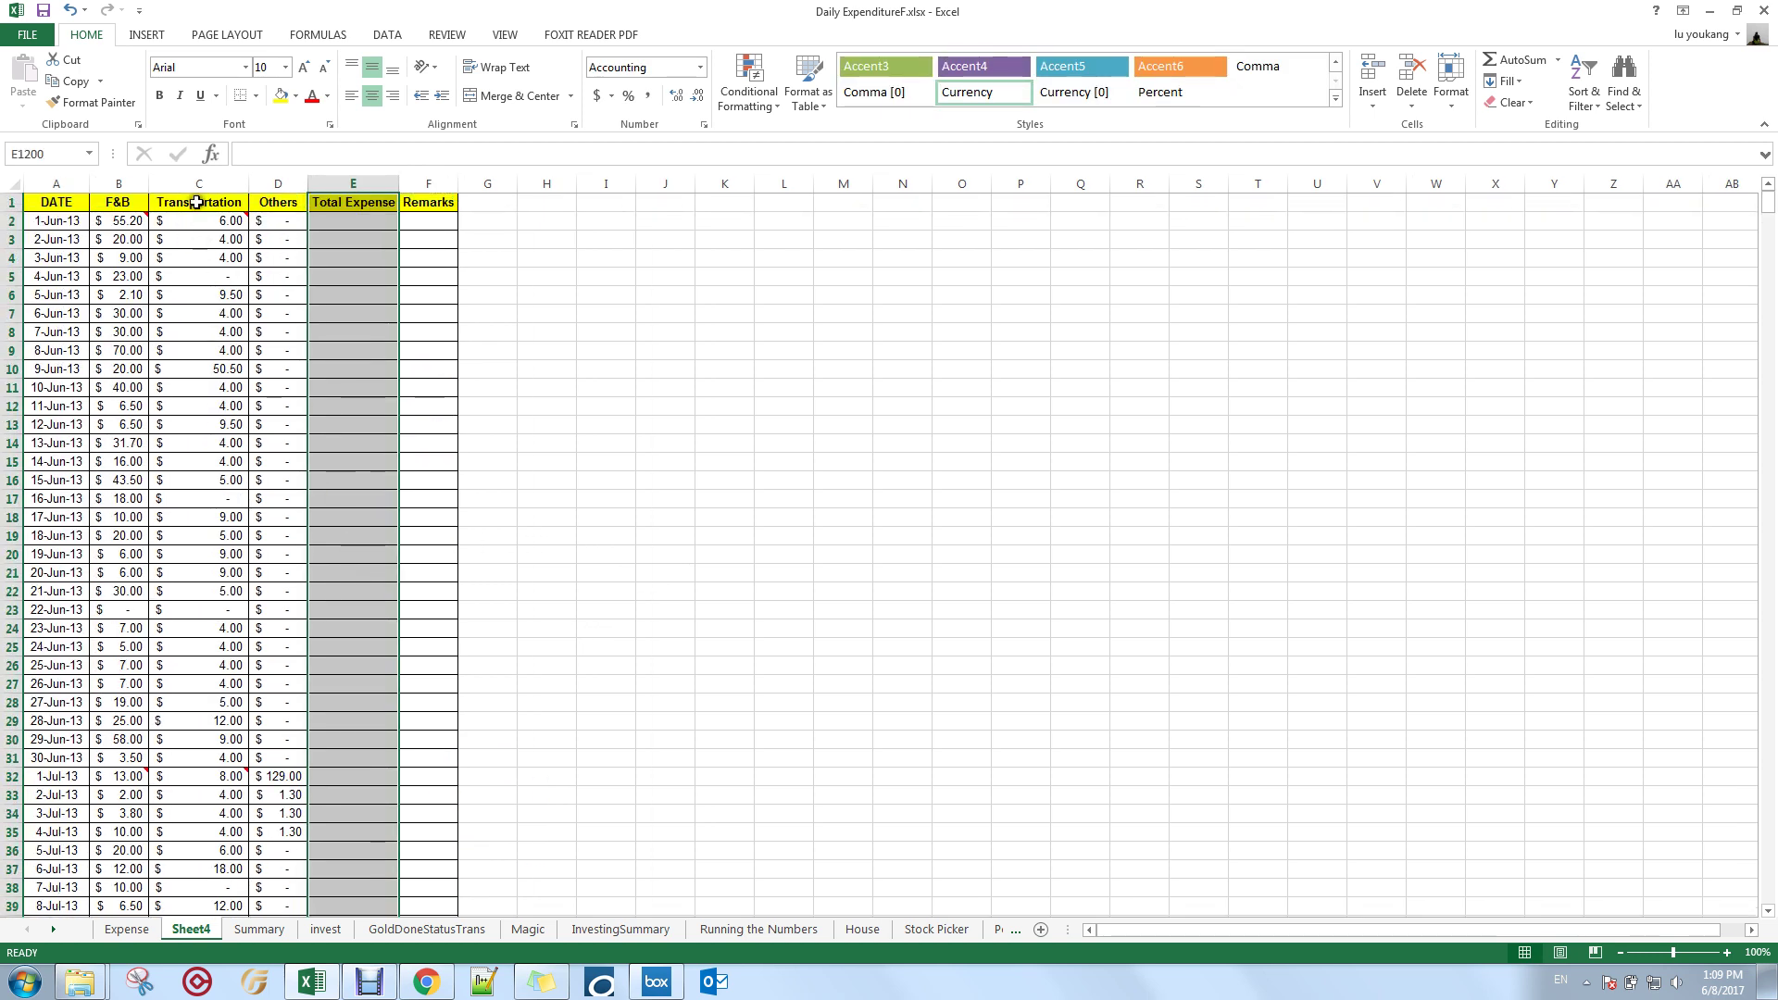
pyautogui.click(192, 203)
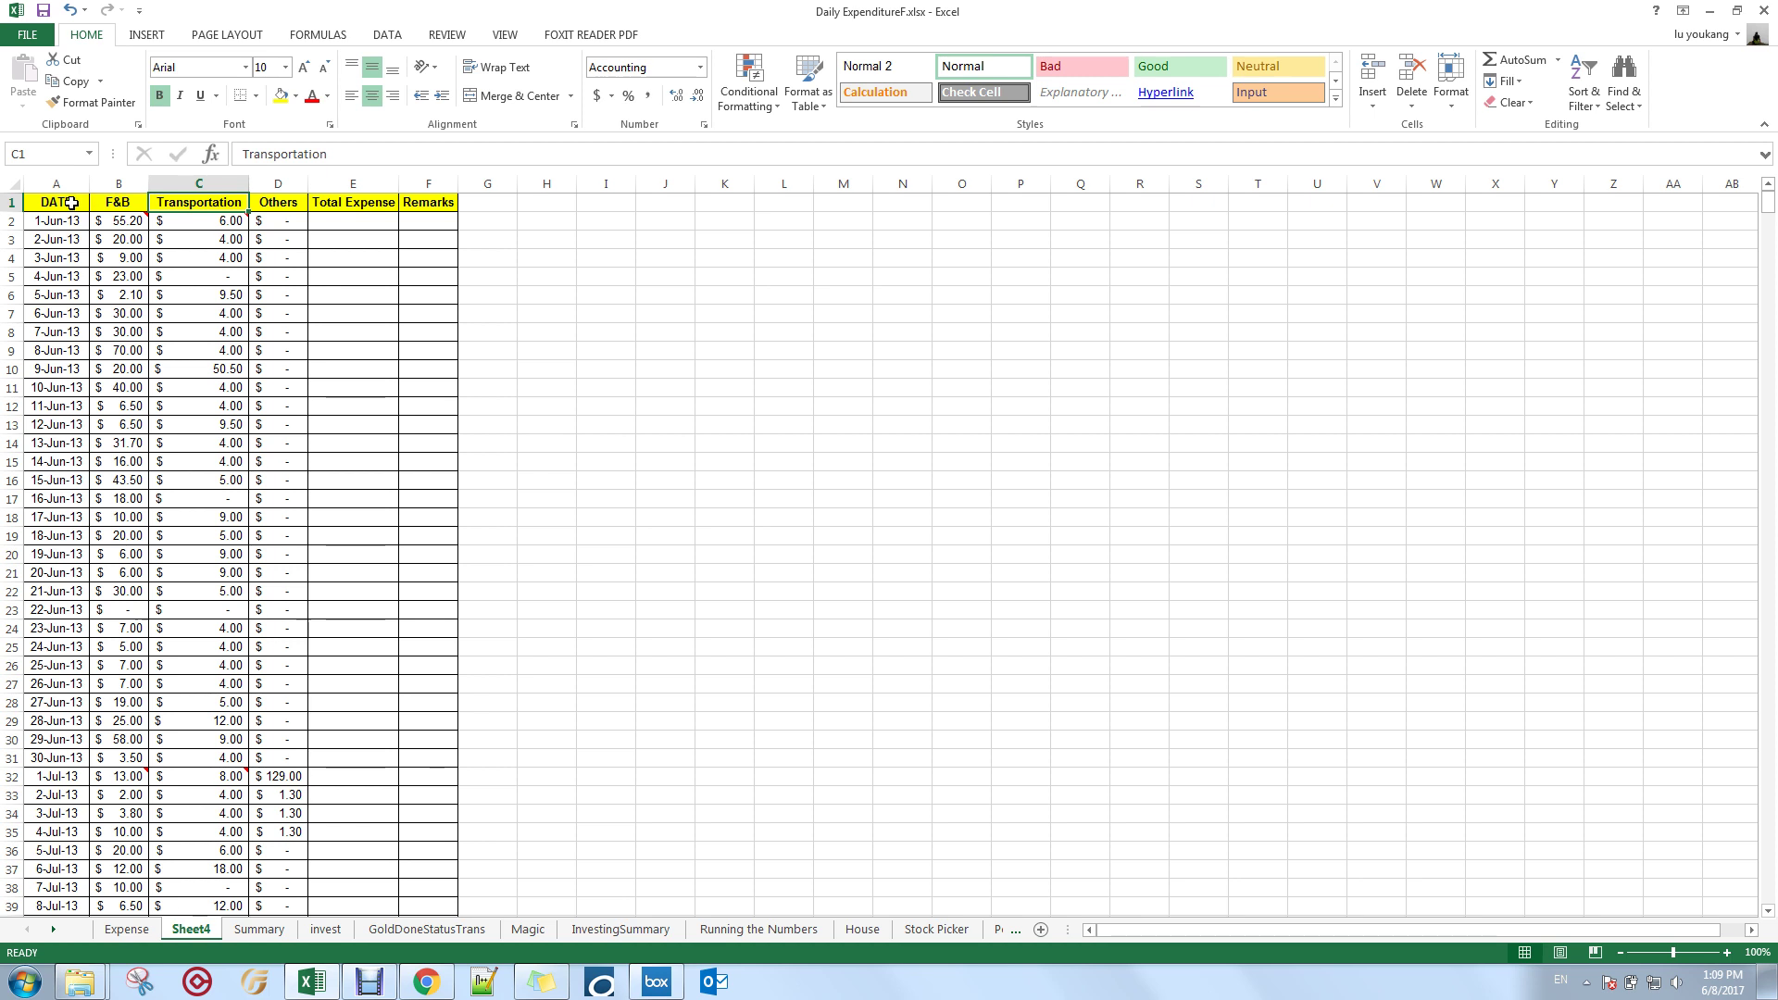
pyautogui.click(141, 179)
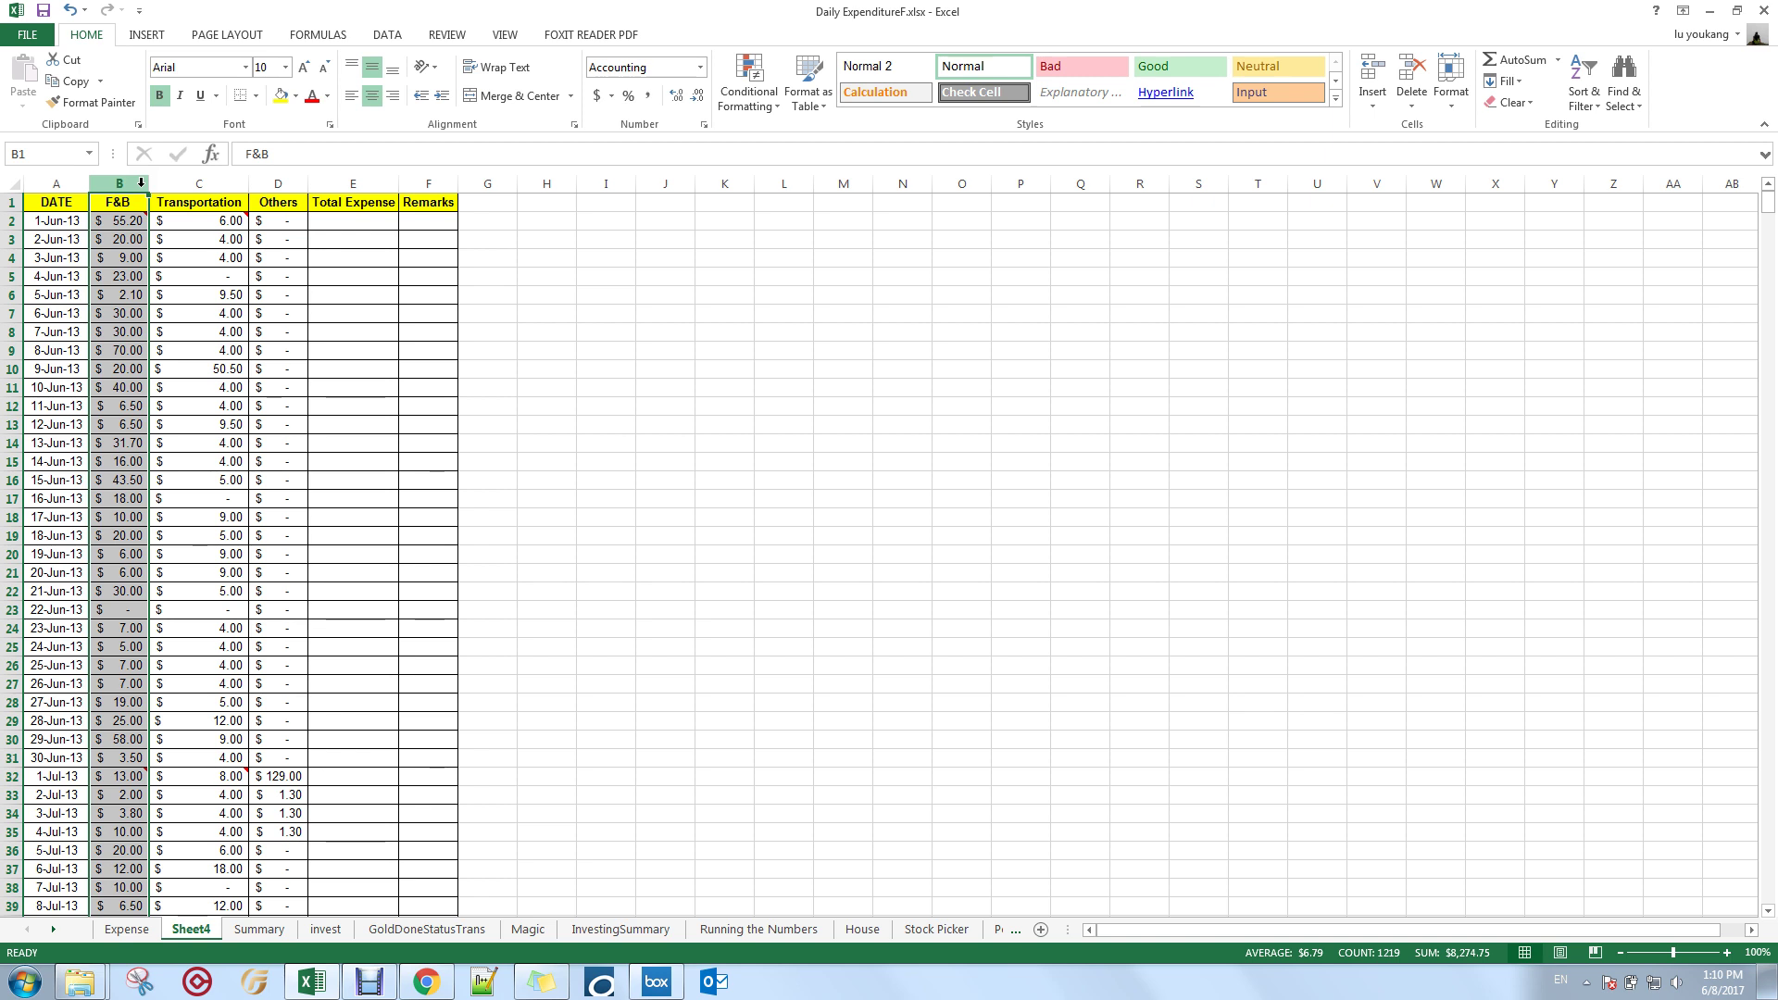
pyautogui.click(188, 181)
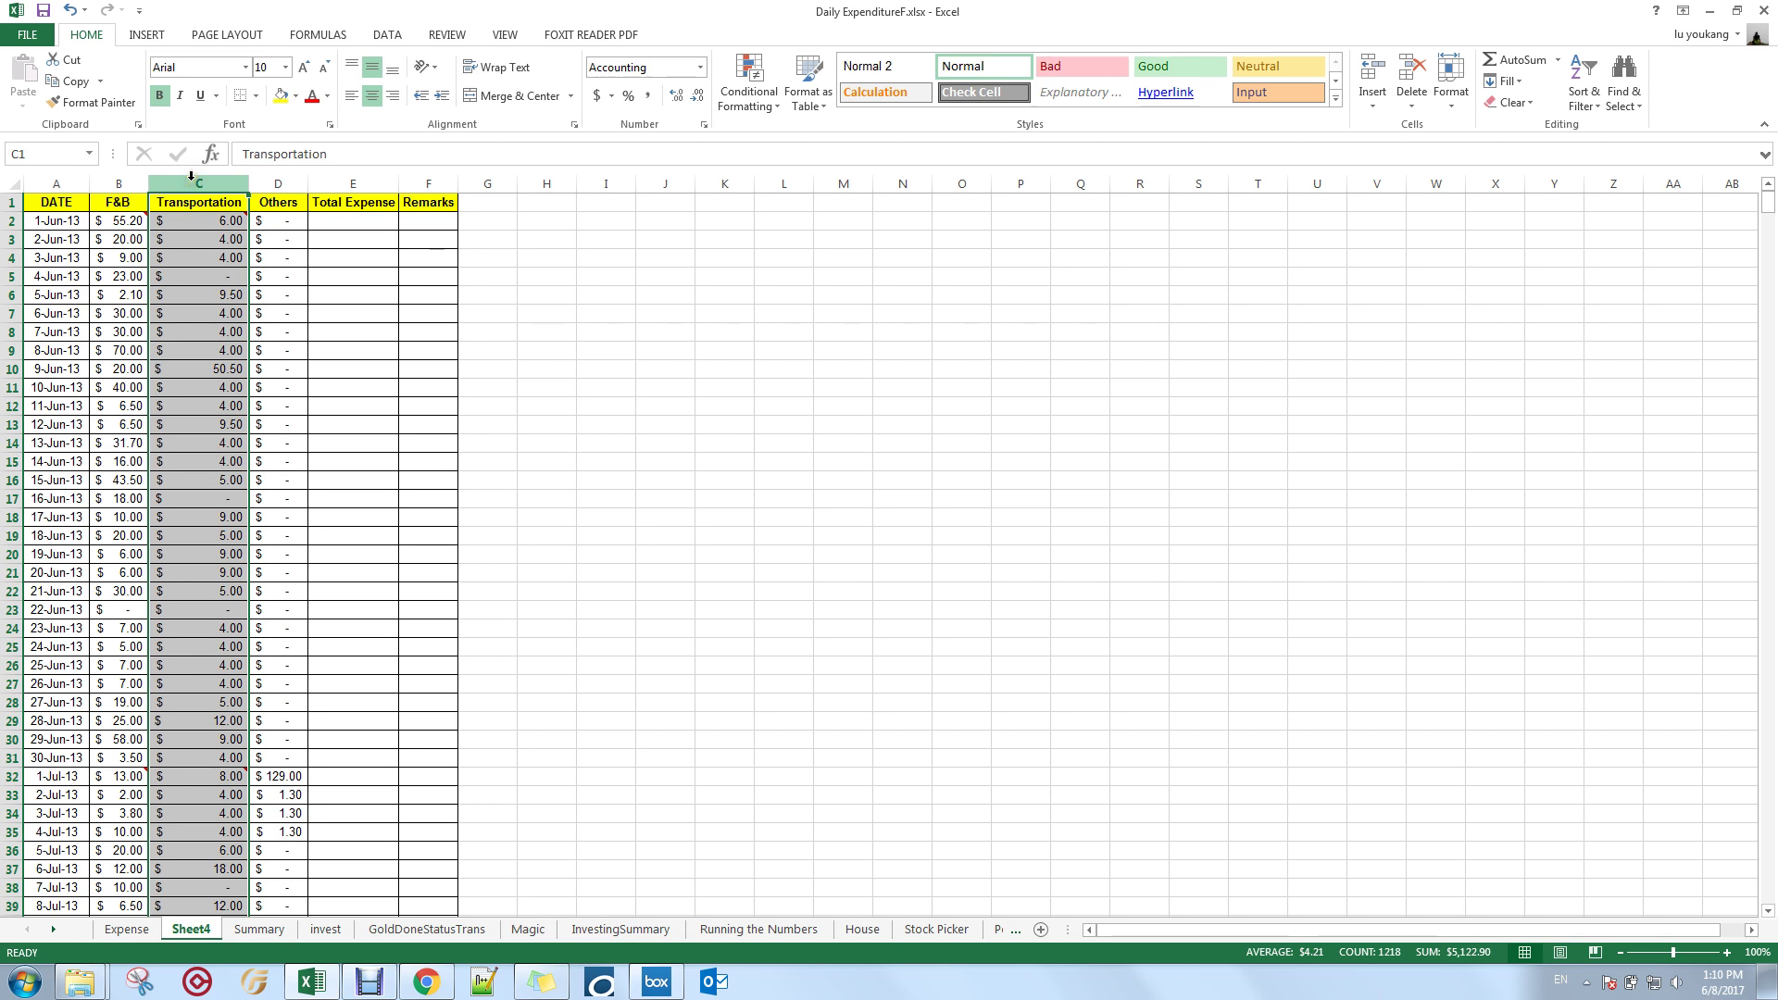
pyautogui.click(294, 182)
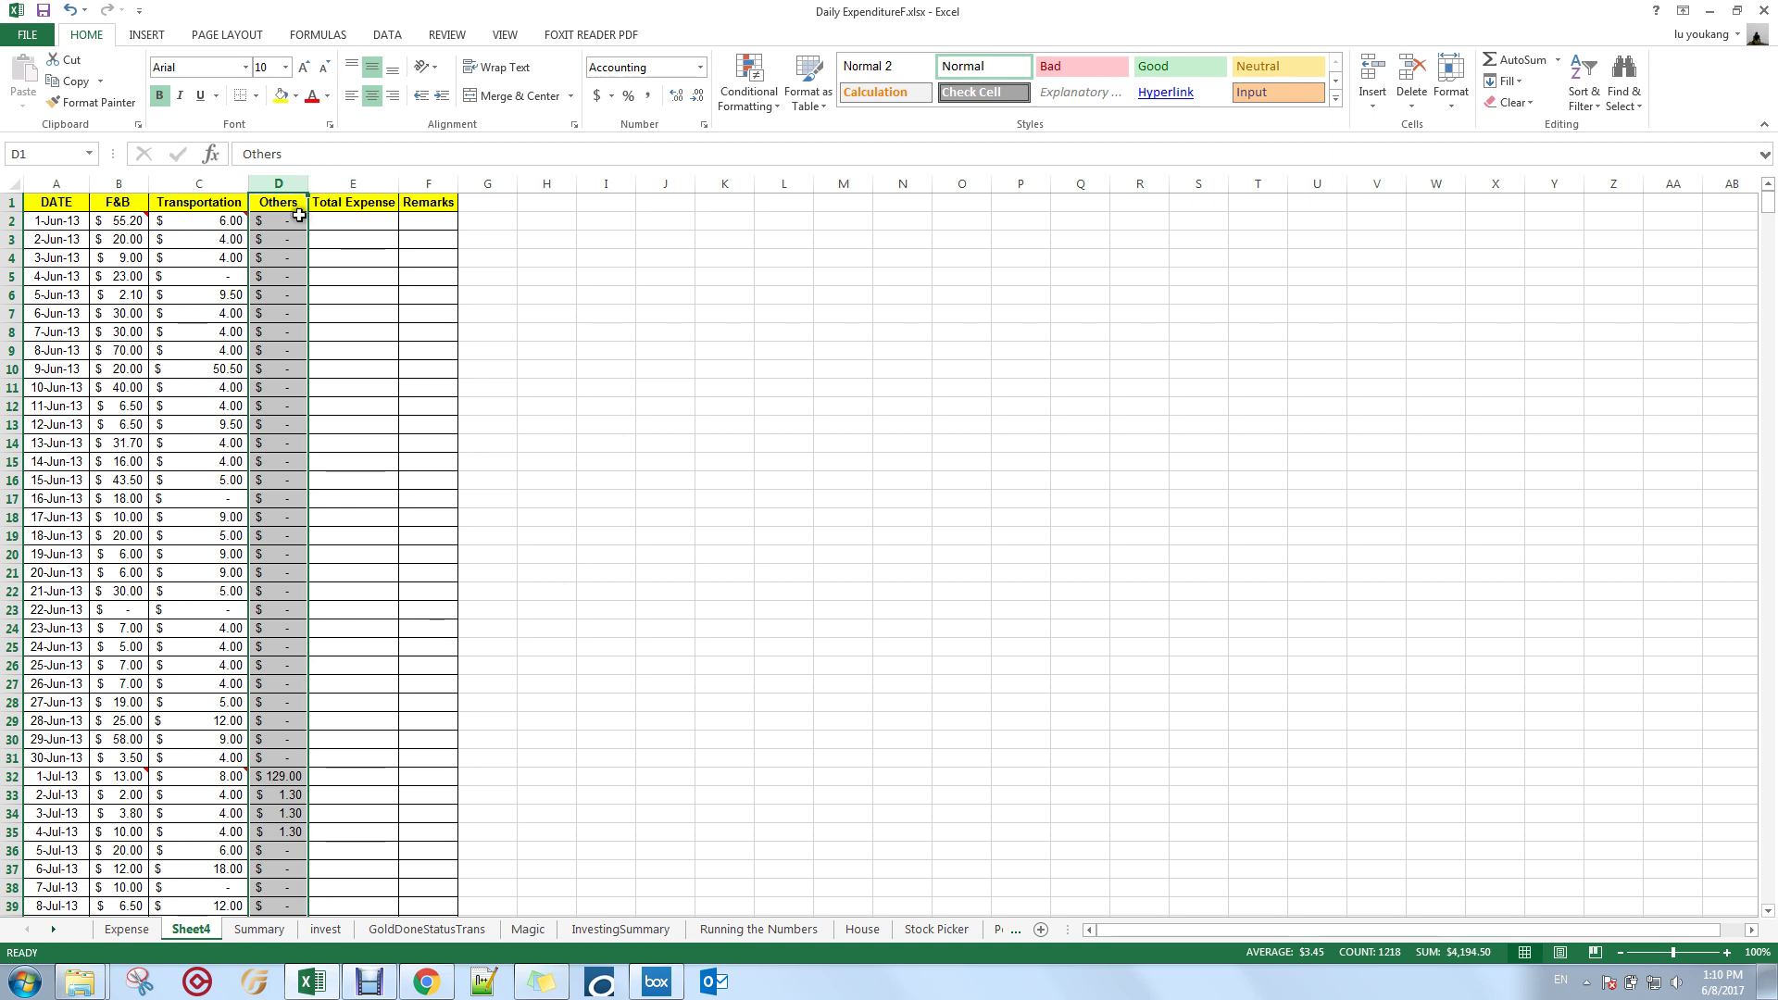
pyautogui.click(355, 224)
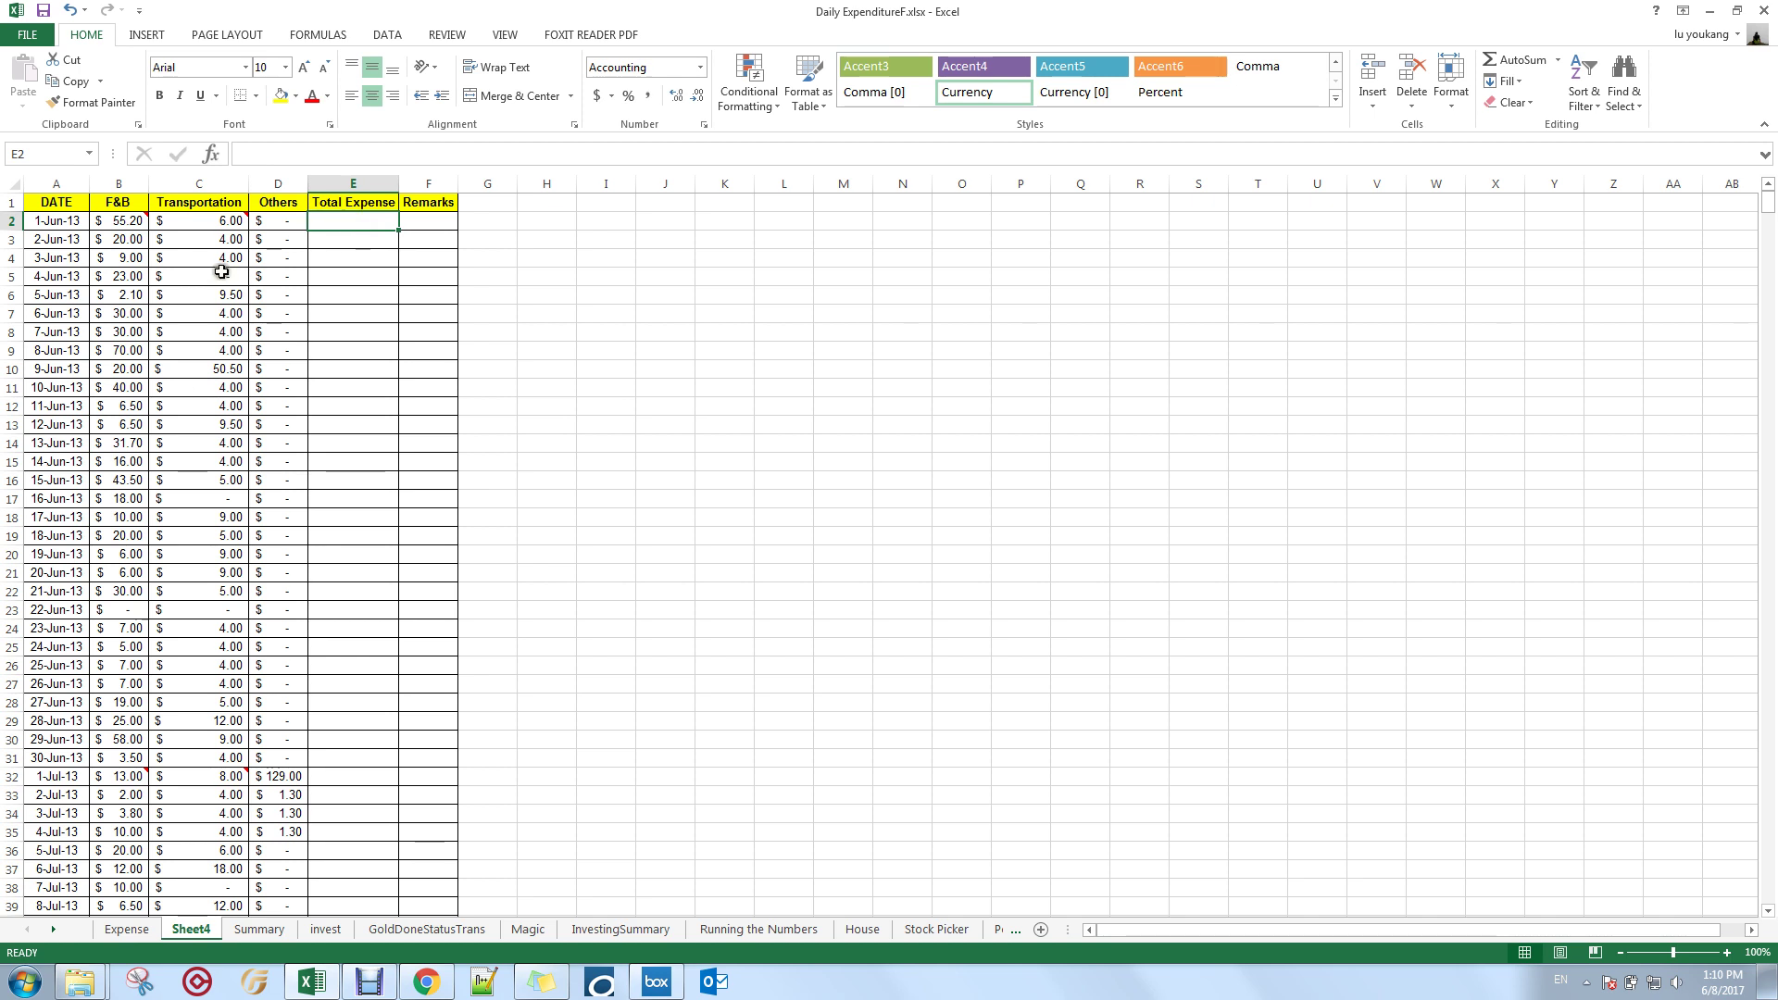
pyautogui.click(55, 223)
pyautogui.moveTo(94, 220); pyautogui.dragTo(329, 226)
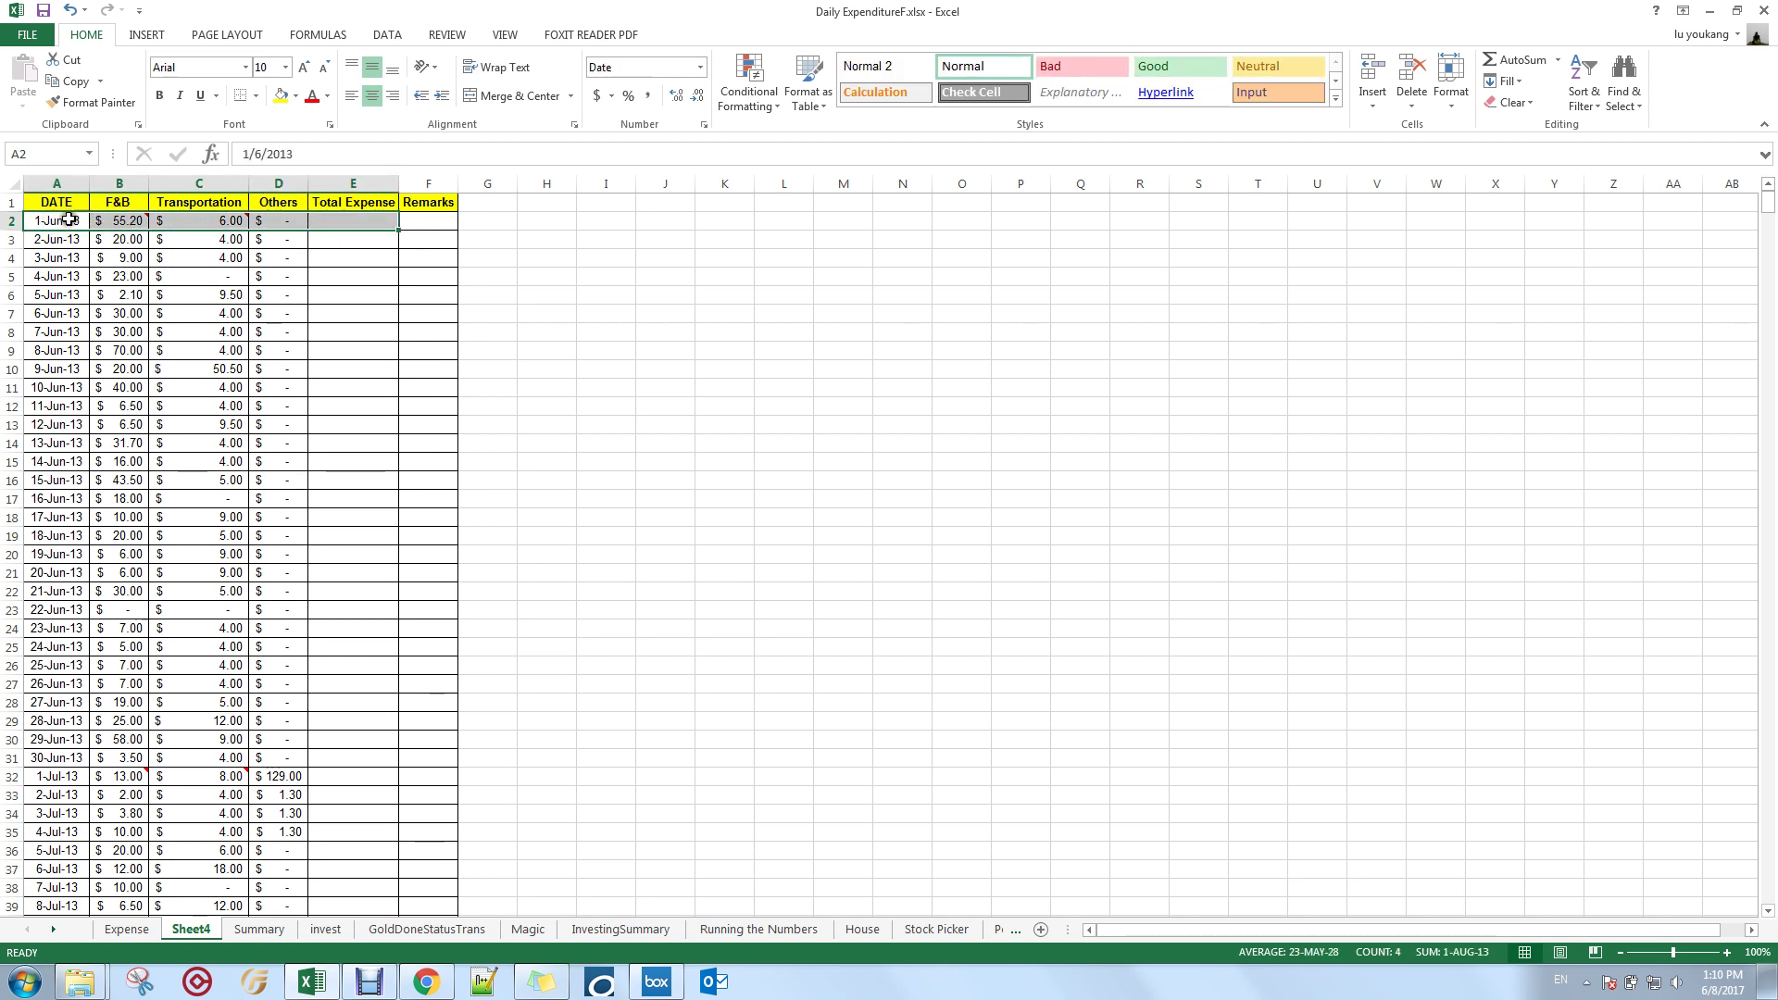
pyautogui.moveTo(96, 218)
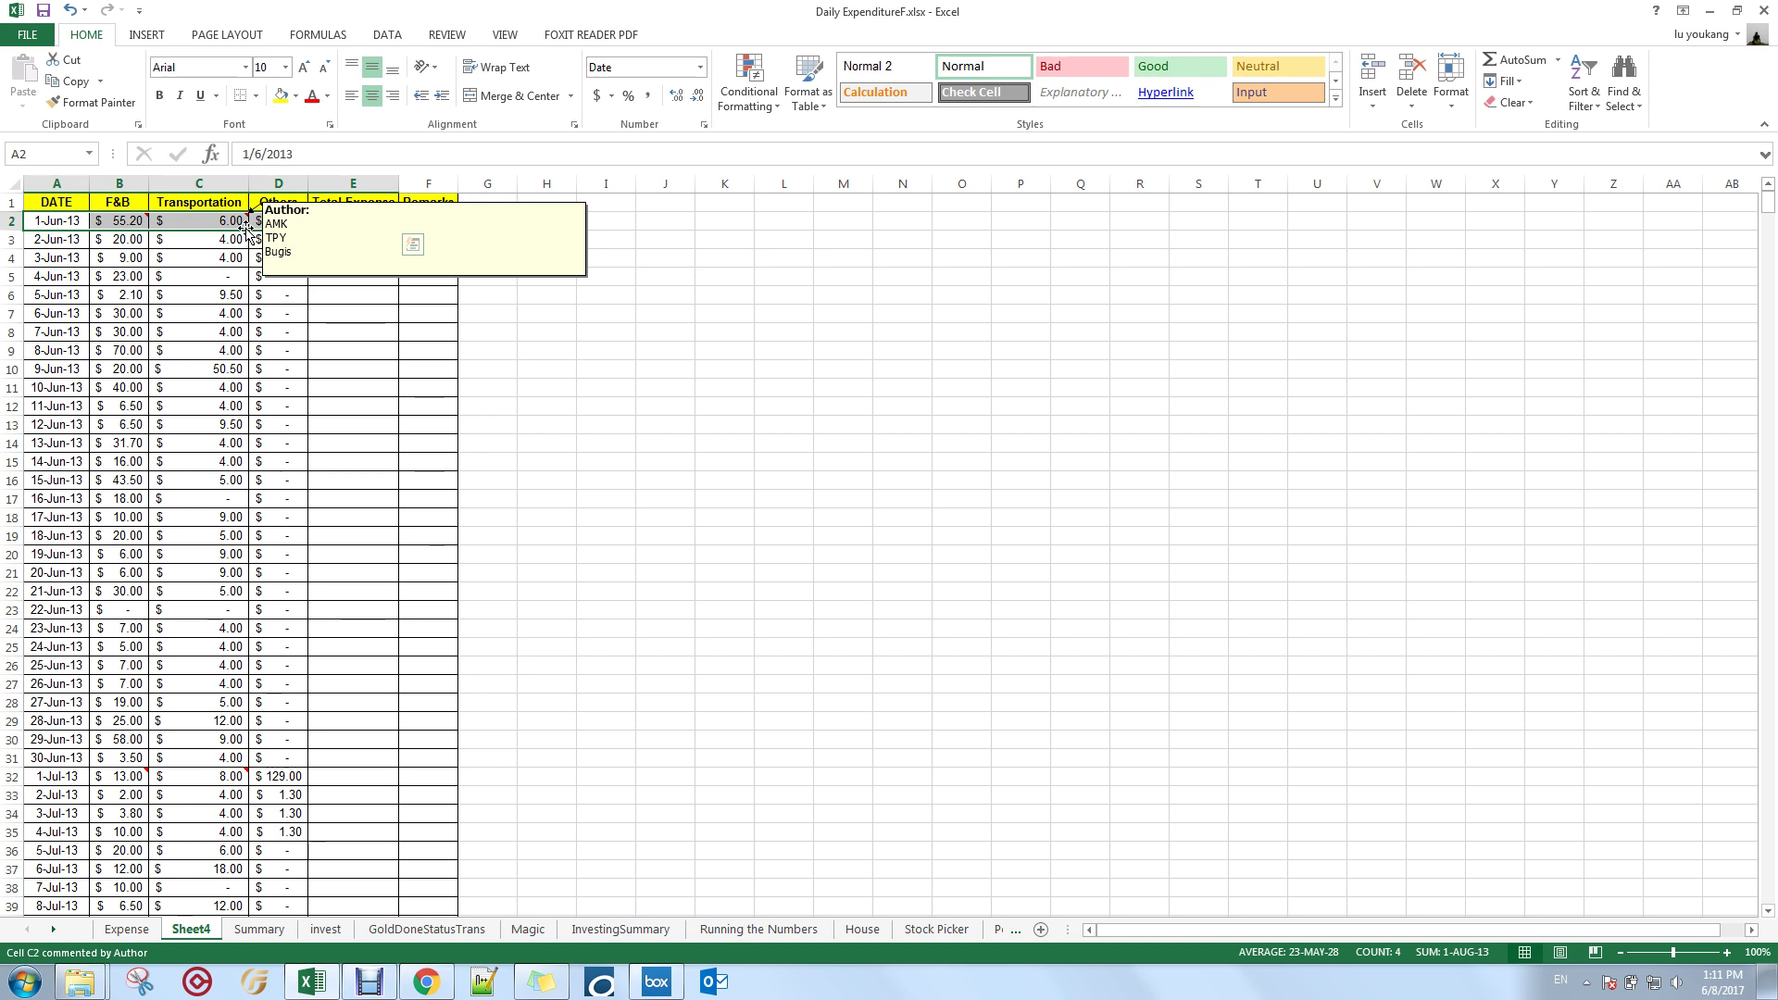
pyautogui.click(718, 387)
# Add a comment reading "there" to the Others cell D2 and check it on the cell.
pyautogui.click(291, 225)
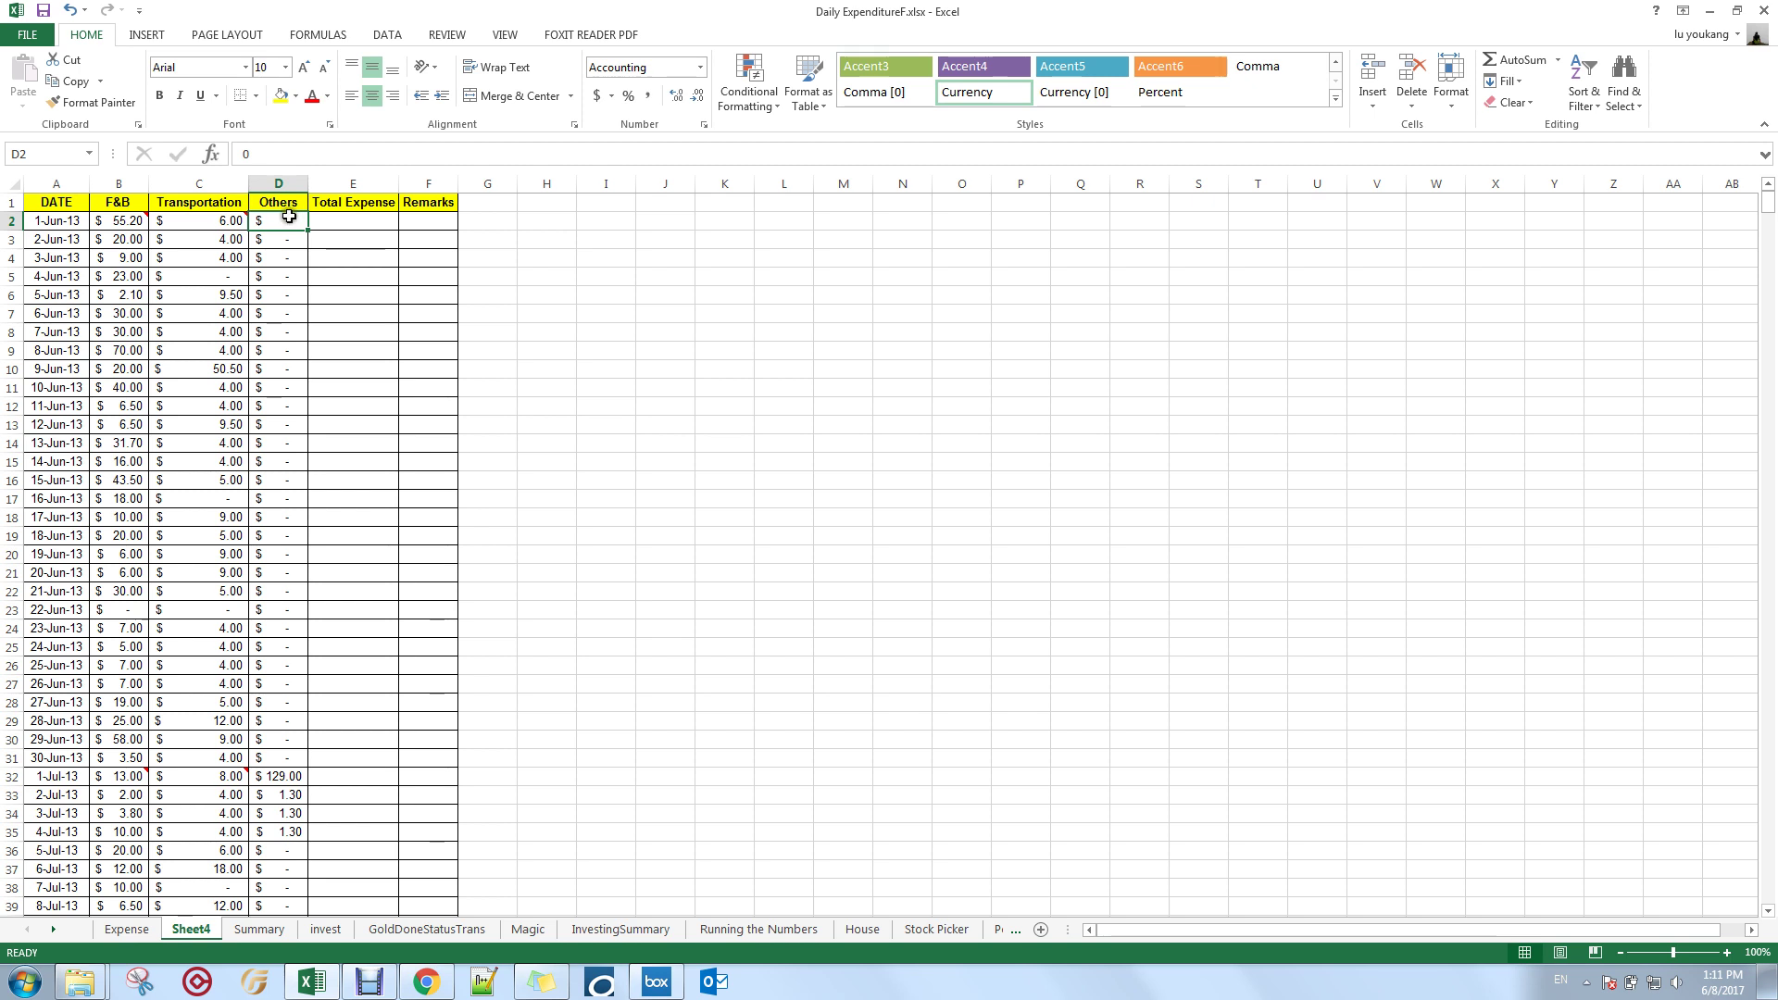
pyautogui.click(387, 32)
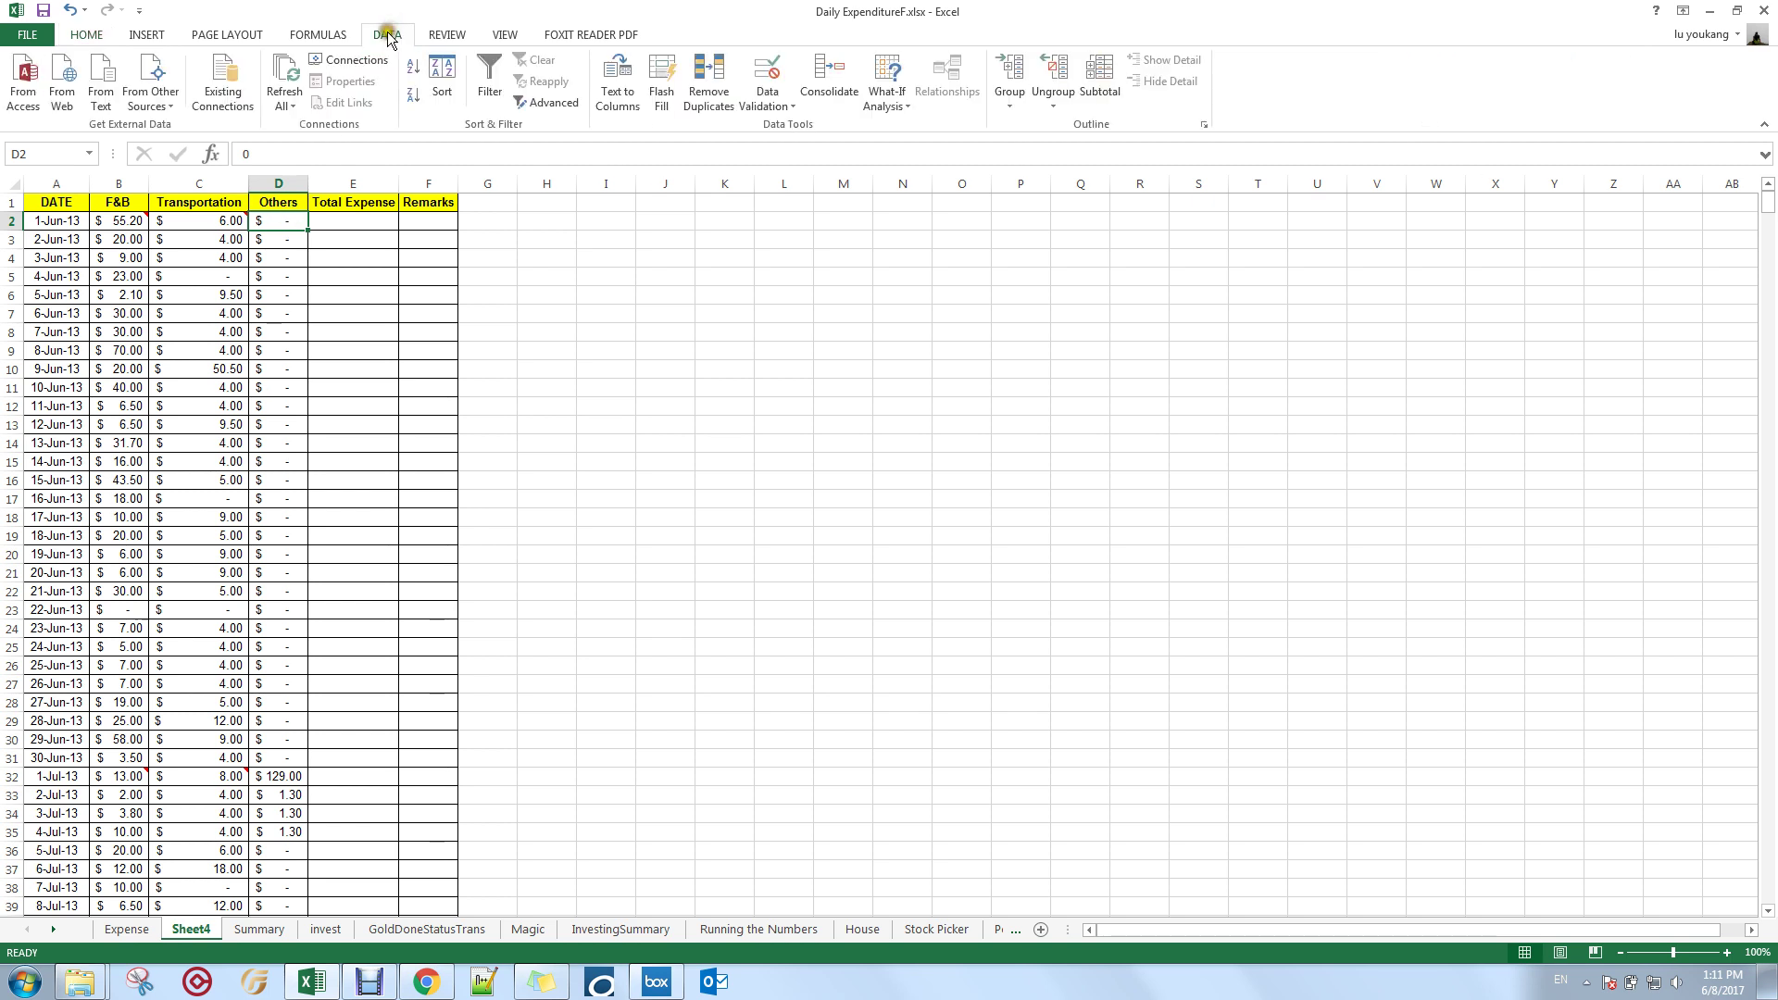
pyautogui.click(446, 35)
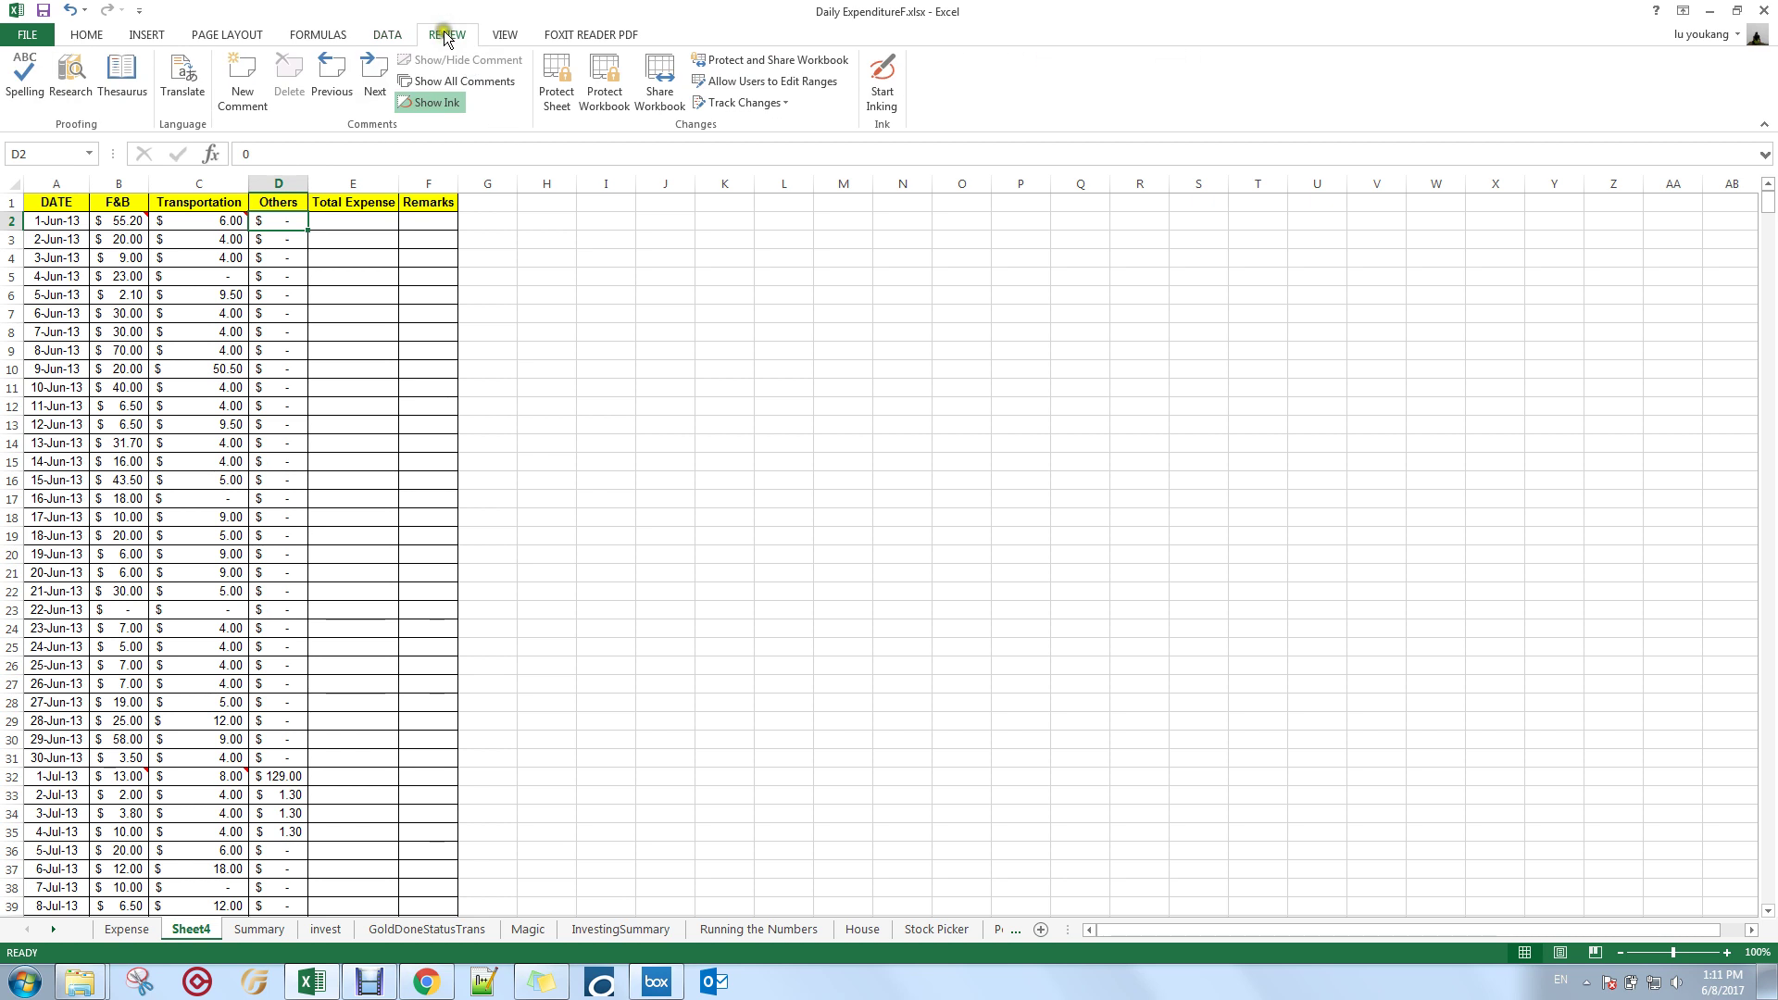
pyautogui.click(505, 35)
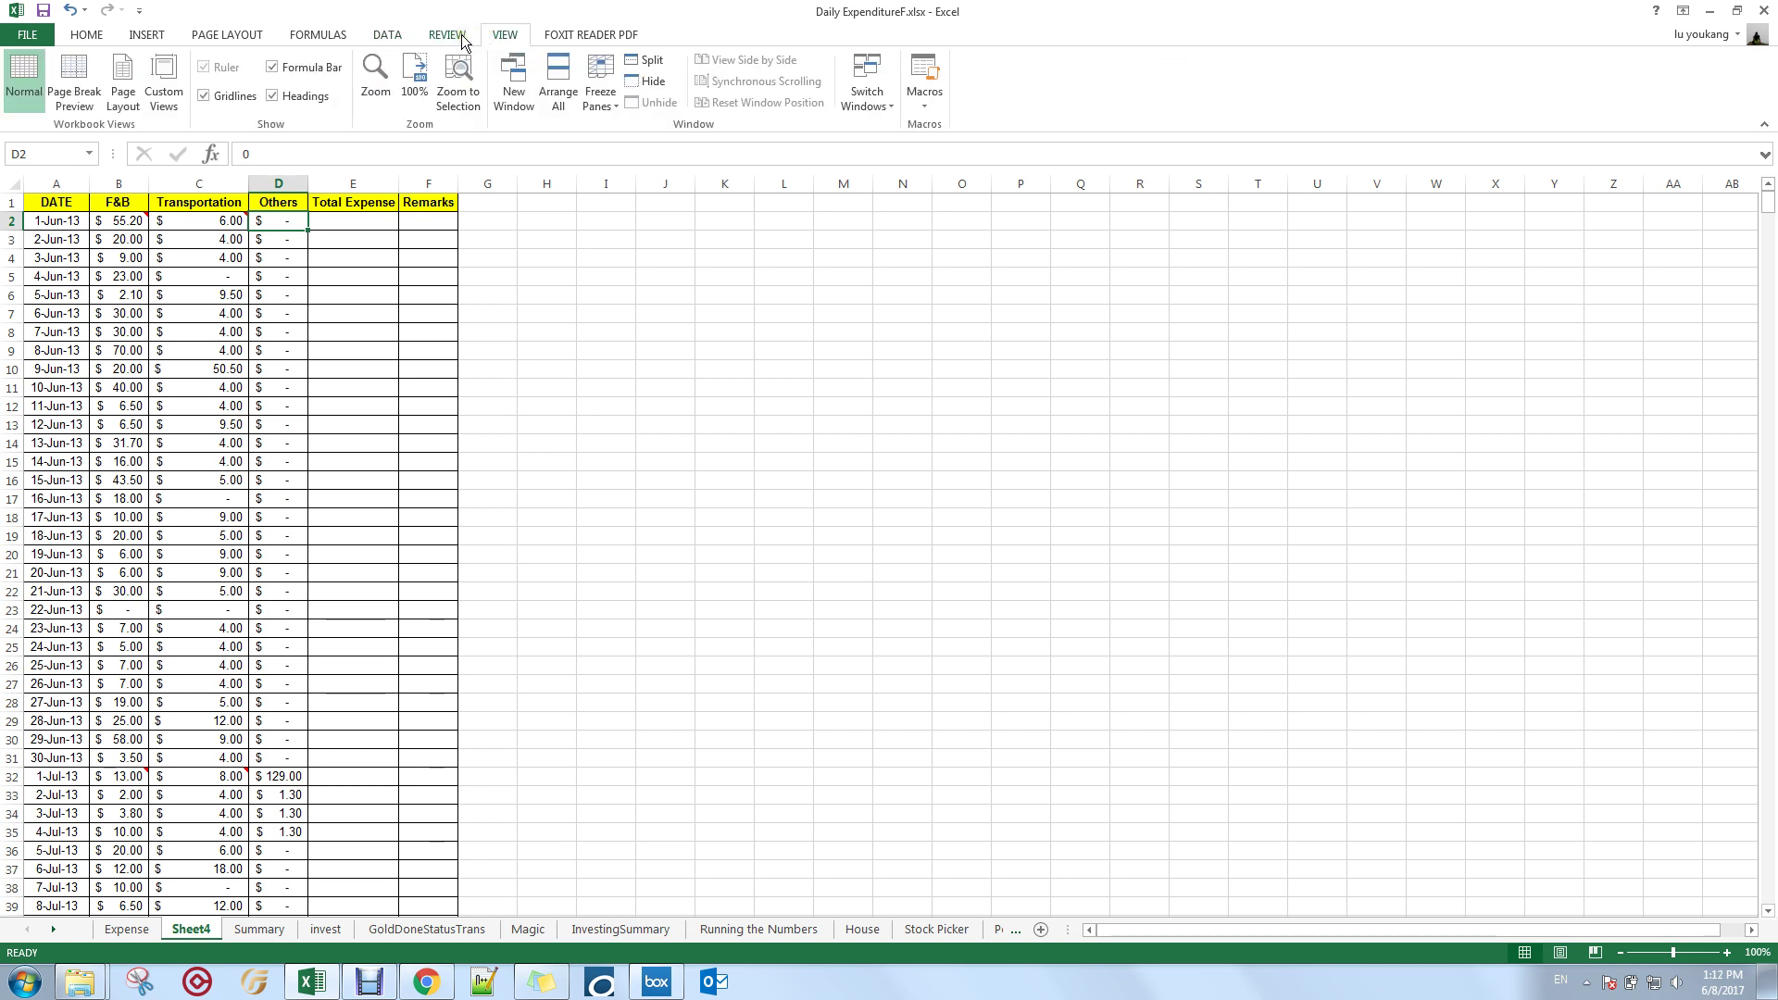
pyautogui.click(461, 35)
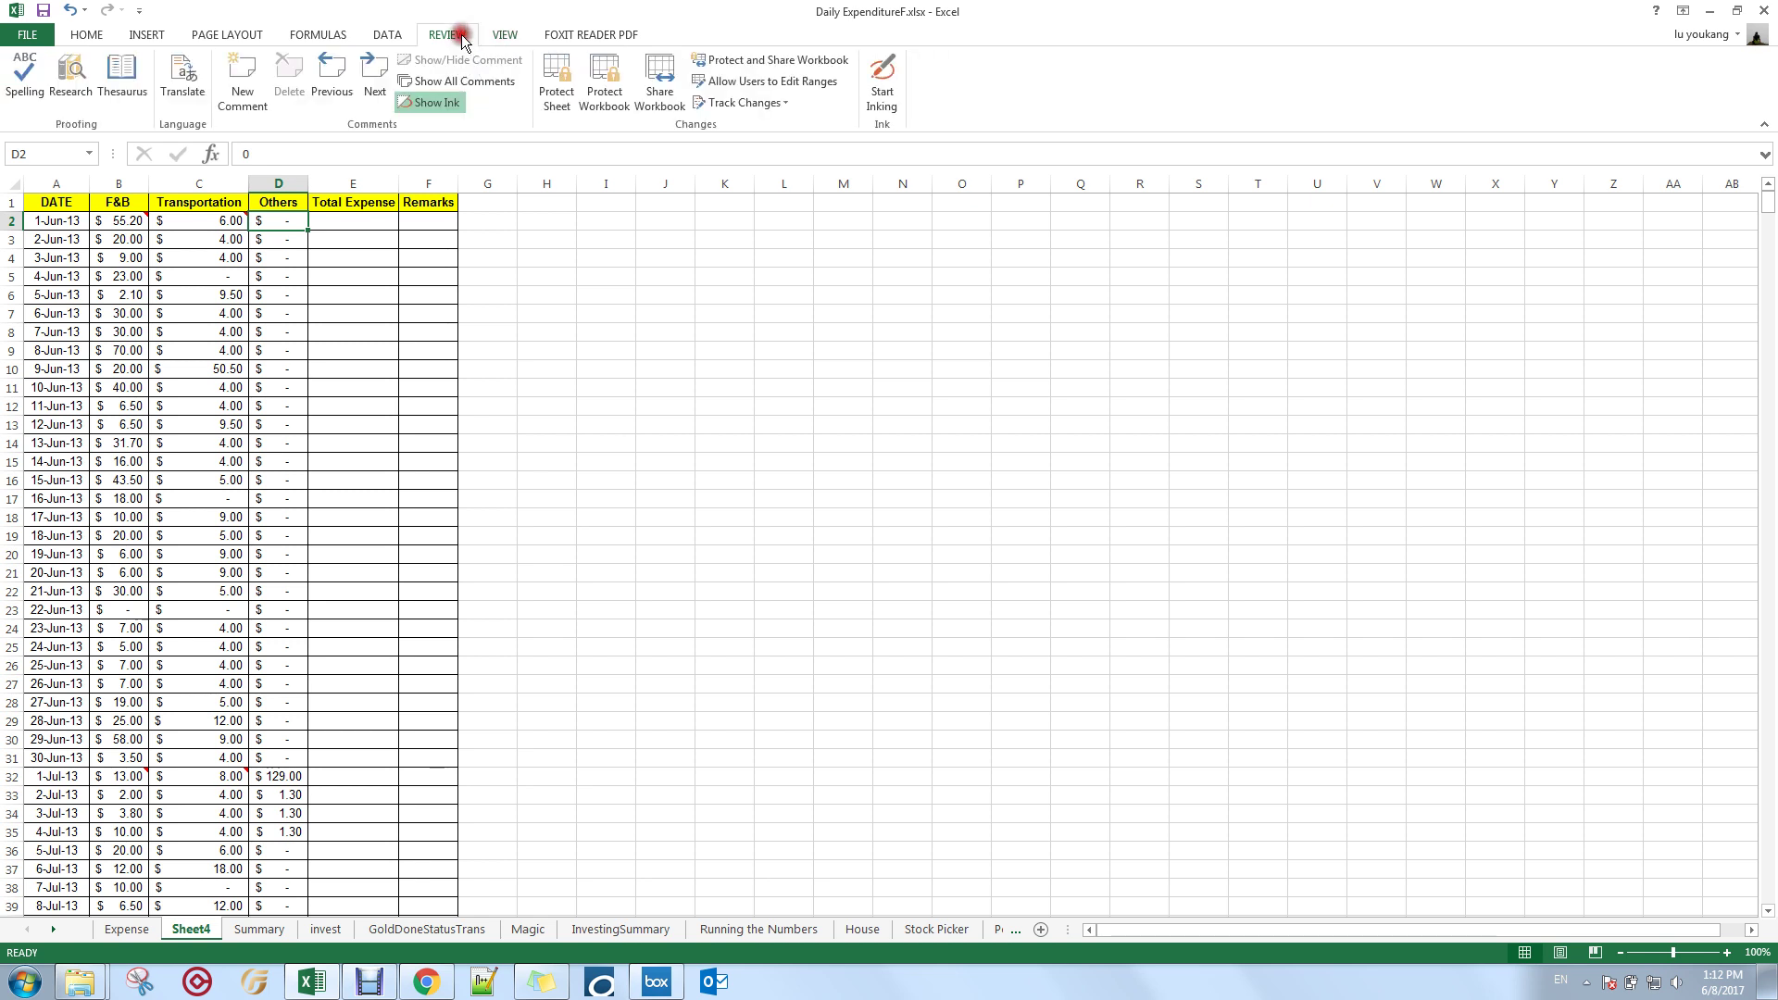
pyautogui.click(150, 35)
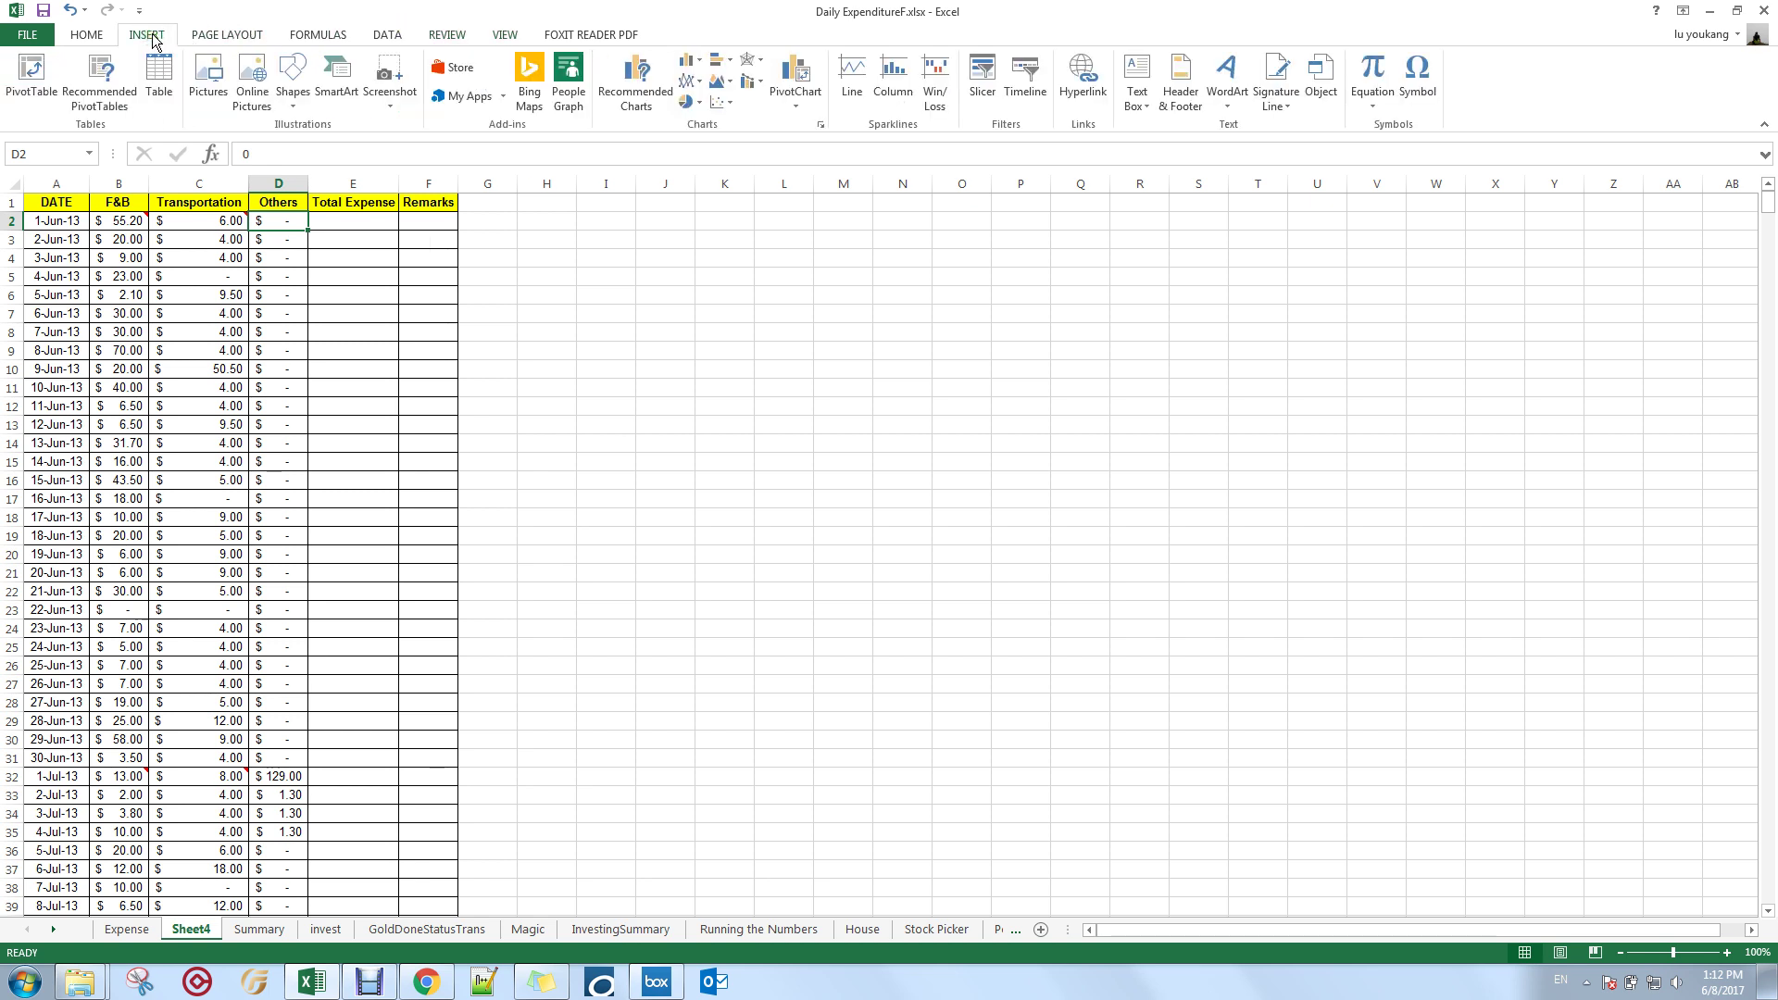
pyautogui.click(209, 36)
pyautogui.click(317, 35)
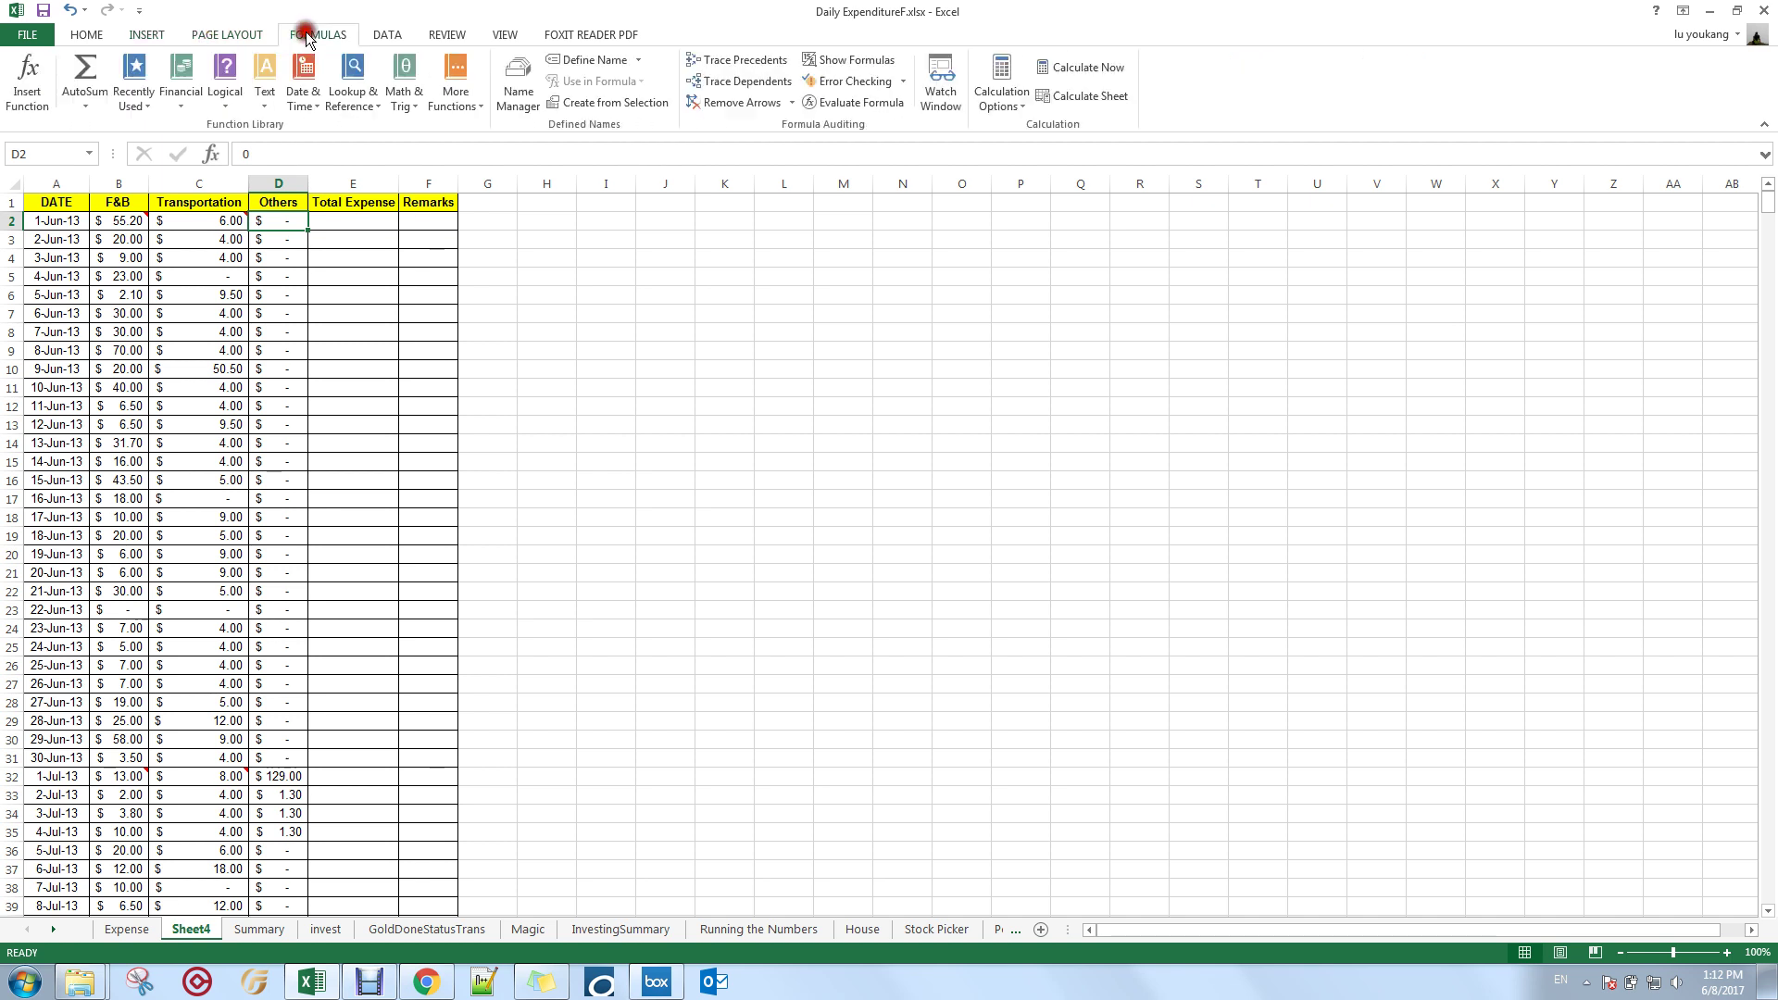
pyautogui.click(393, 35)
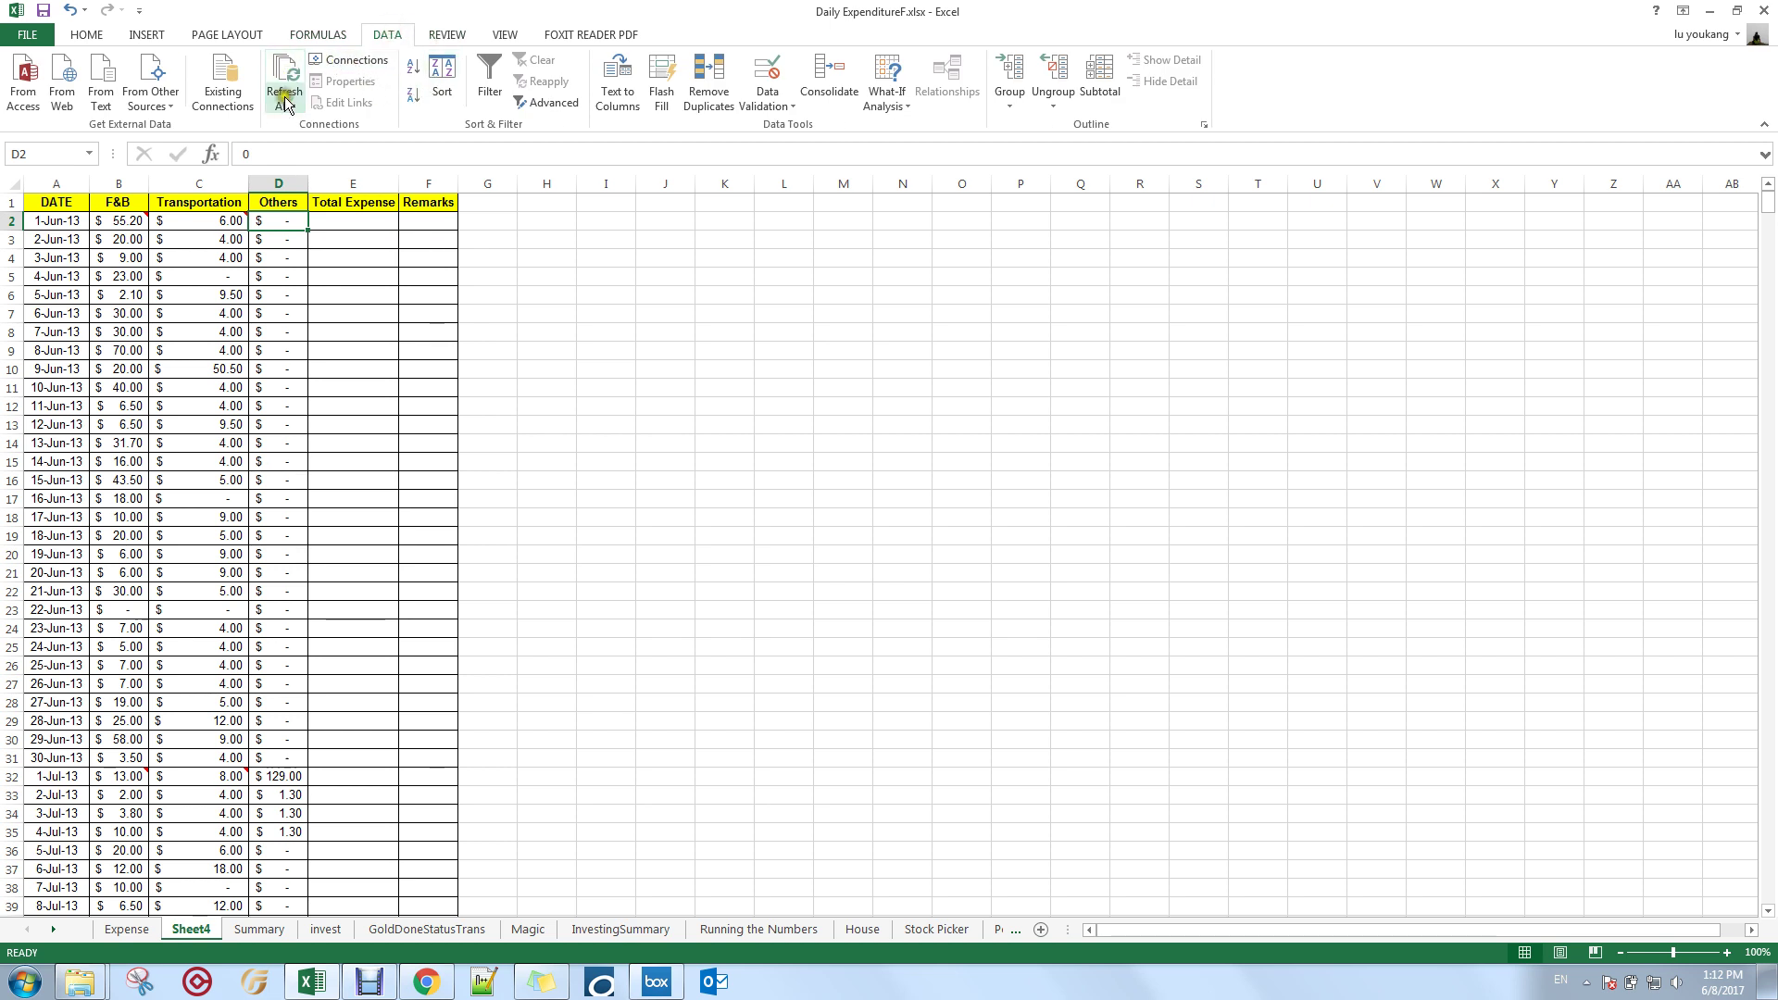
pyautogui.click(448, 35)
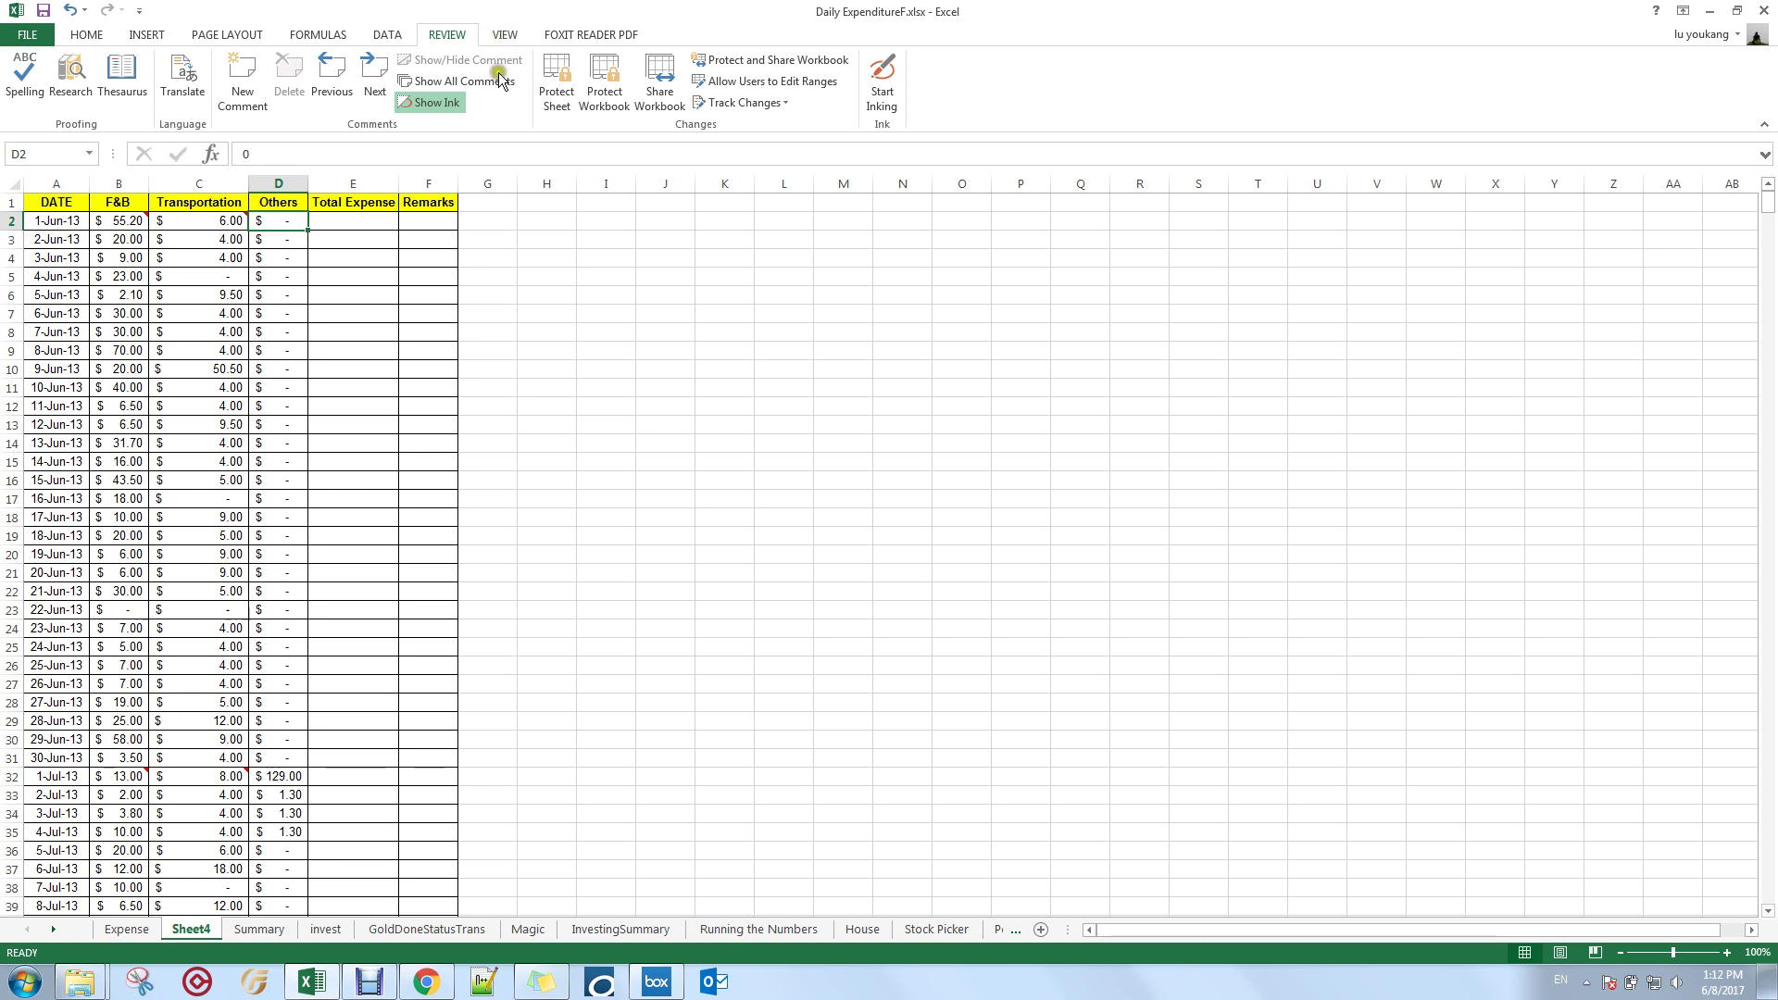
pyautogui.click(241, 88)
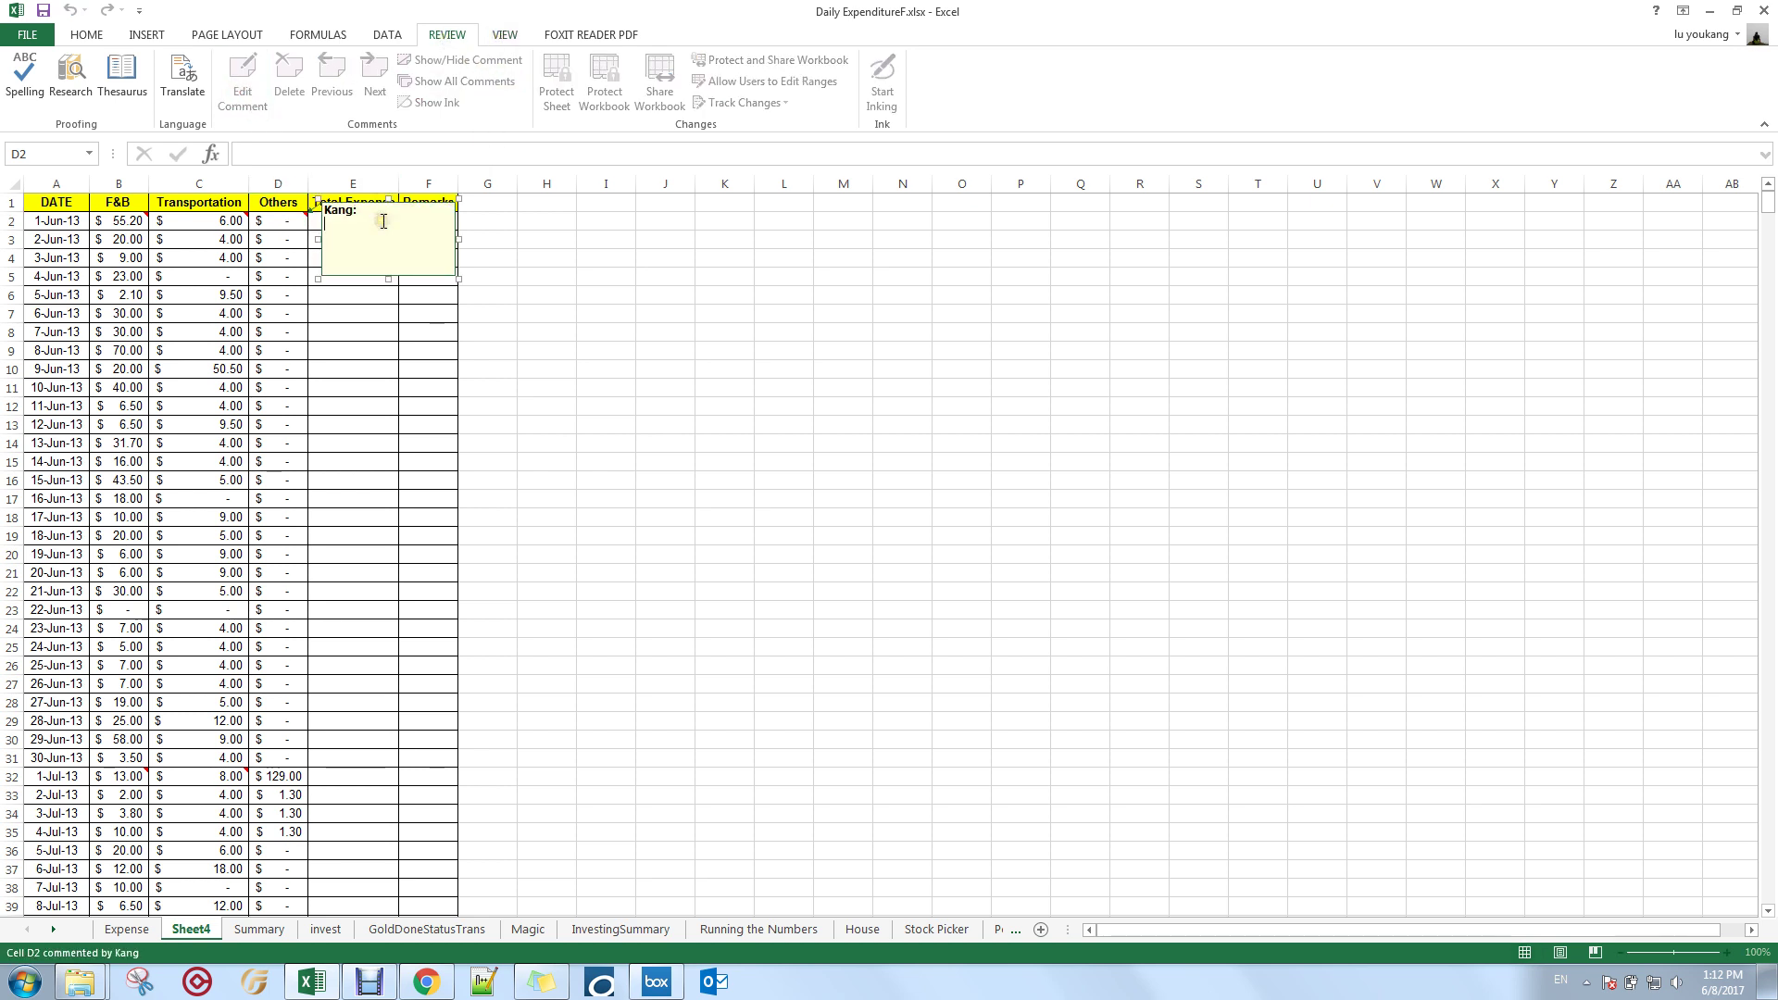
pyautogui.write('there')
pyautogui.click(549, 271)
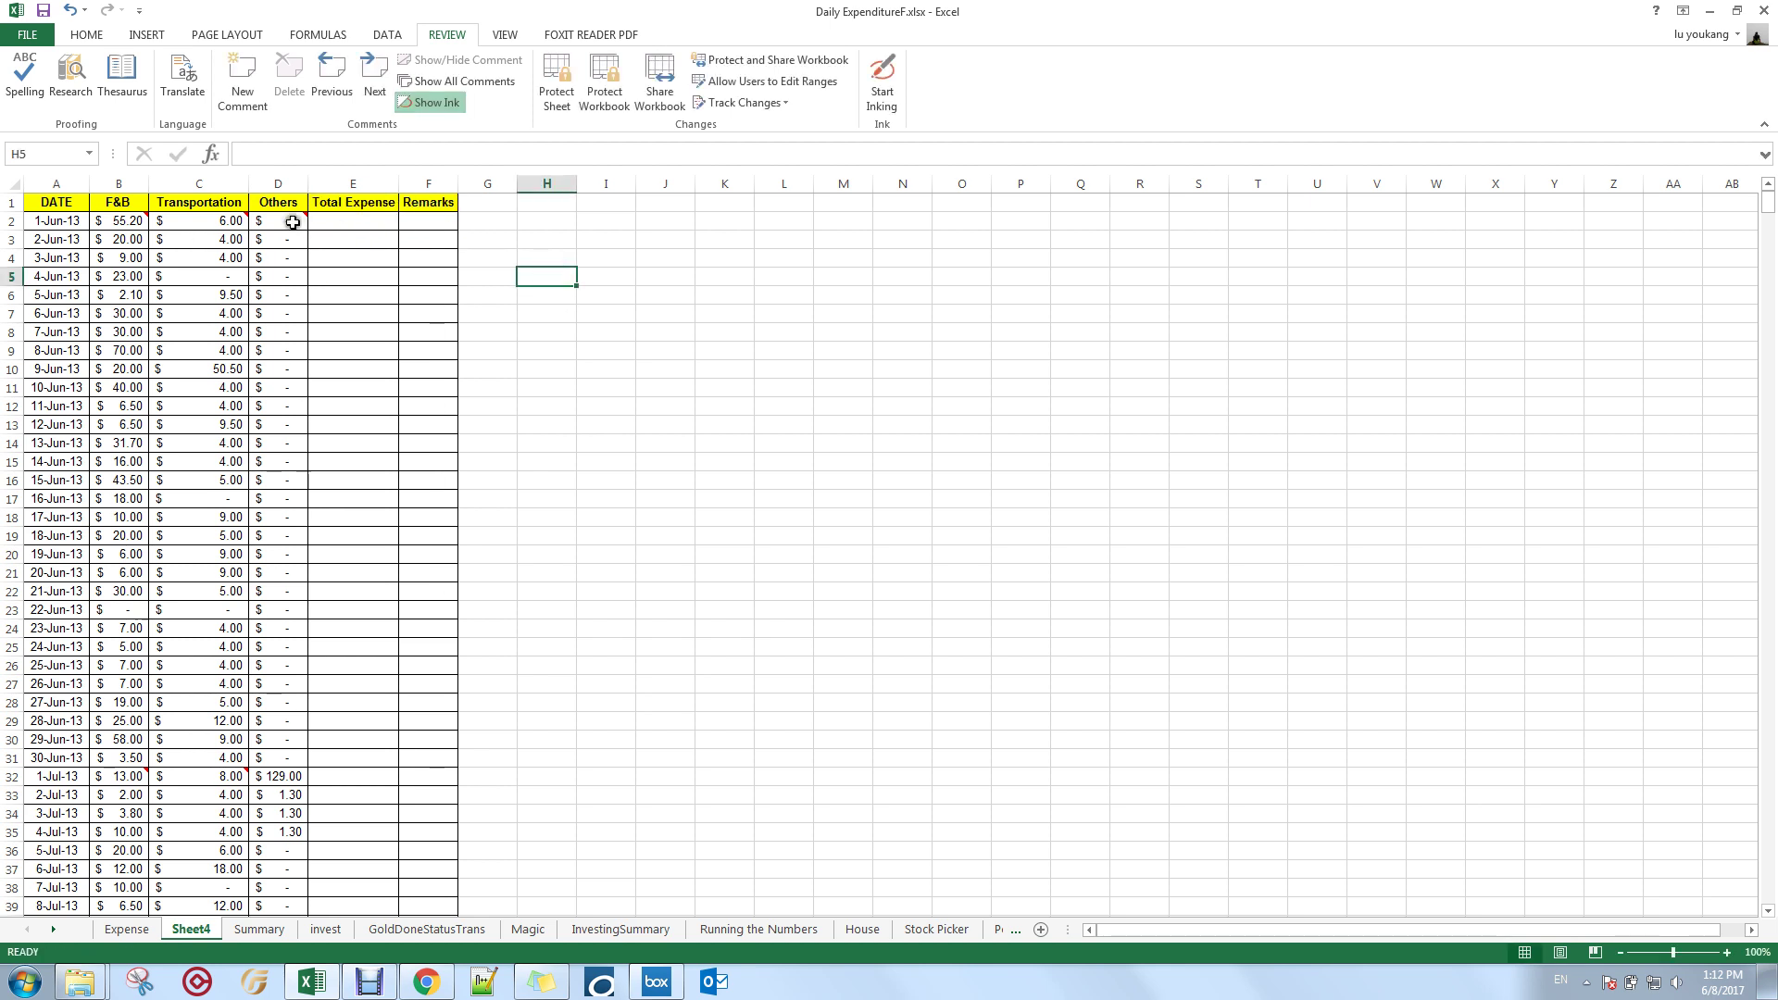
pyautogui.moveTo(293, 220)
# Enter the formula =SUM(B2:D2) in Total Expense cell E2 to add up the first day's expenses.
pyautogui.click(351, 224)
pyautogui.write('=')
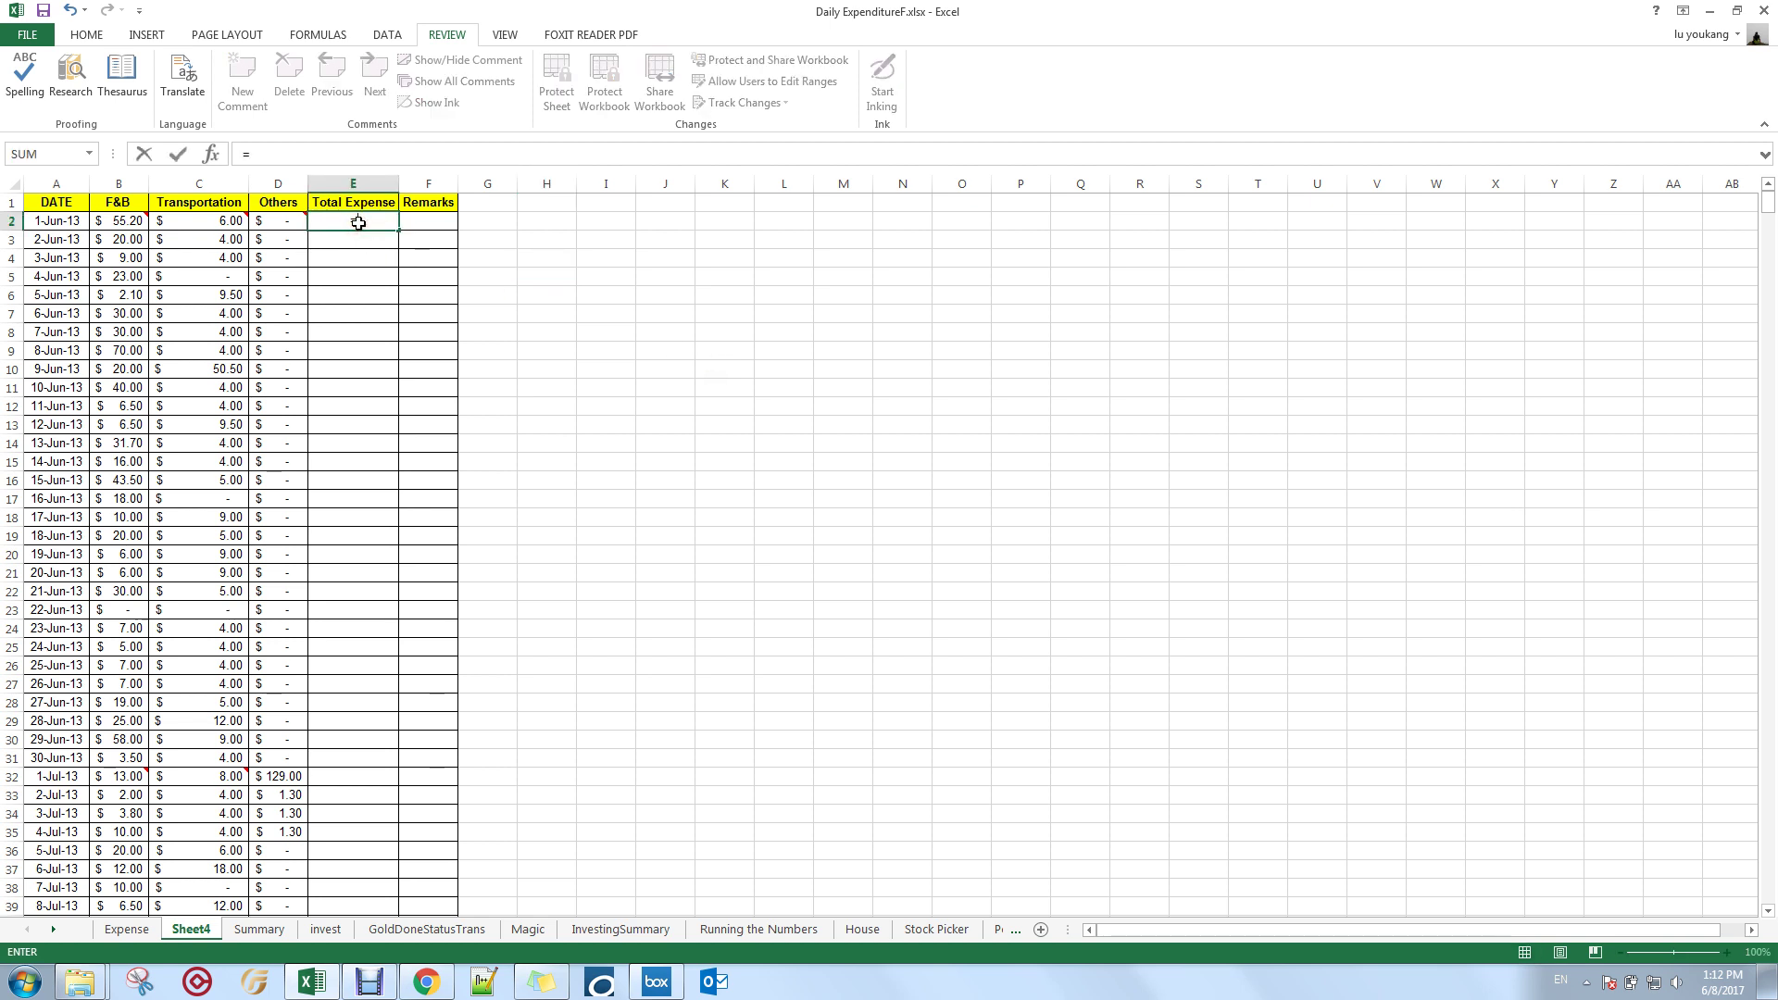
pyautogui.write('sum(')
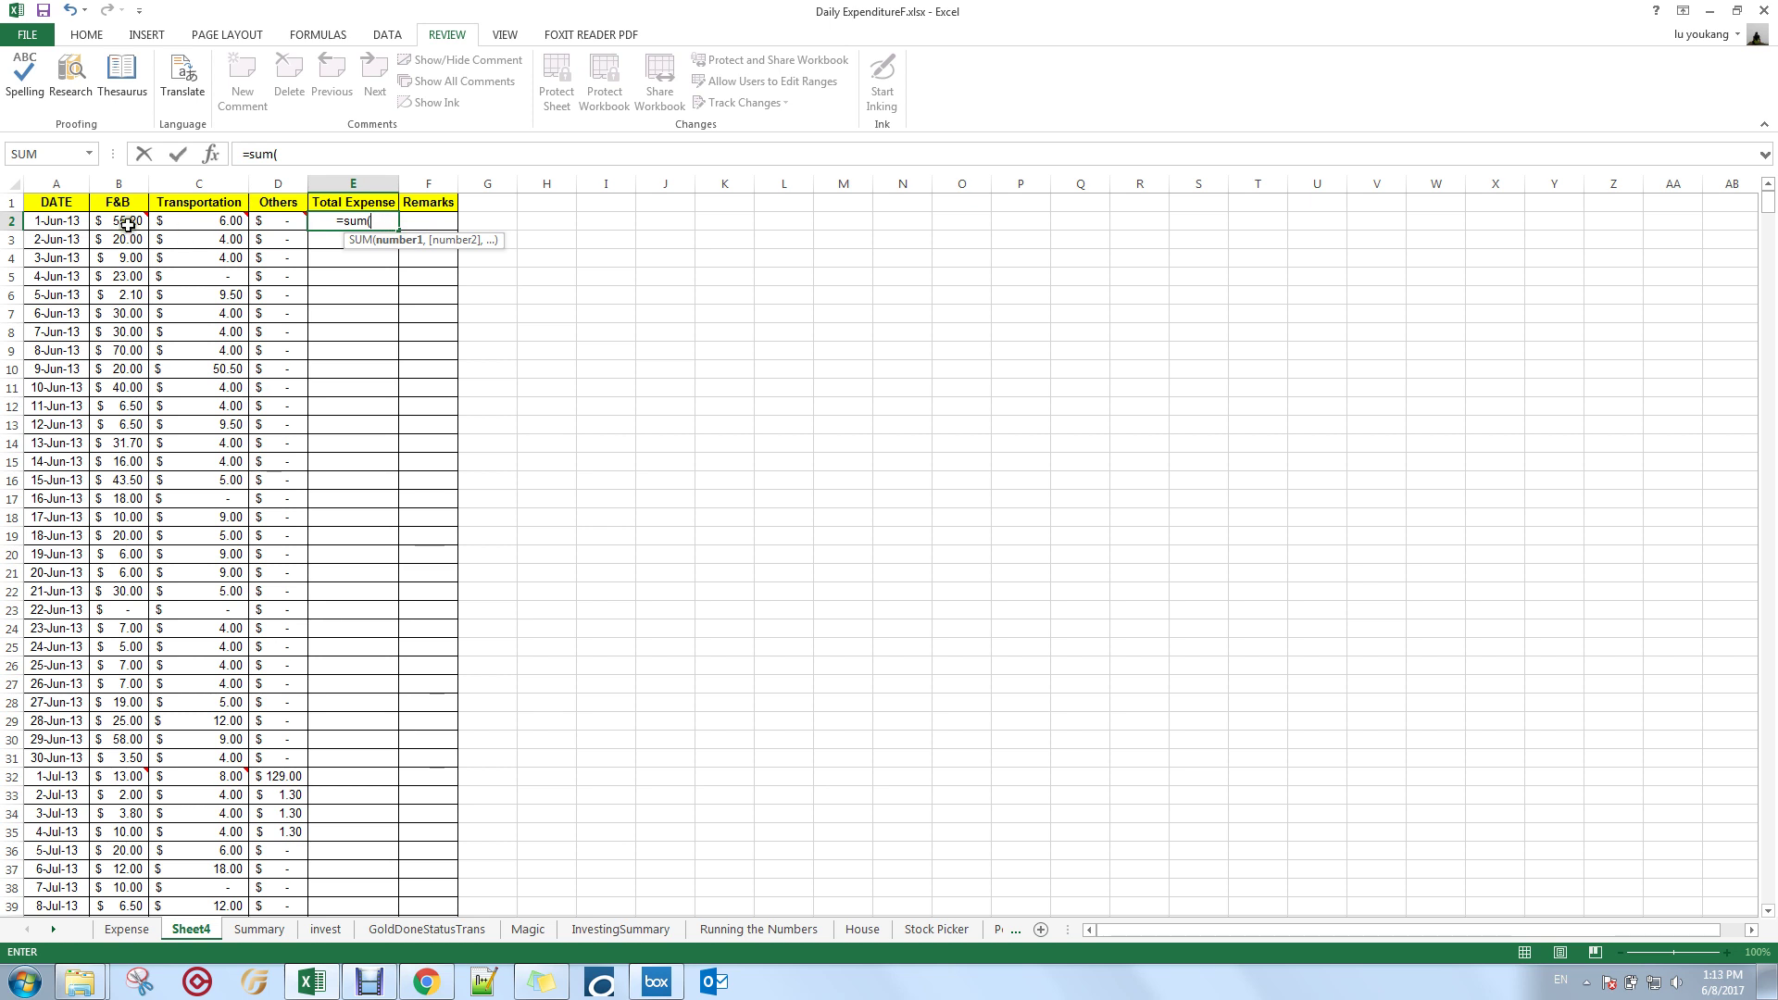
pyautogui.moveTo(128, 225)
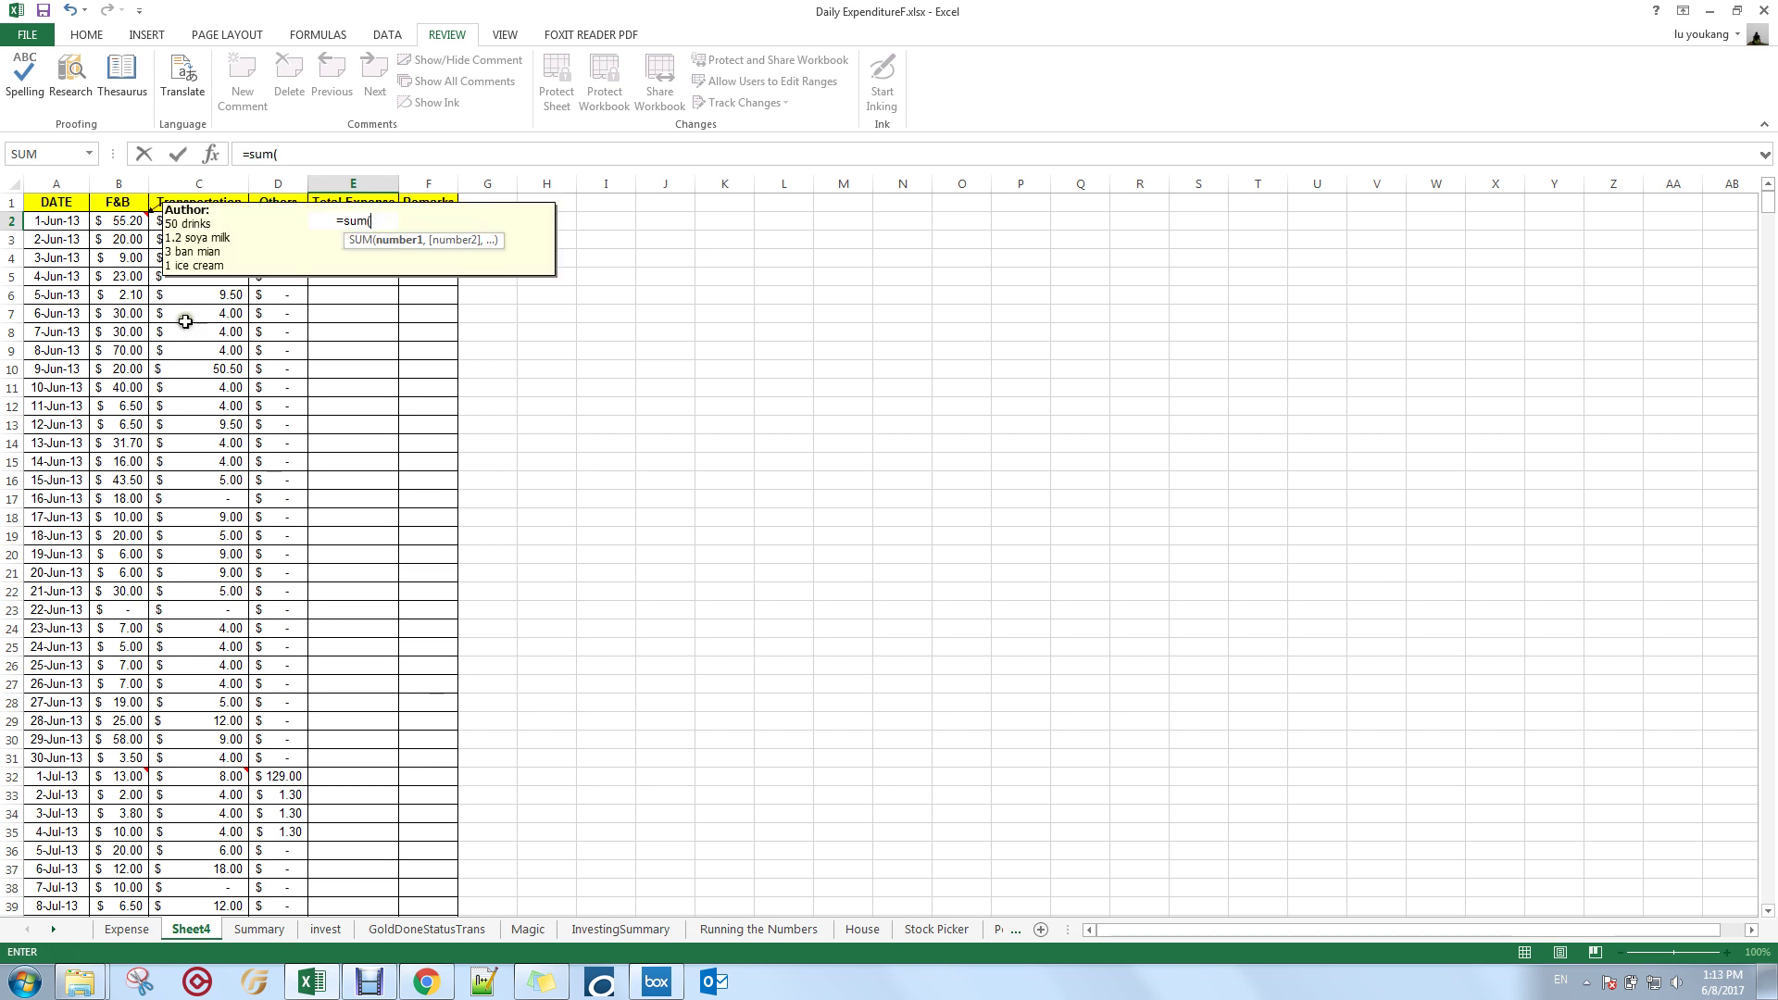
pyautogui.moveTo(213, 221)
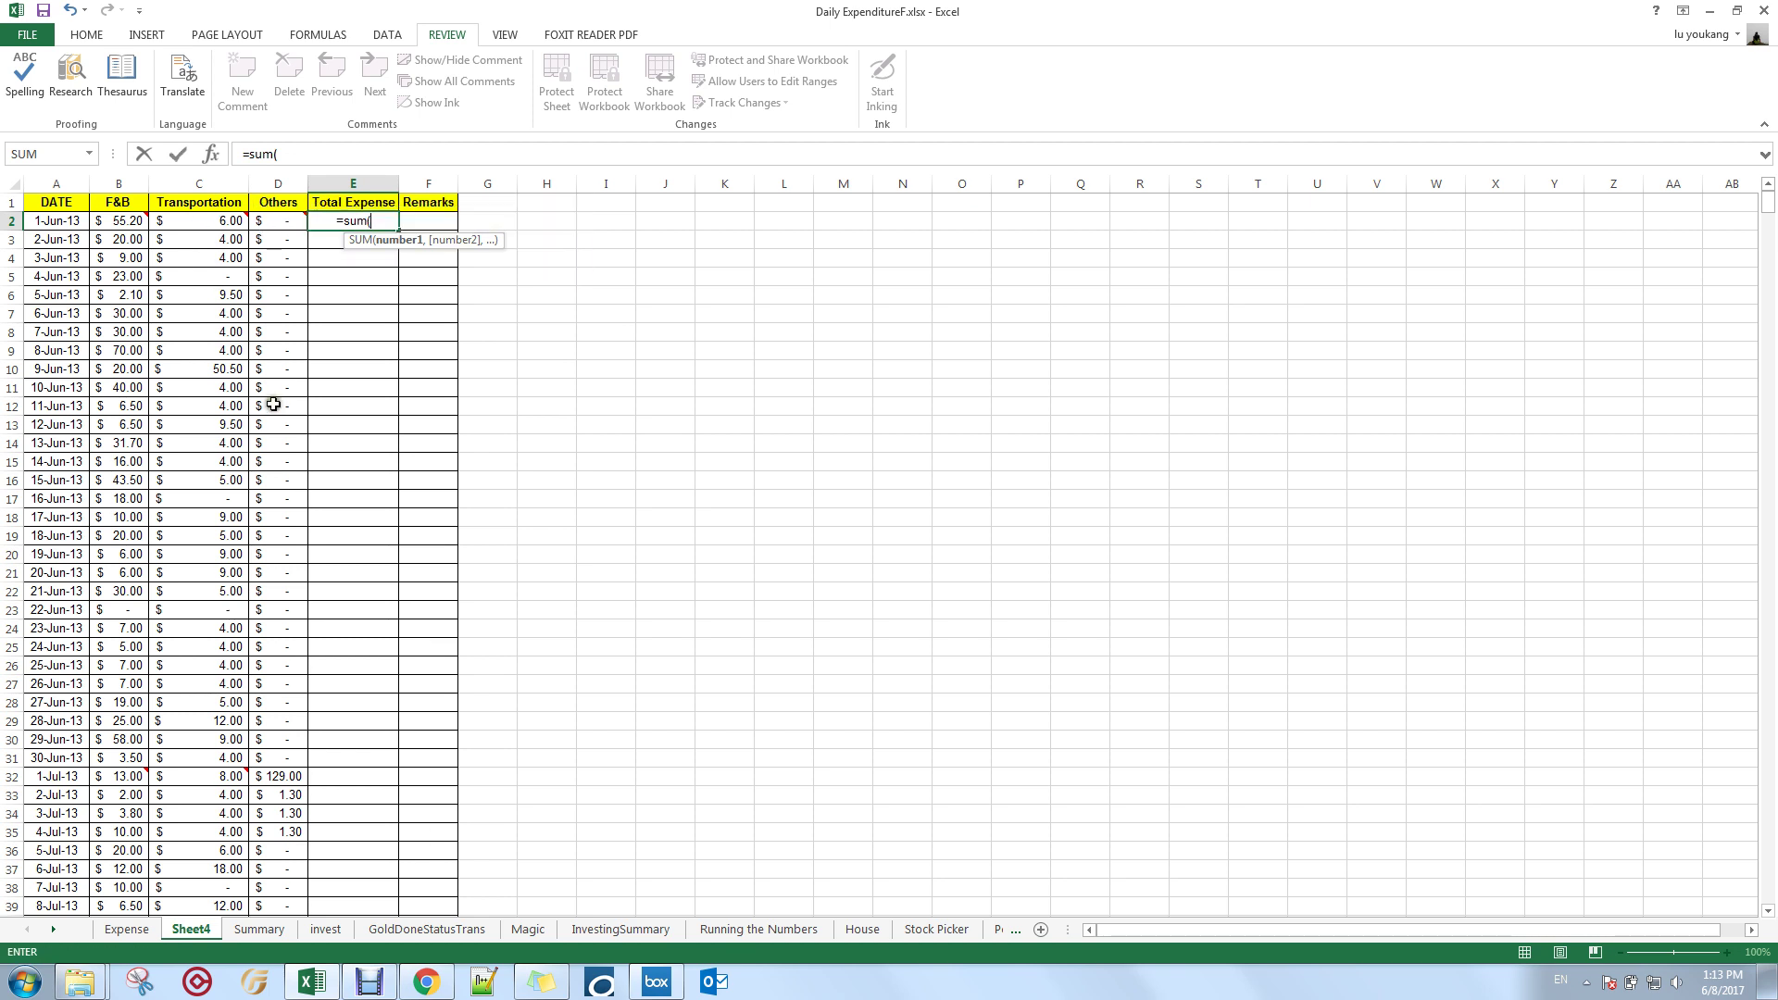
pyautogui.moveTo(120, 222); pyautogui.dragTo(273, 222)
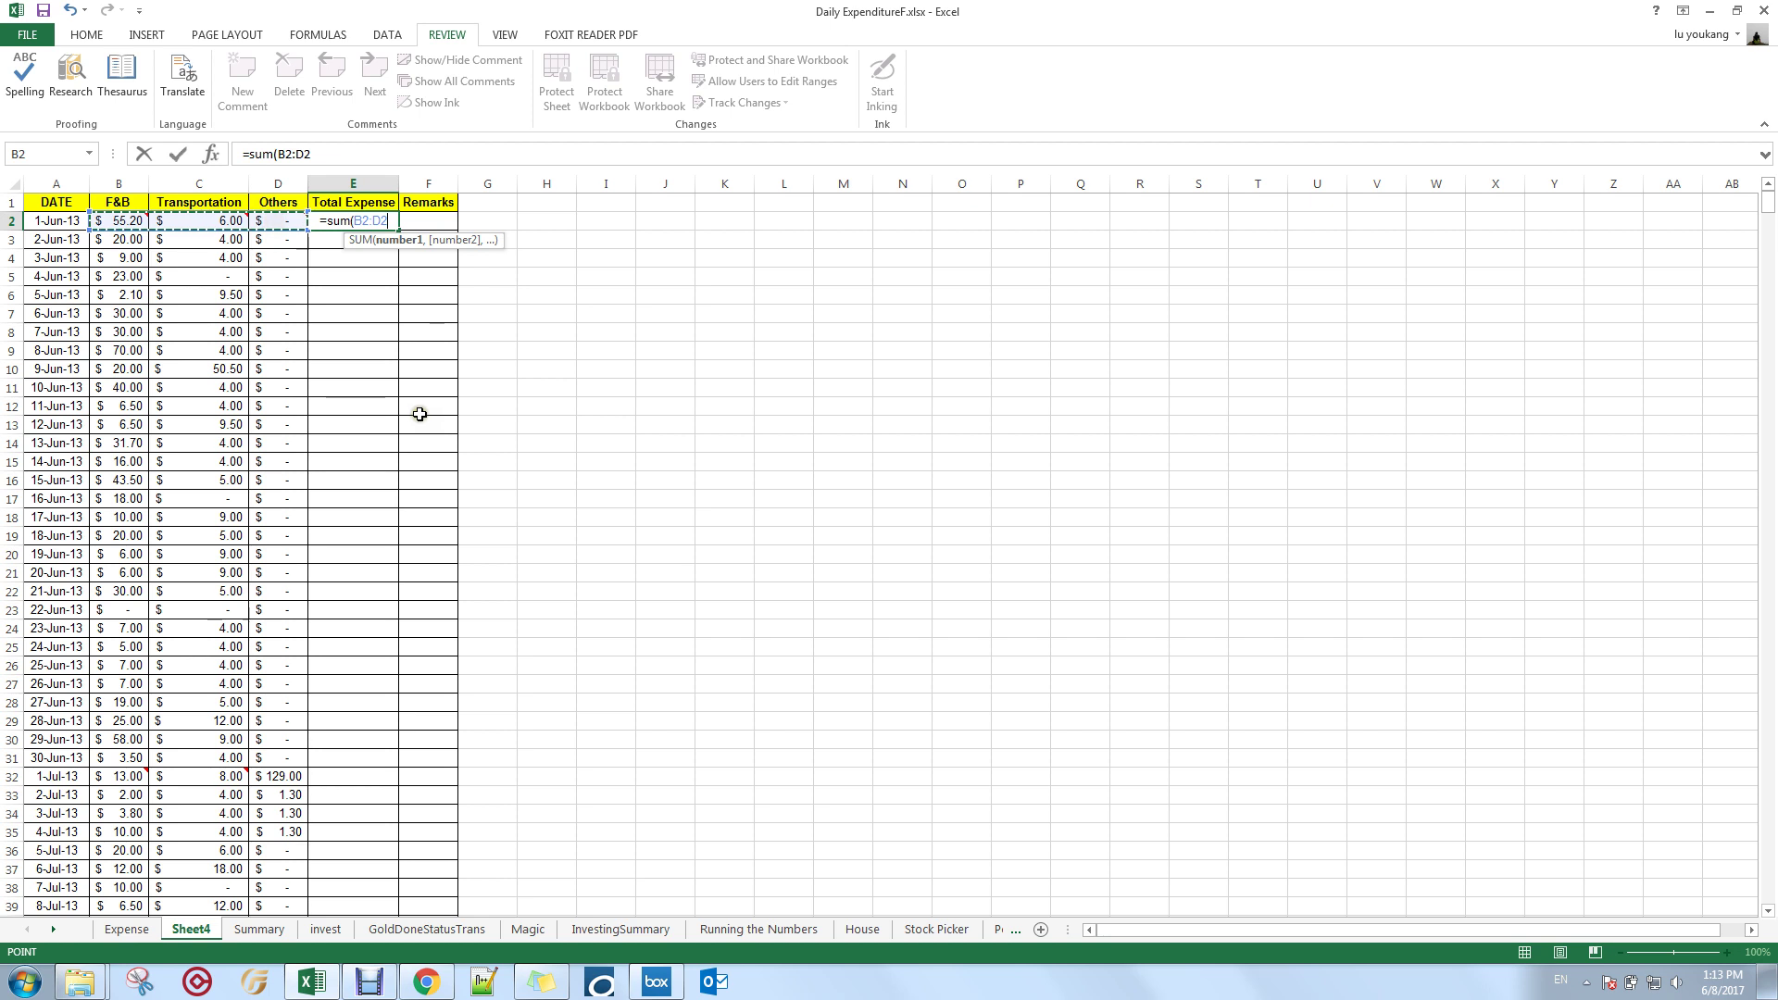
pyautogui.write(')')
pyautogui.press('Return')
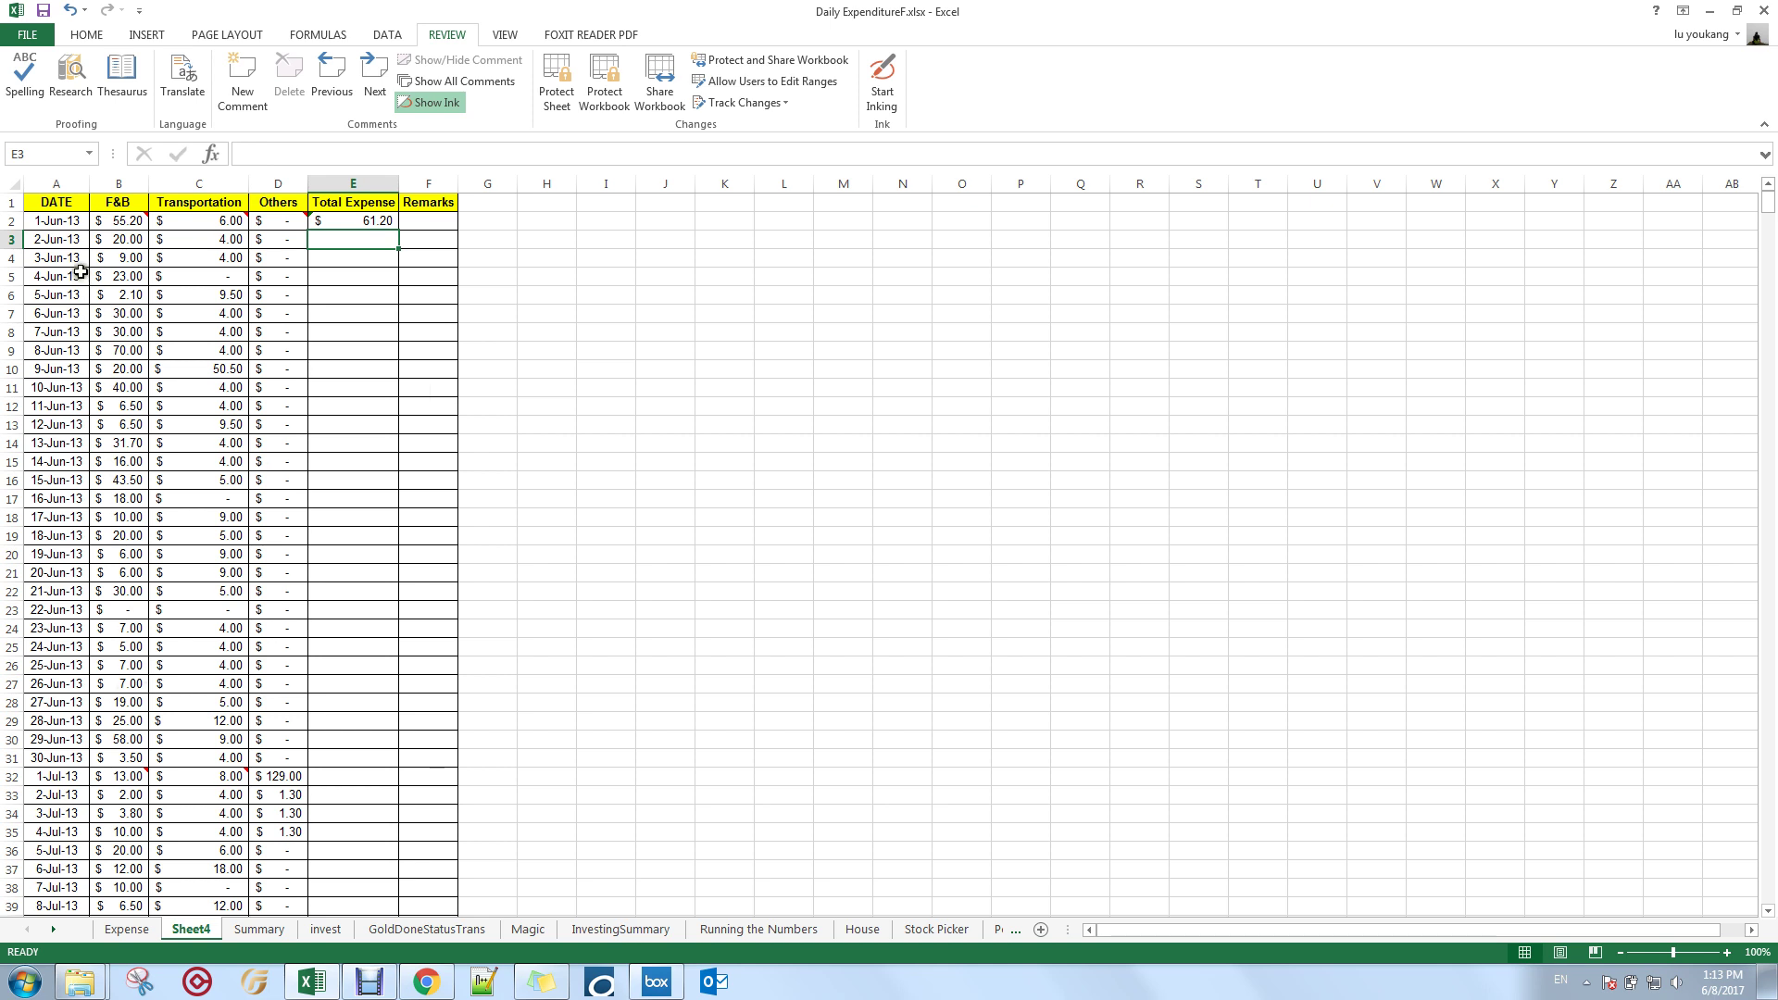
pyautogui.moveTo(94, 224)
pyautogui.write('=sum(')
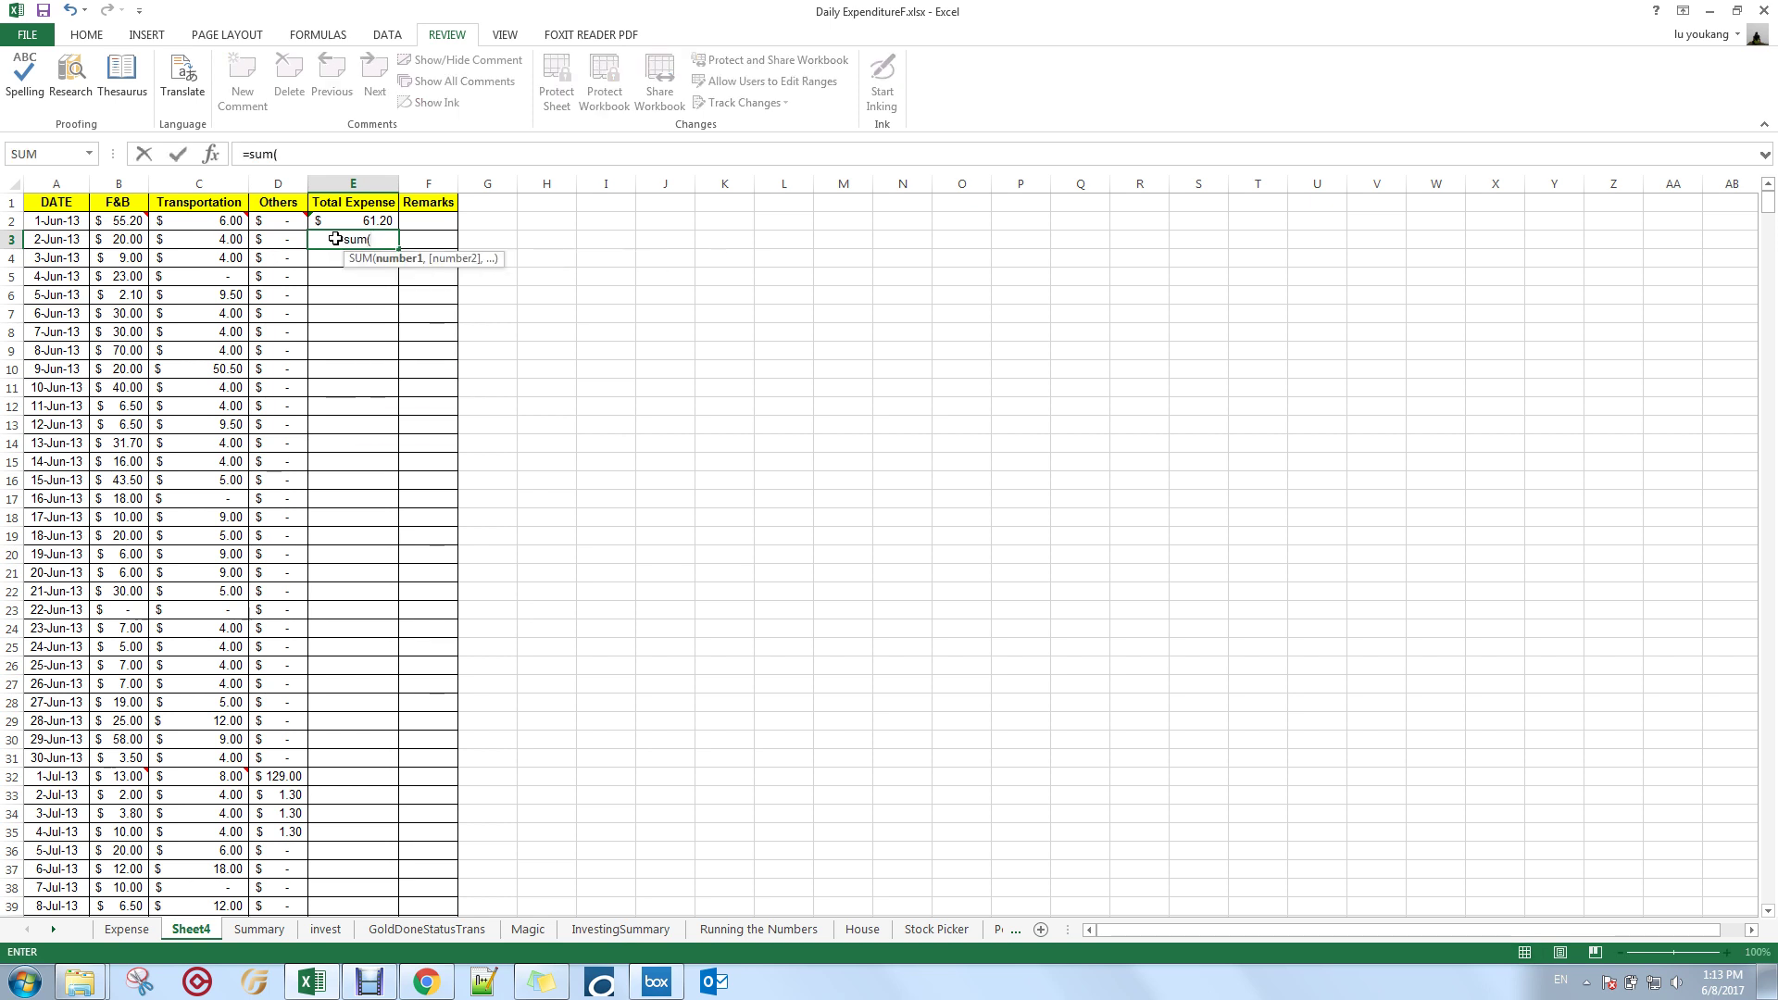
pyautogui.press('Escape')
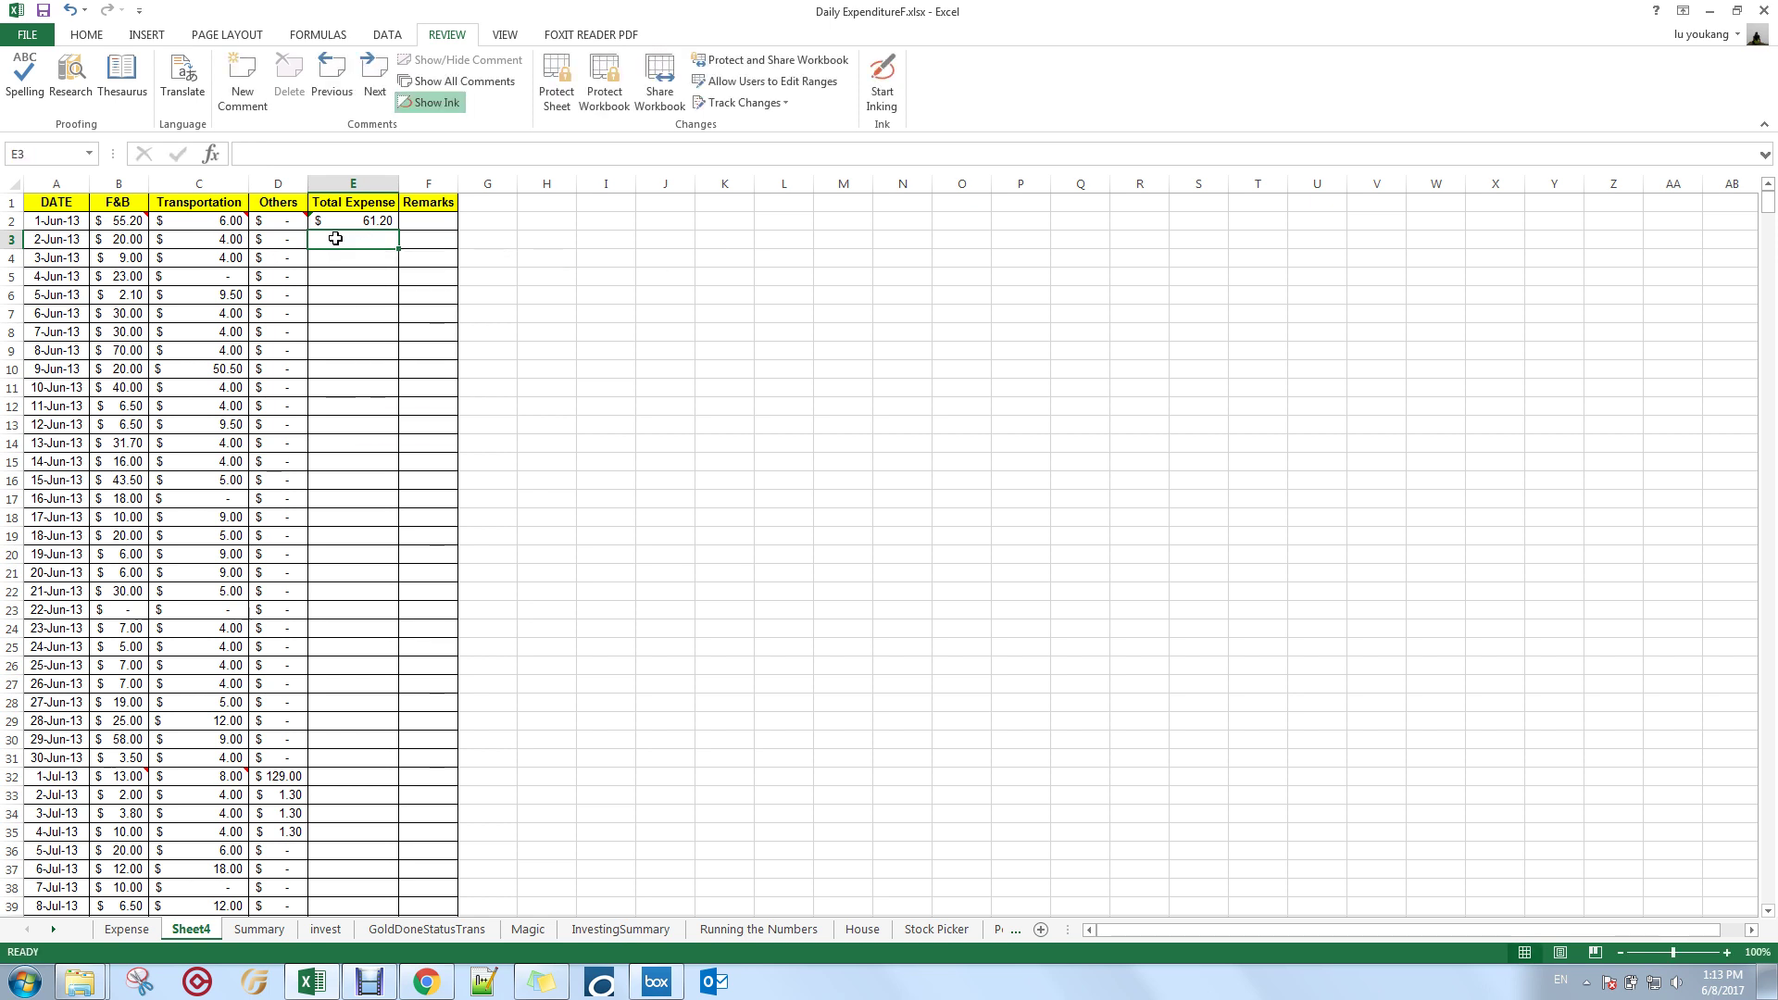
# Fill the sum formula from E2 down the Total Expense column for all dated rows and check the copied formulas.
pyautogui.click(394, 216)
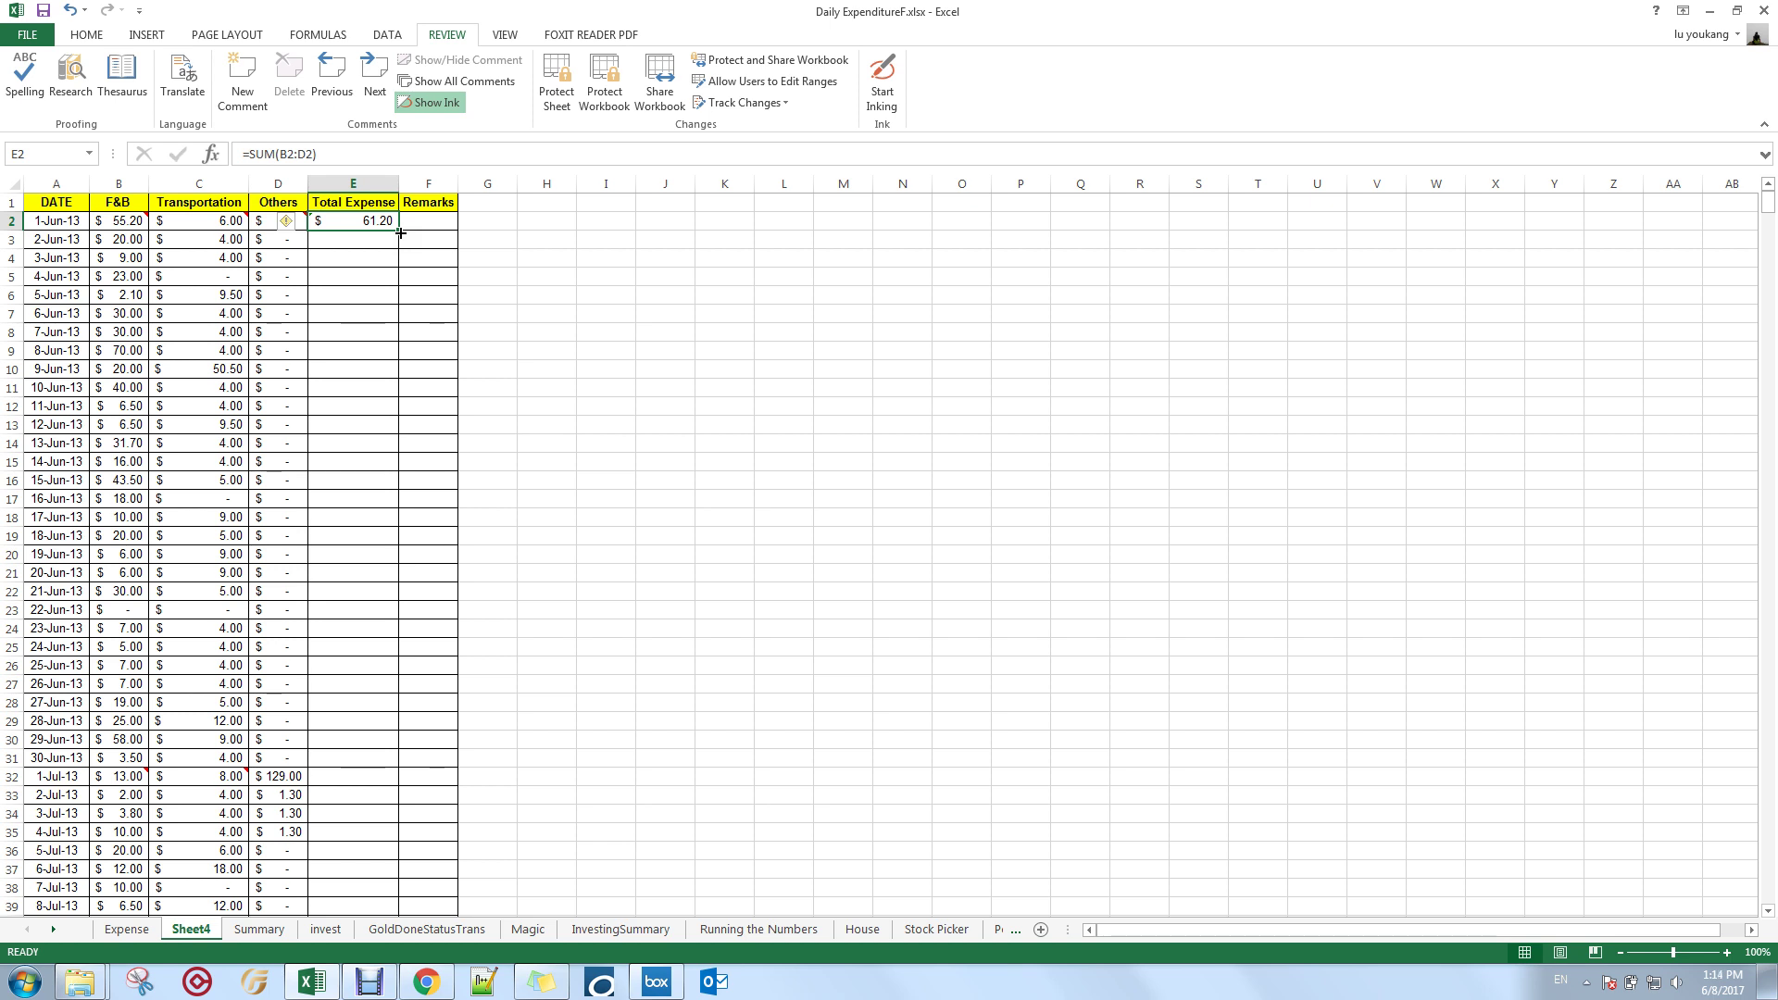
pyautogui.doubleClick(400, 232)
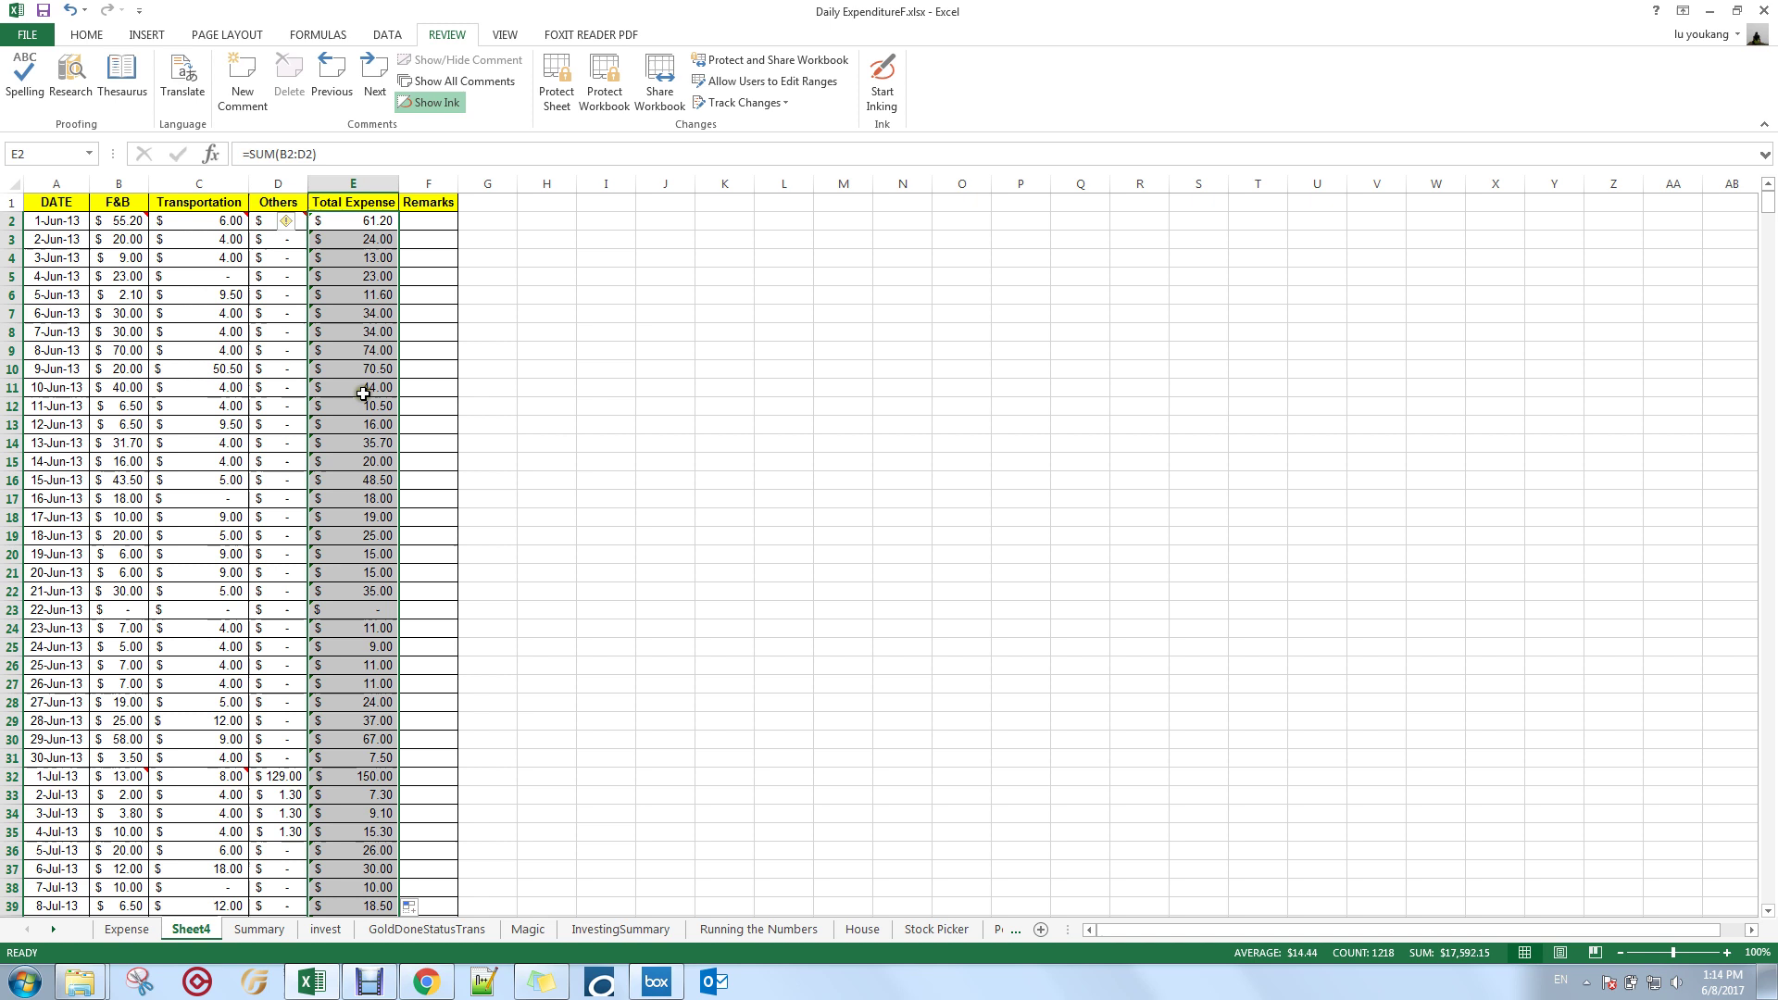
pyautogui.scroll(-4, 367, 584)
pyautogui.click(367, 585)
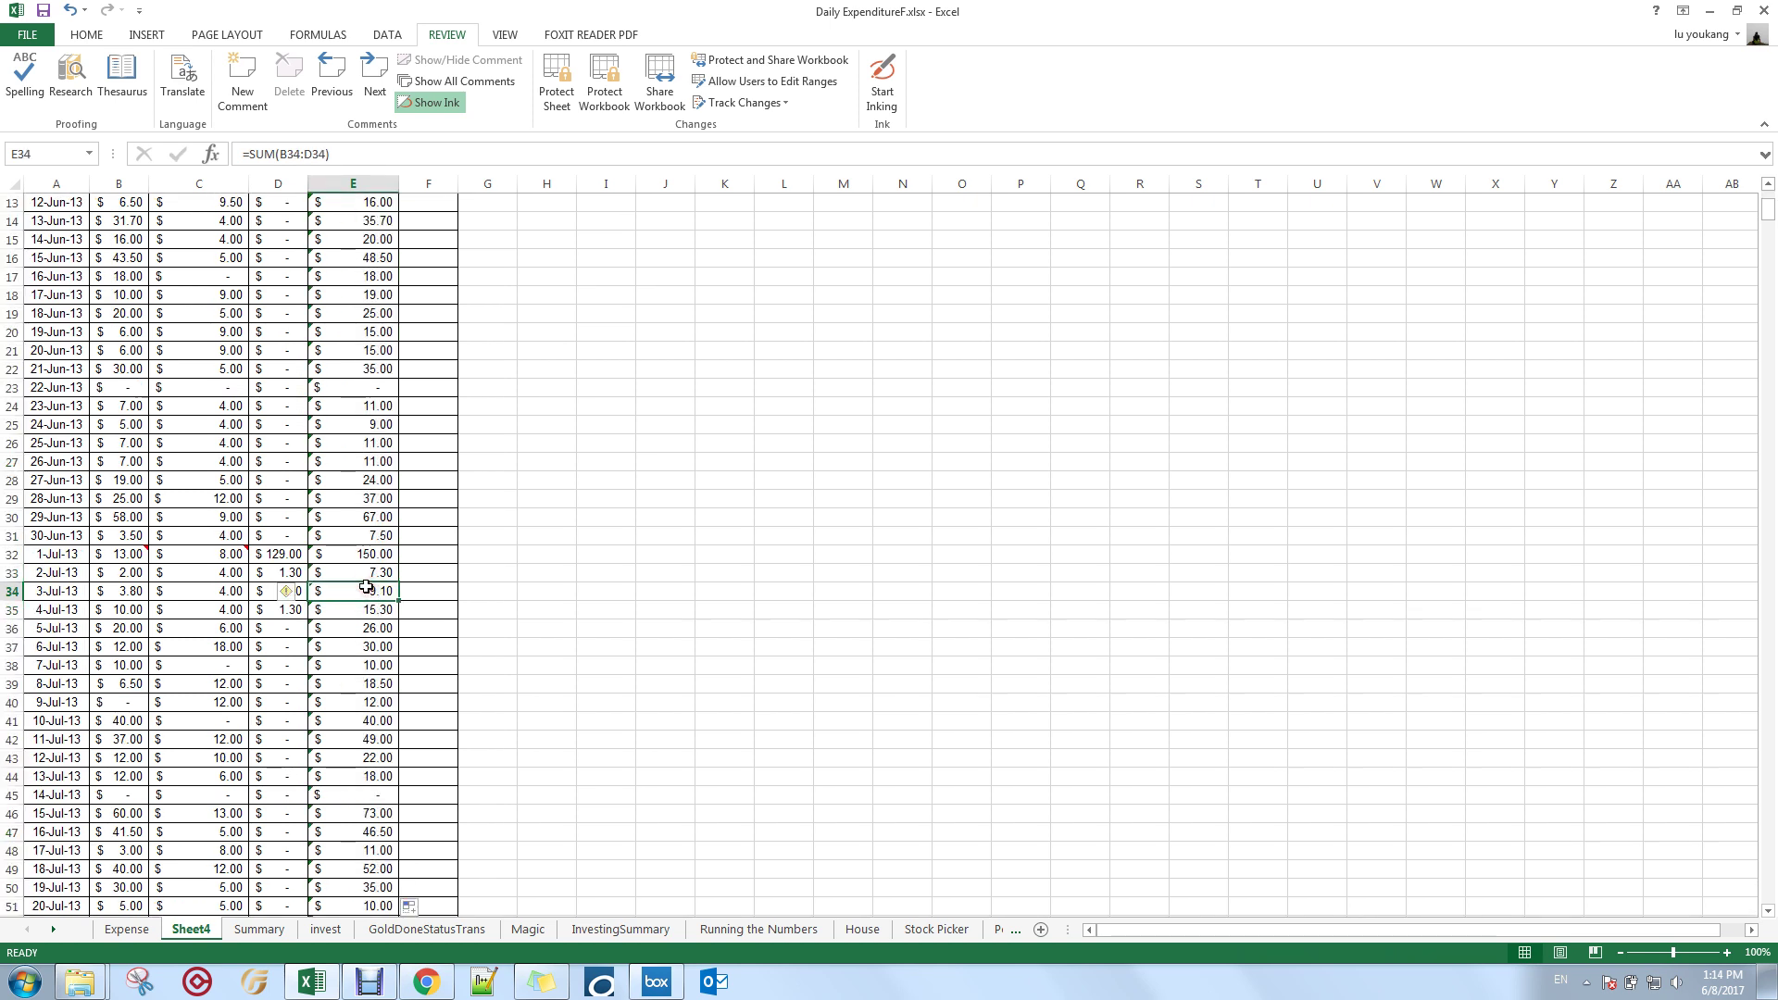
pyautogui.hotkey('ctrl', 'shift', 'Down')
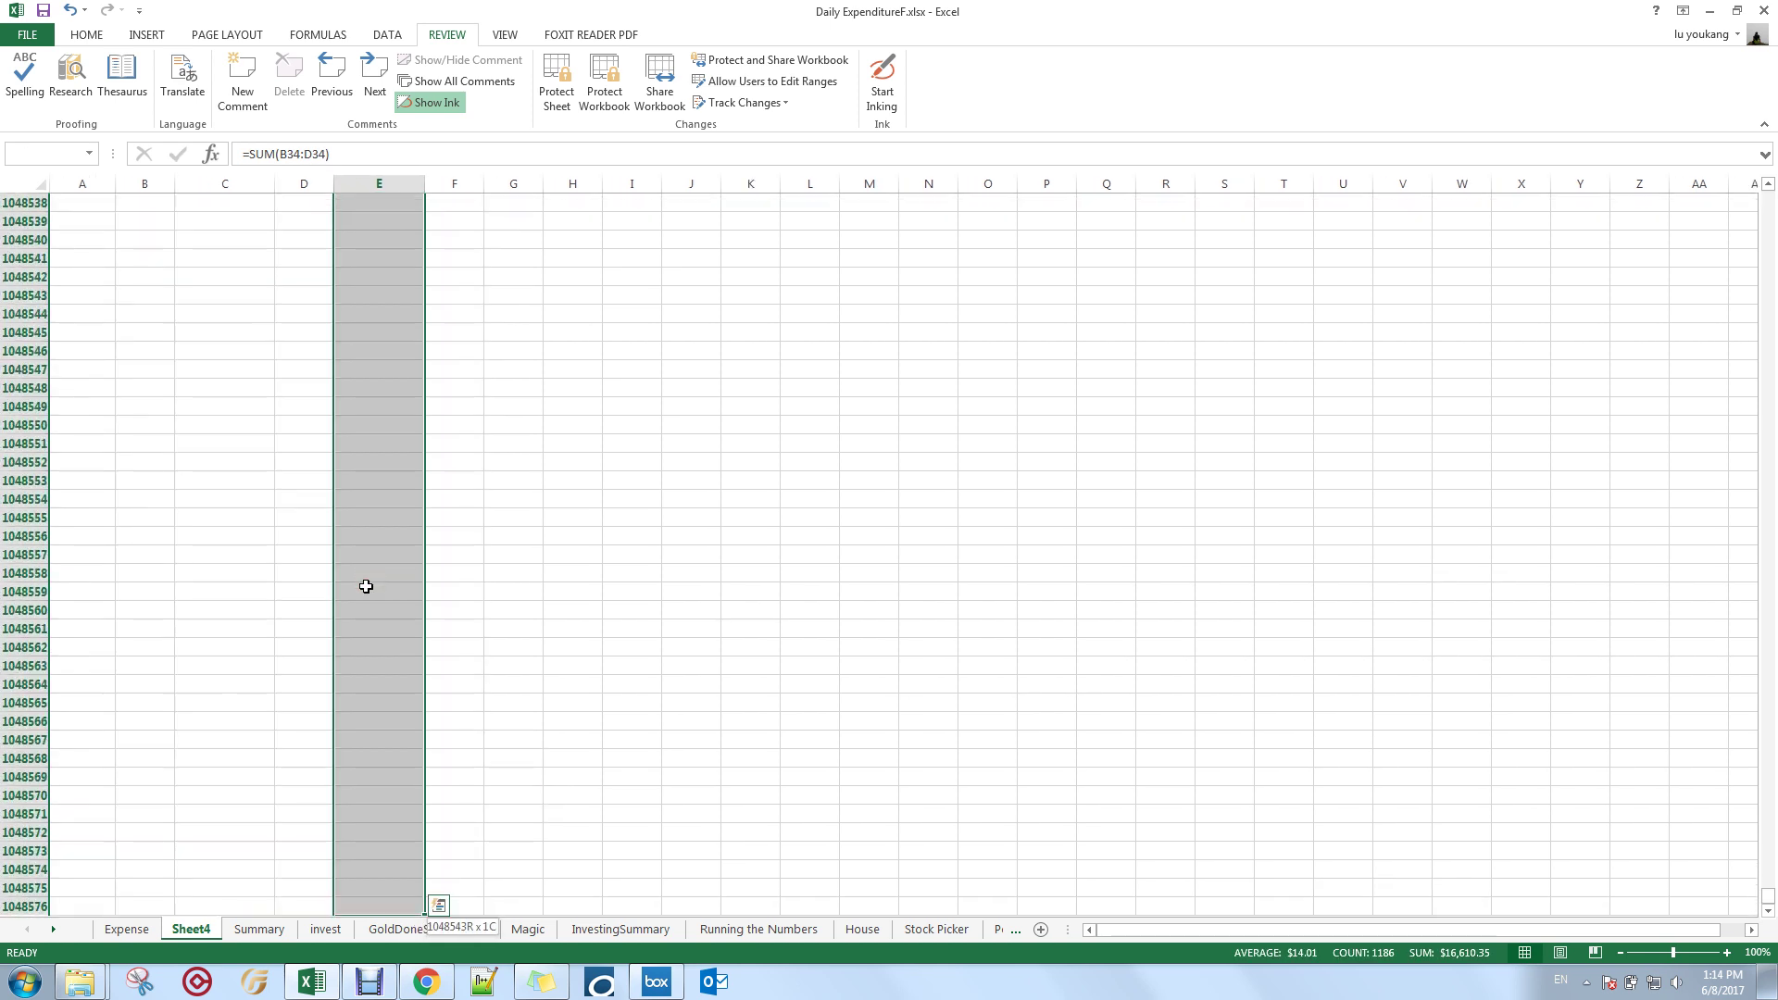
# Examine the Total Expense column through the last dated row and back up across the 2016 entries.
pyautogui.hotkey('ctrl', 'shift', 'Up')
pyautogui.hotkey('ctrl', 'shift', 'Up')
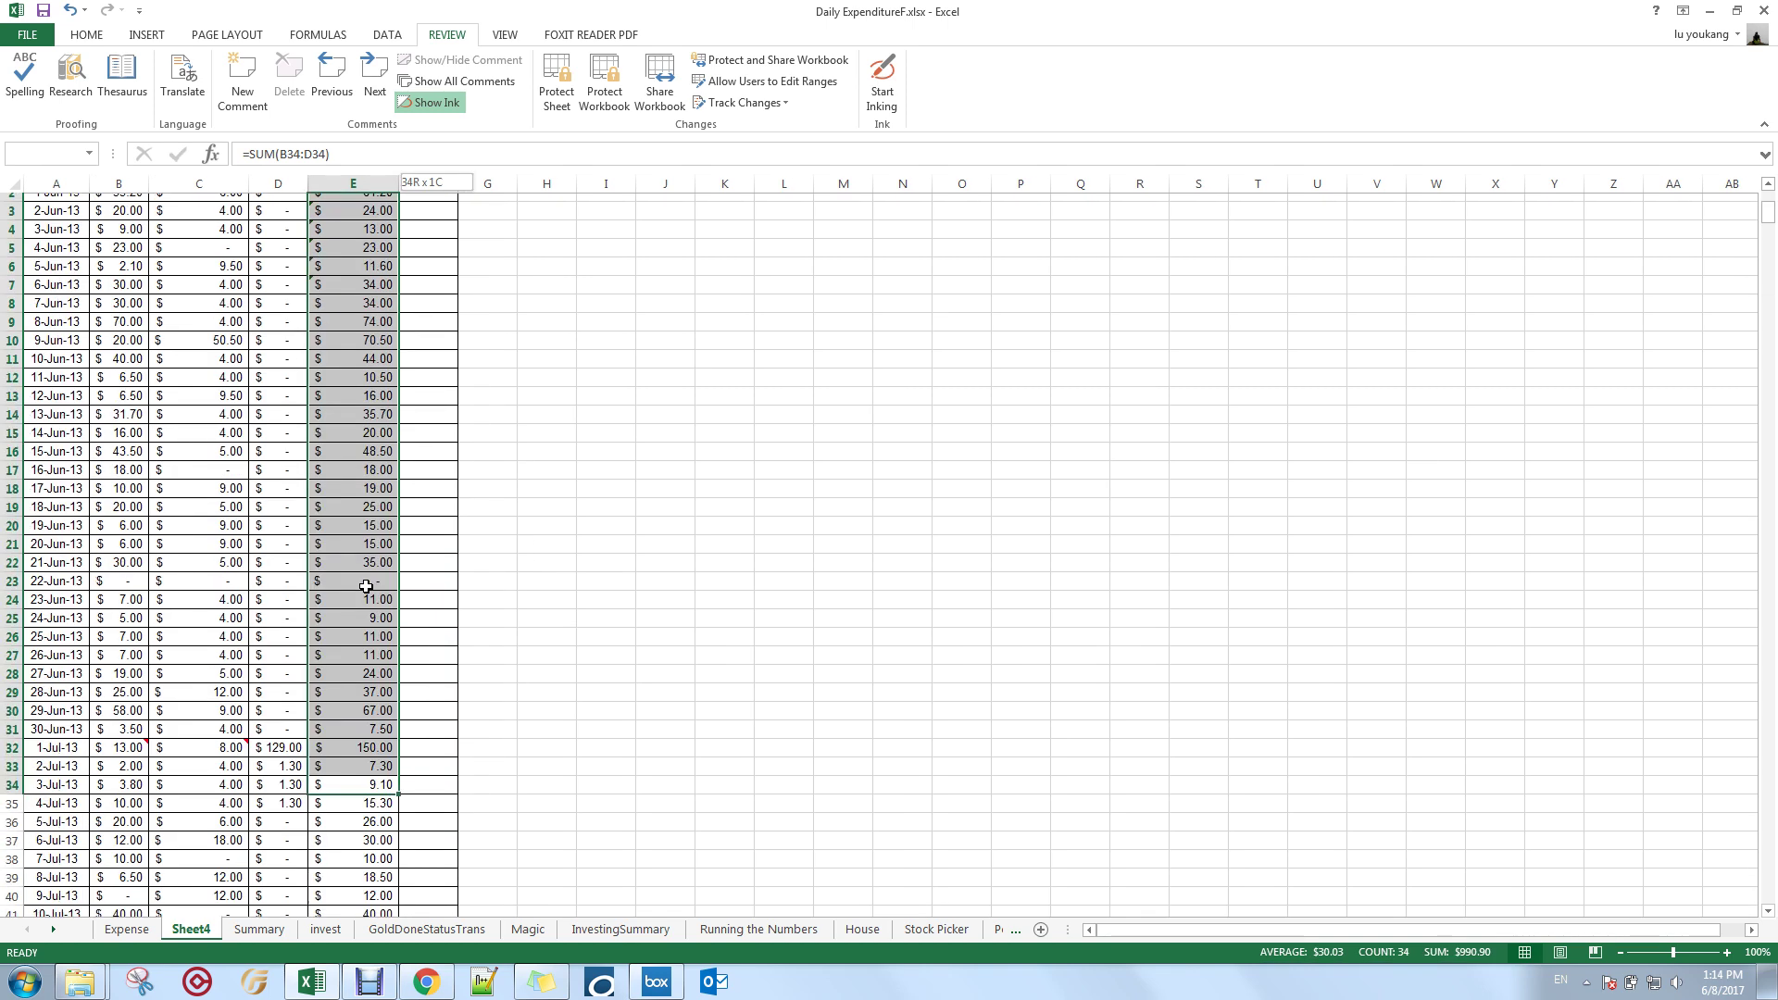
pyautogui.hotkey('ctrl', 'shift', 'Down')
pyautogui.hotkey('ctrl', 'shift', 'Down')
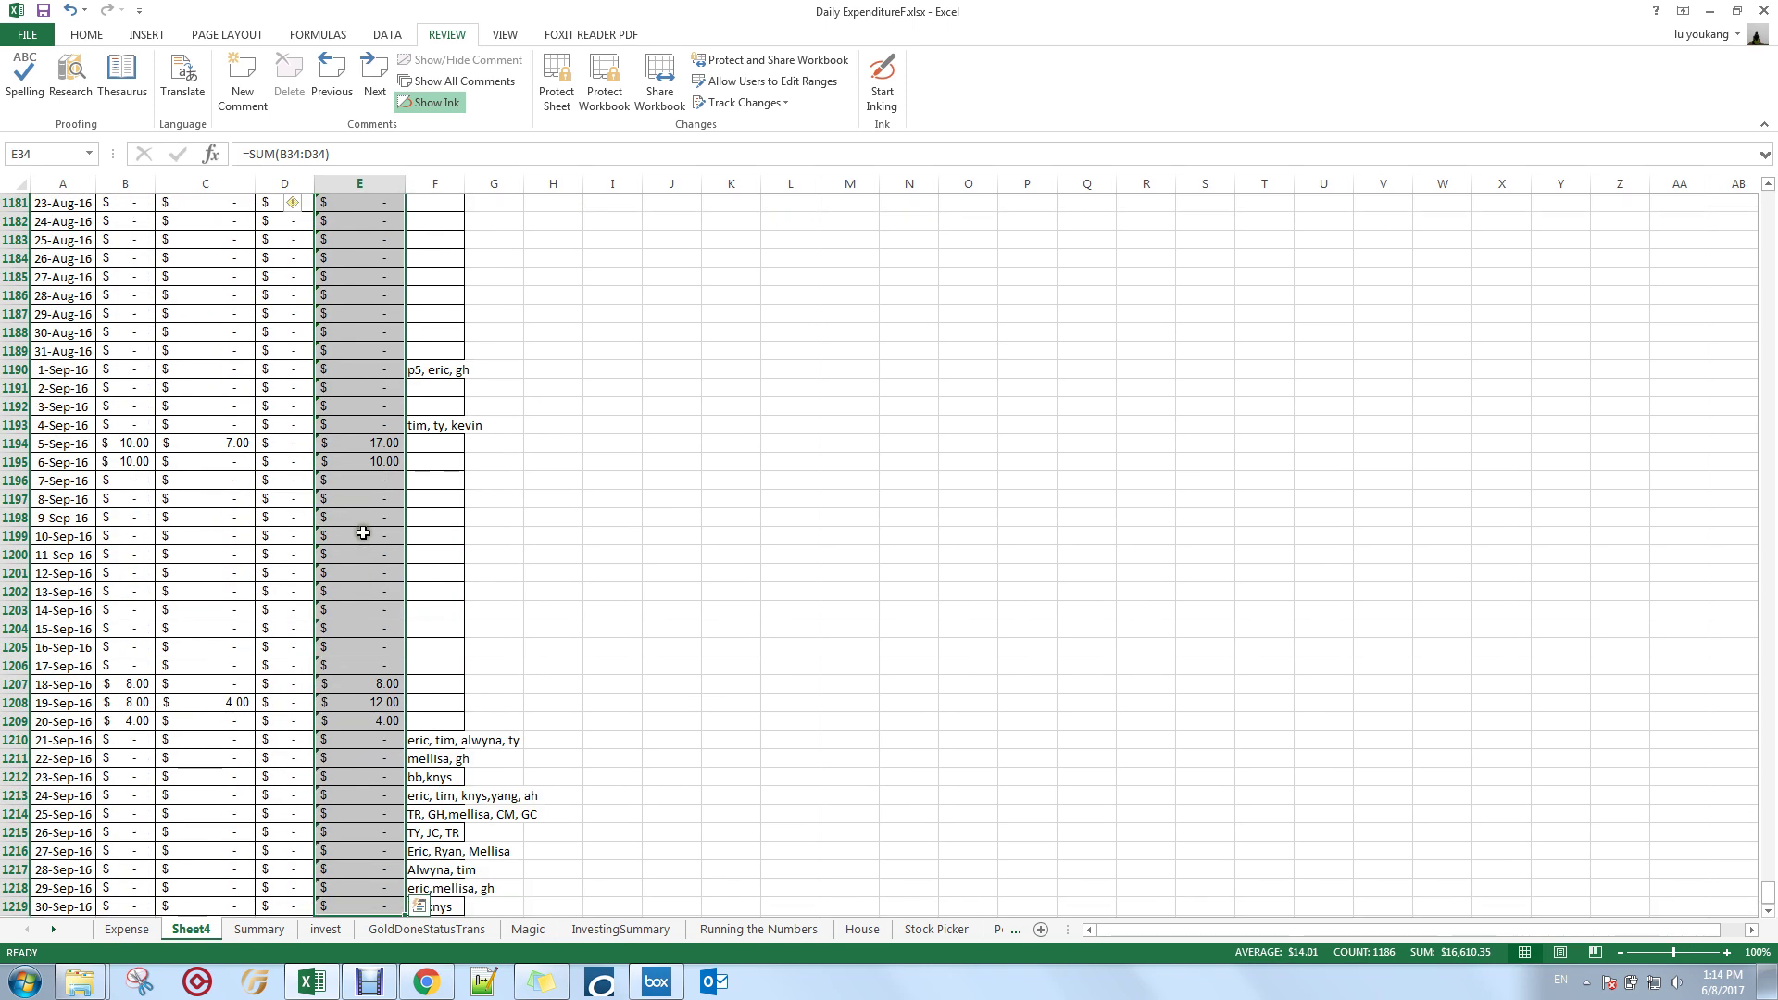
pyautogui.scroll(-4, 366, 545)
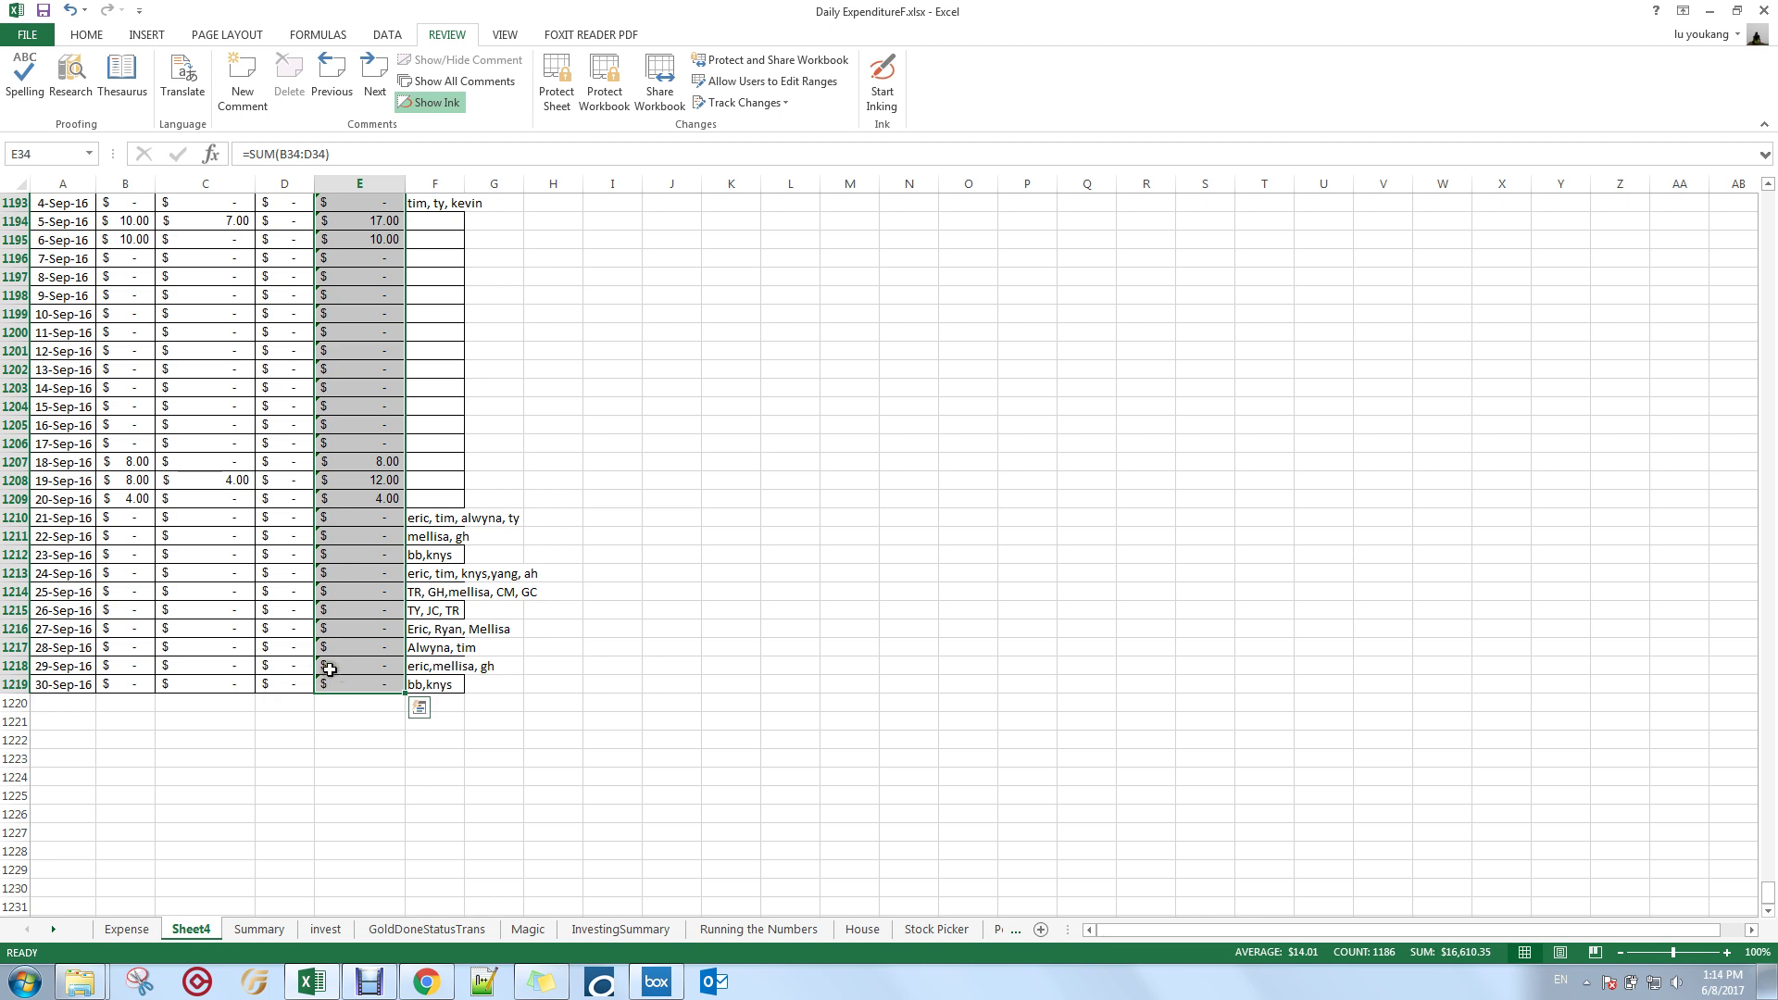
pyautogui.scroll(5, 315, 666)
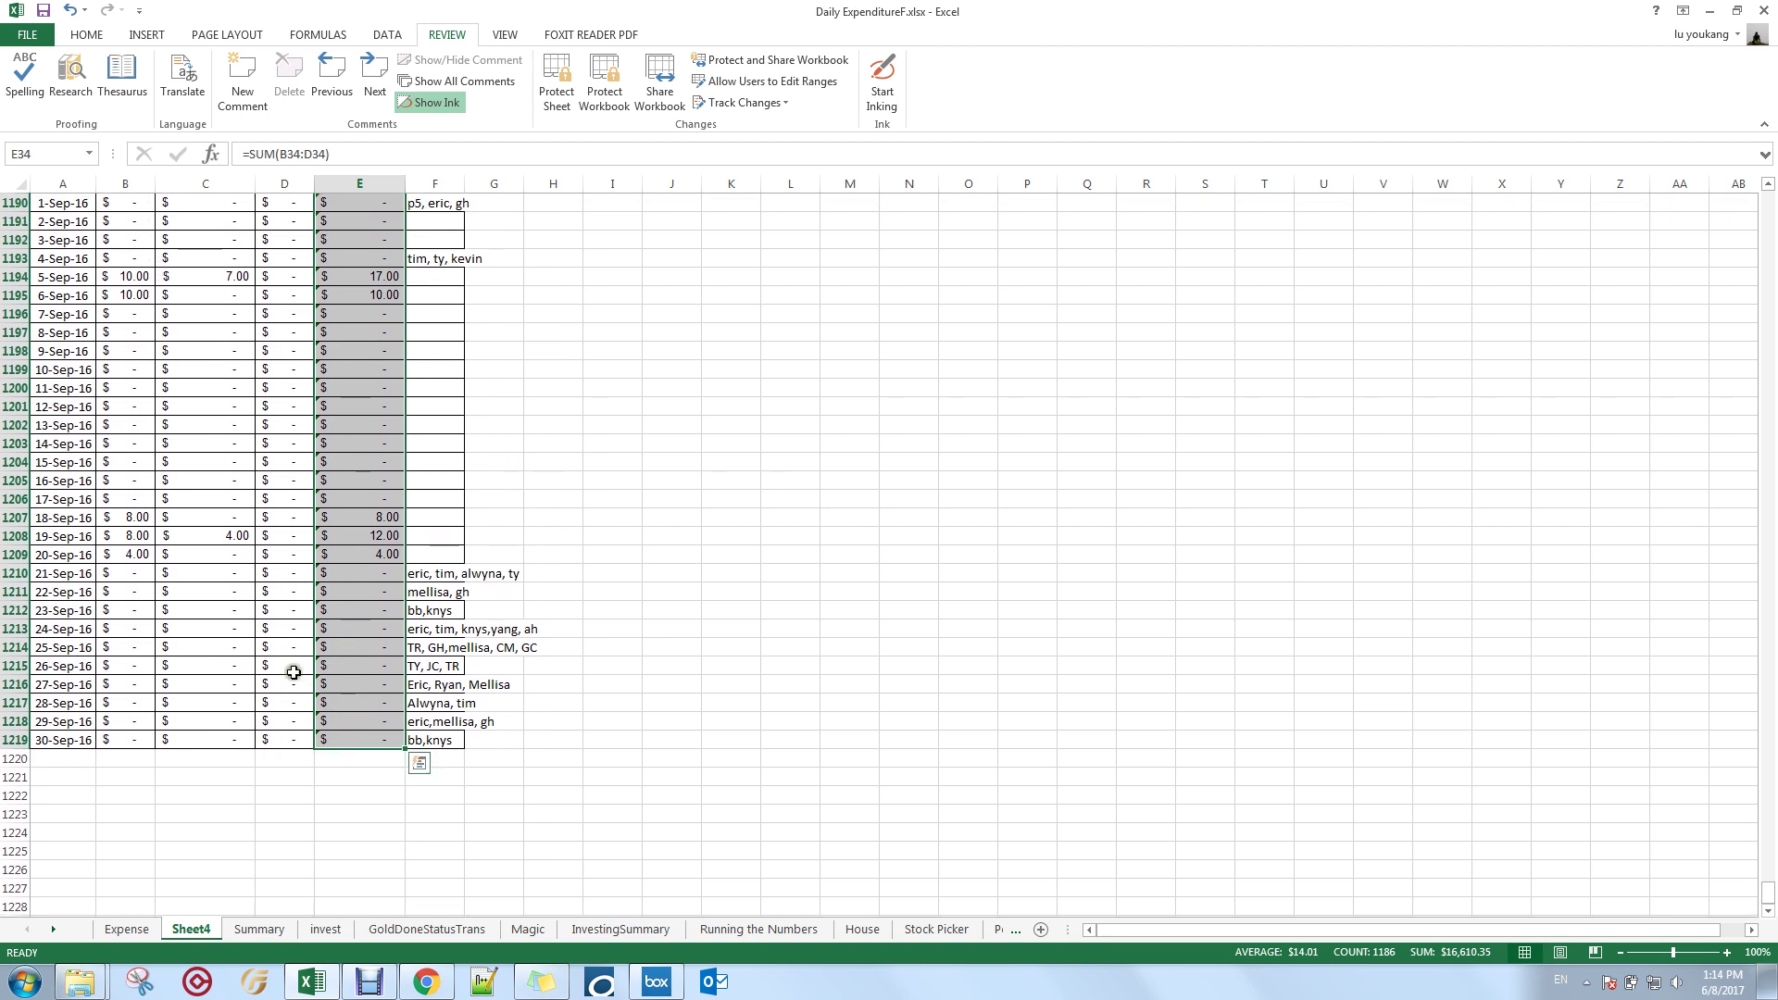
pyautogui.scroll(8, 250, 398)
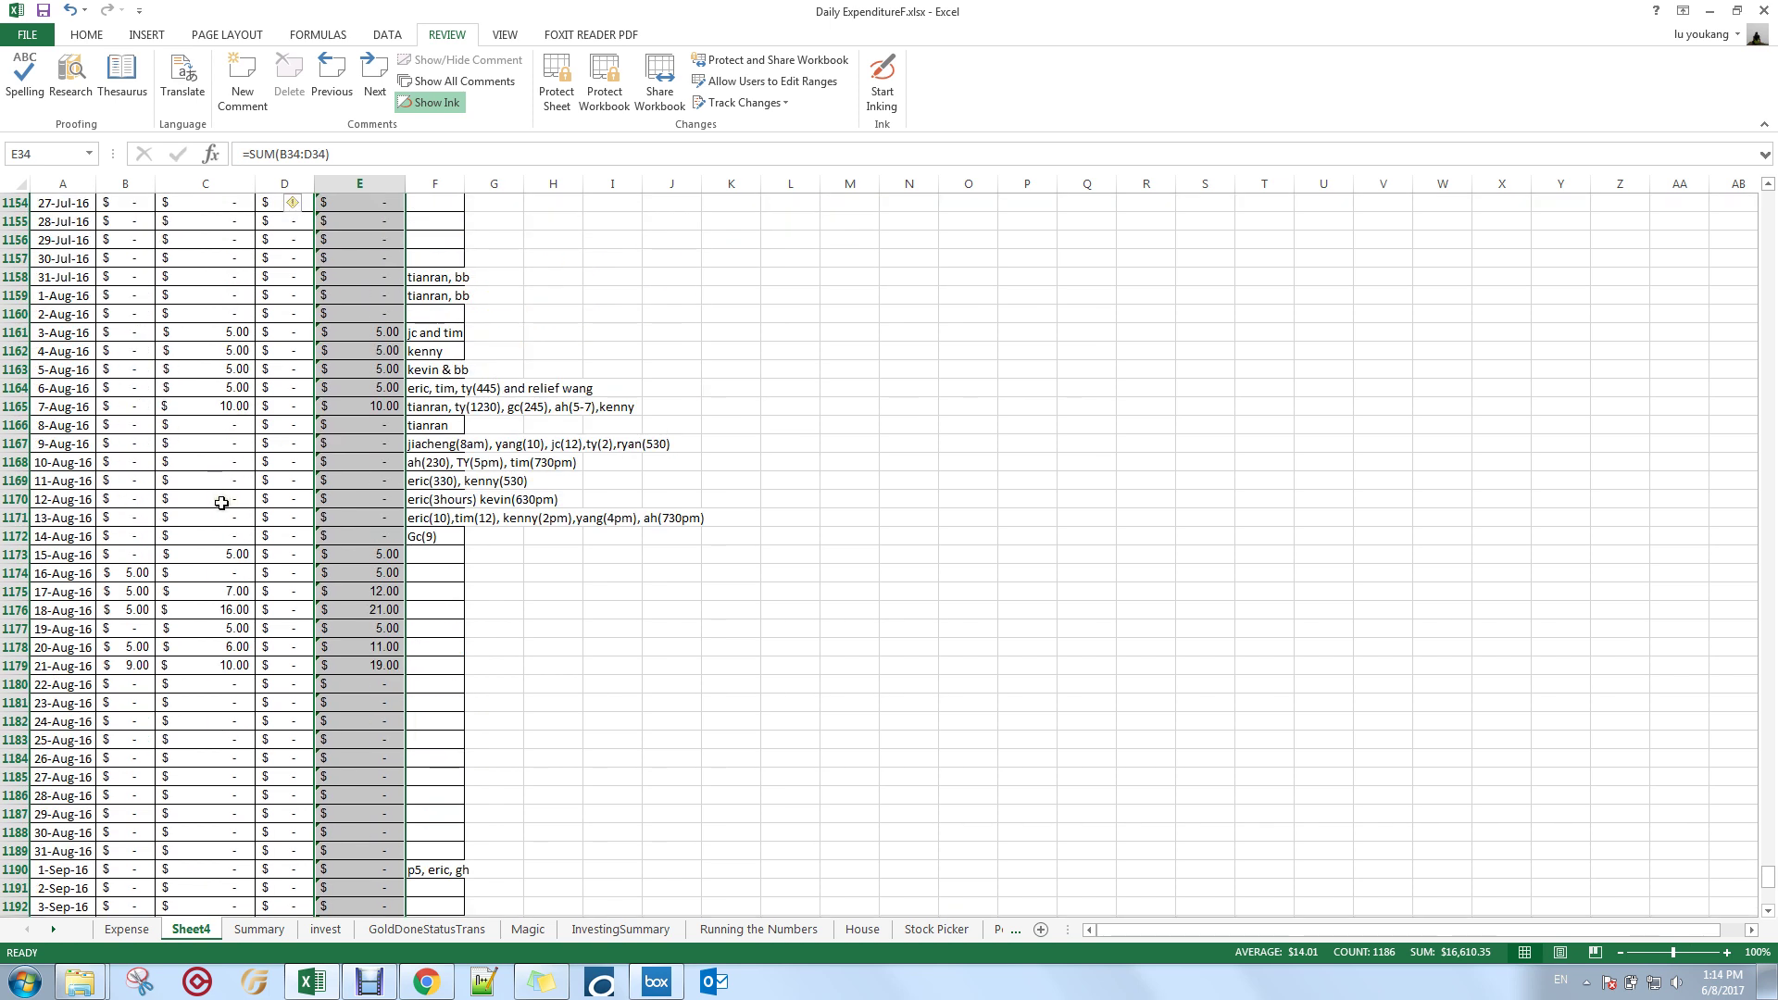
pyautogui.scroll(5, 219, 503)
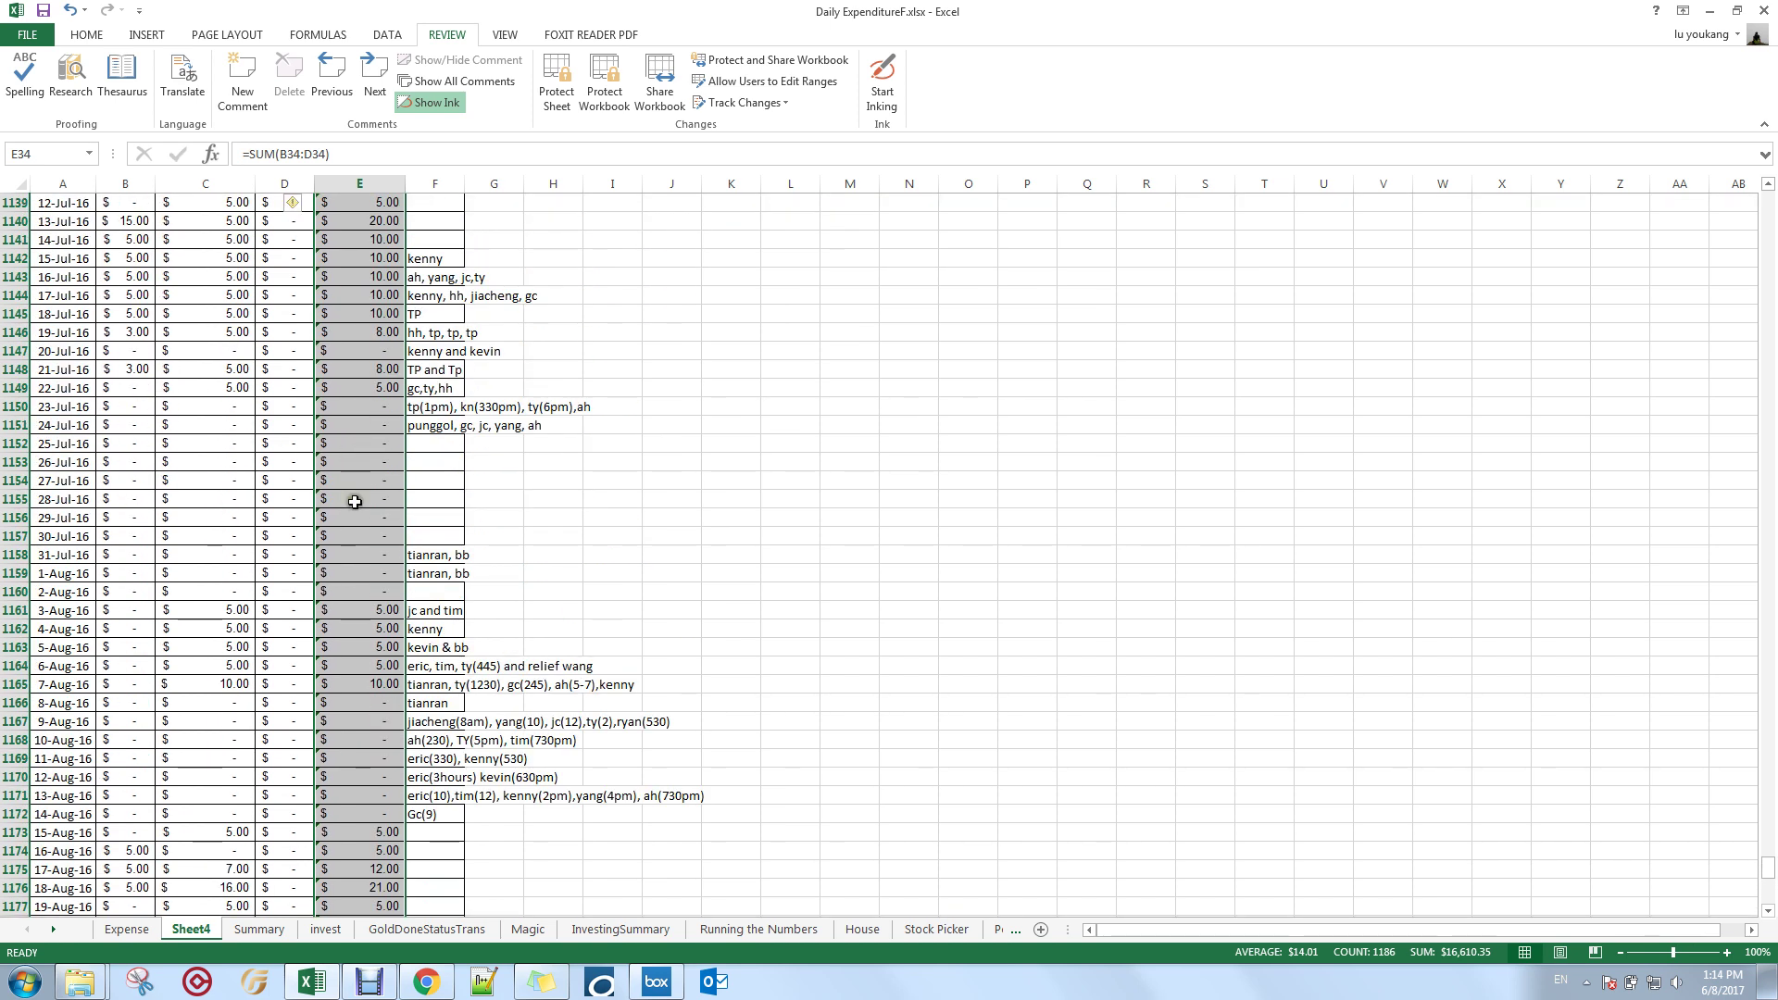
pyautogui.scroll(9, 360, 509)
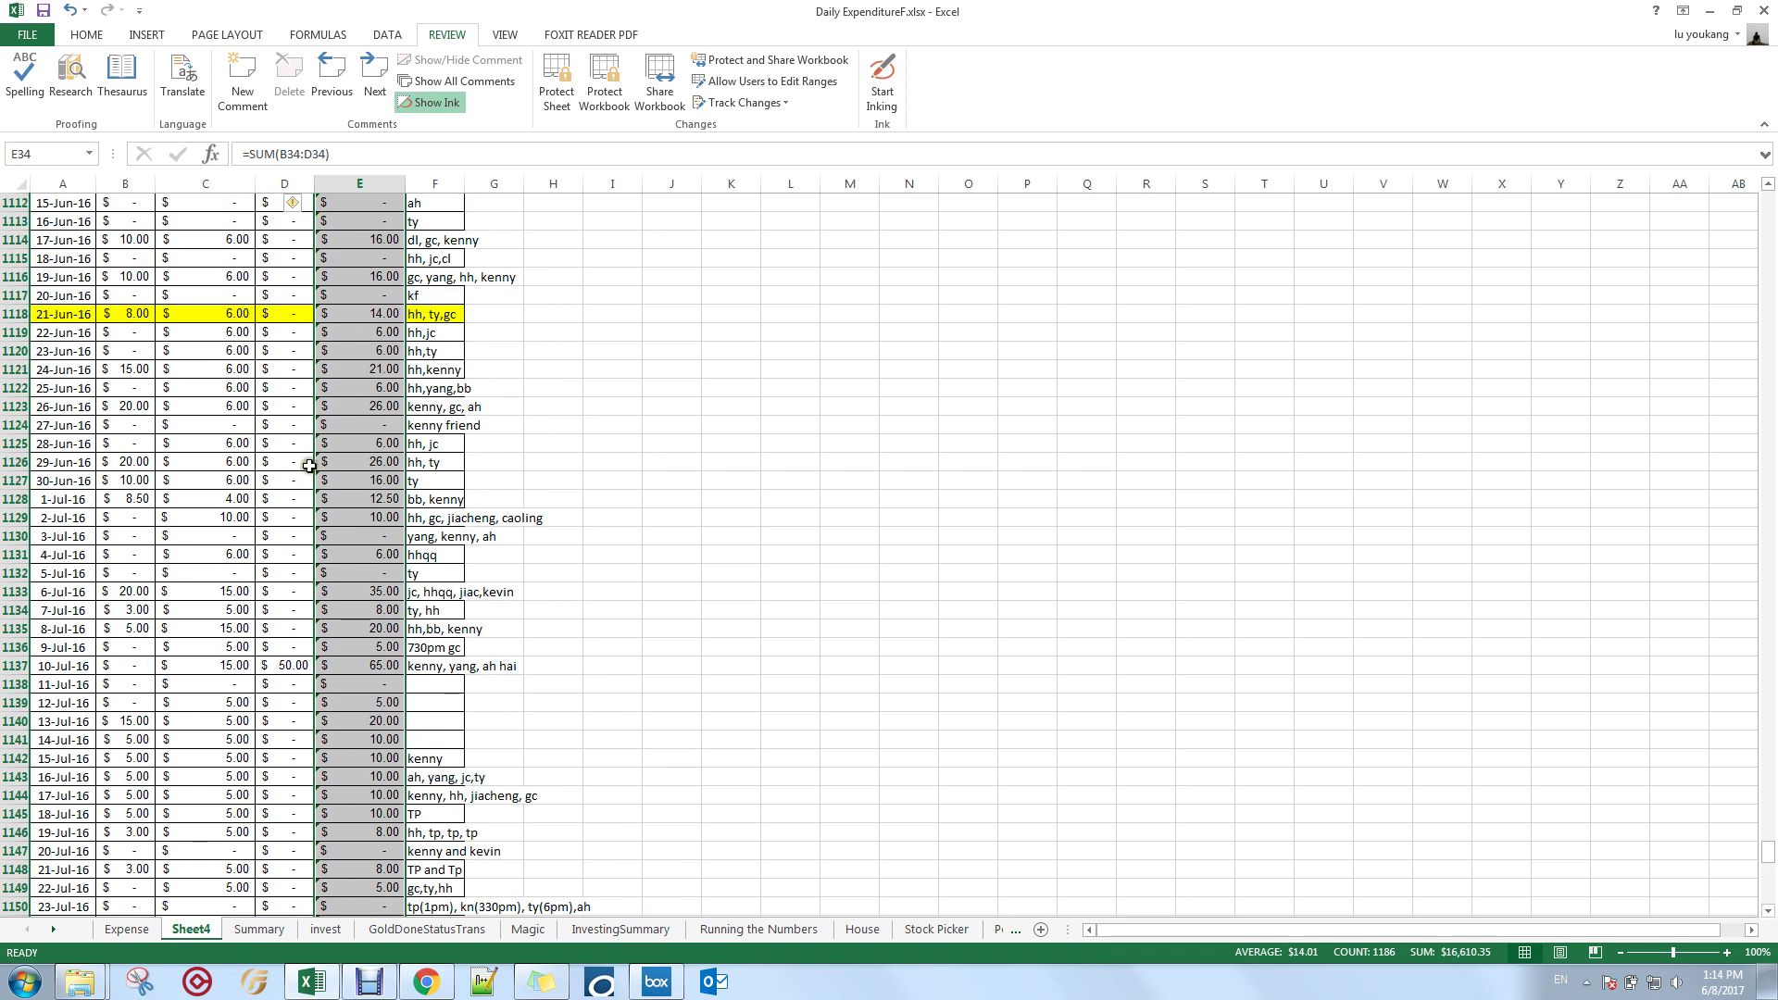
# Inspect the July 2016 entries, including the 23-Jul-16 row, and the Total Expense column back up to the first rows.
pyautogui.click(144, 335)
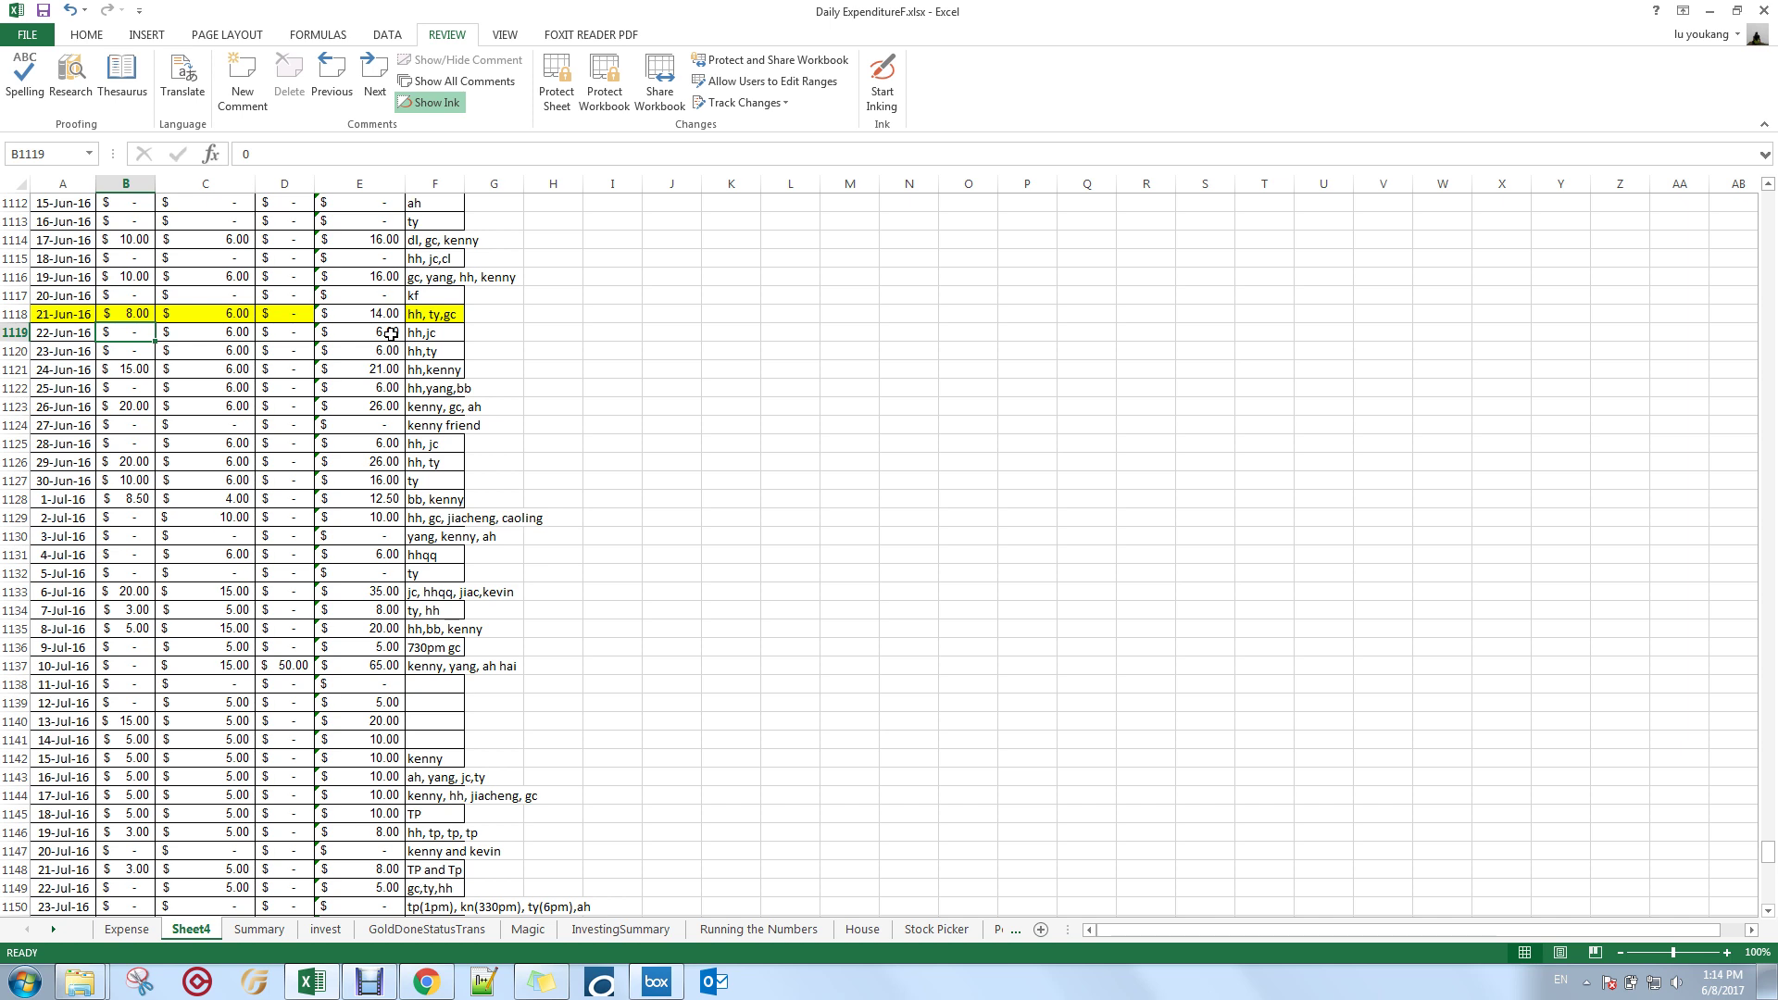
pyautogui.scroll(-6, 391, 334)
pyautogui.click(144, 573)
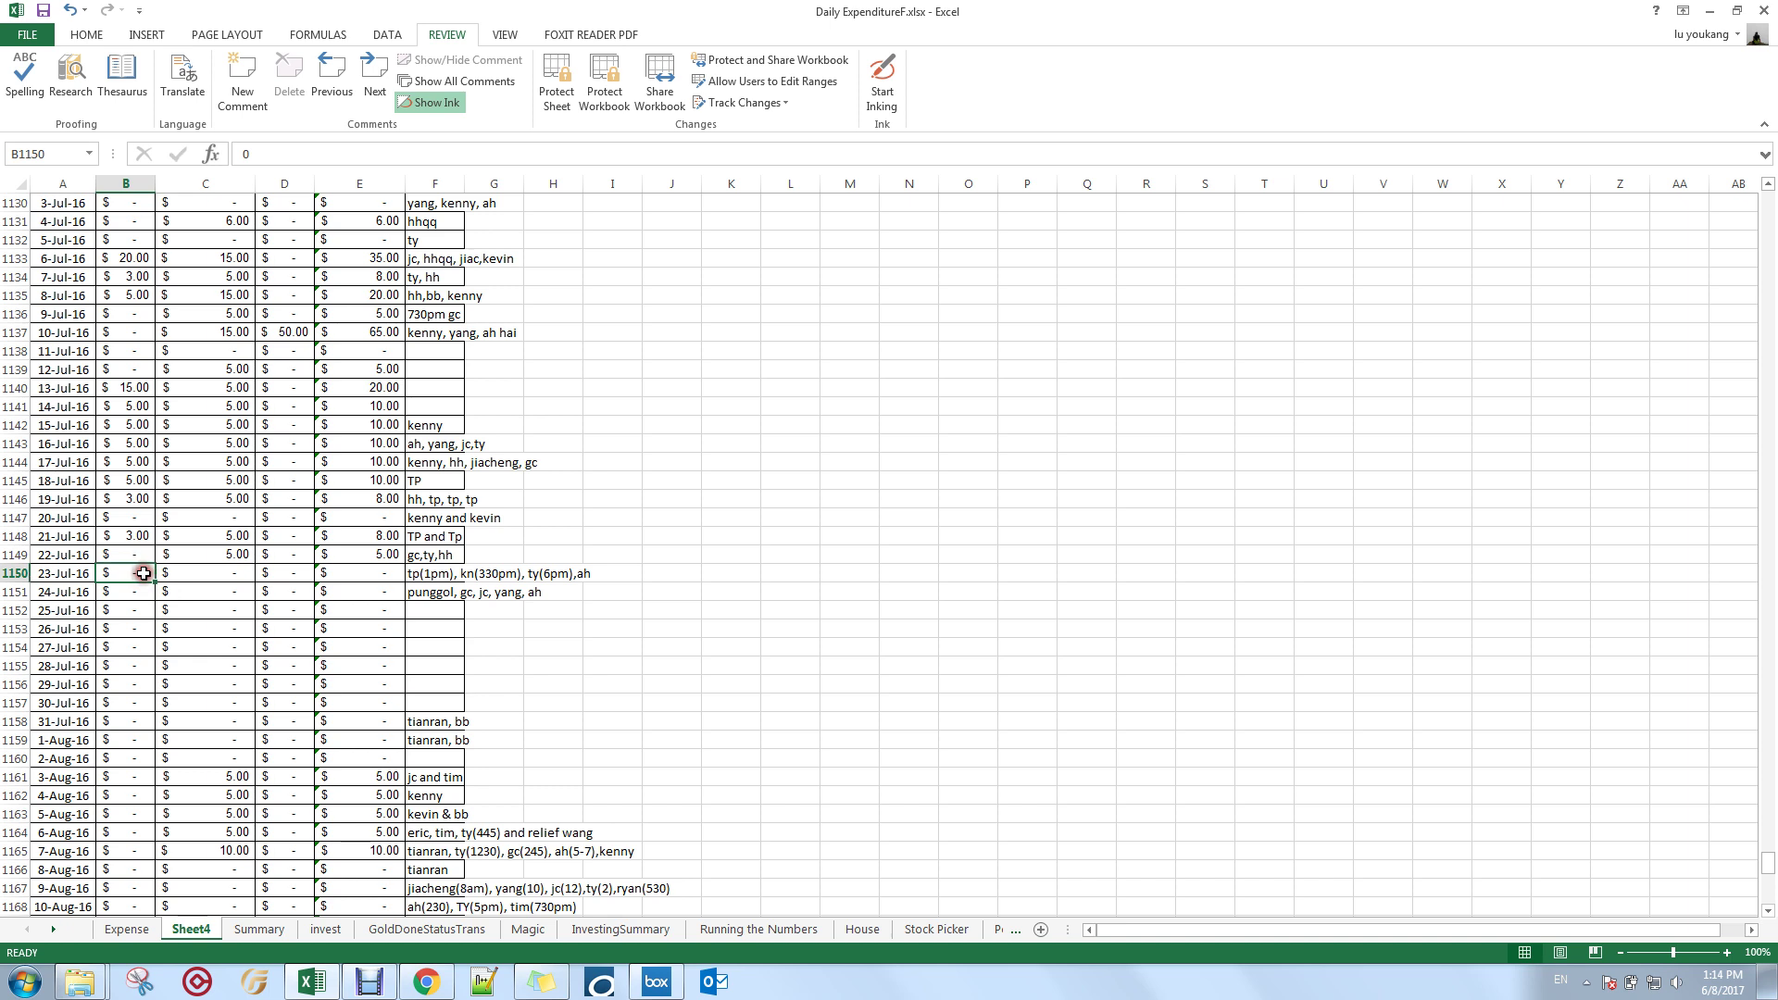
pyautogui.click(16, 573)
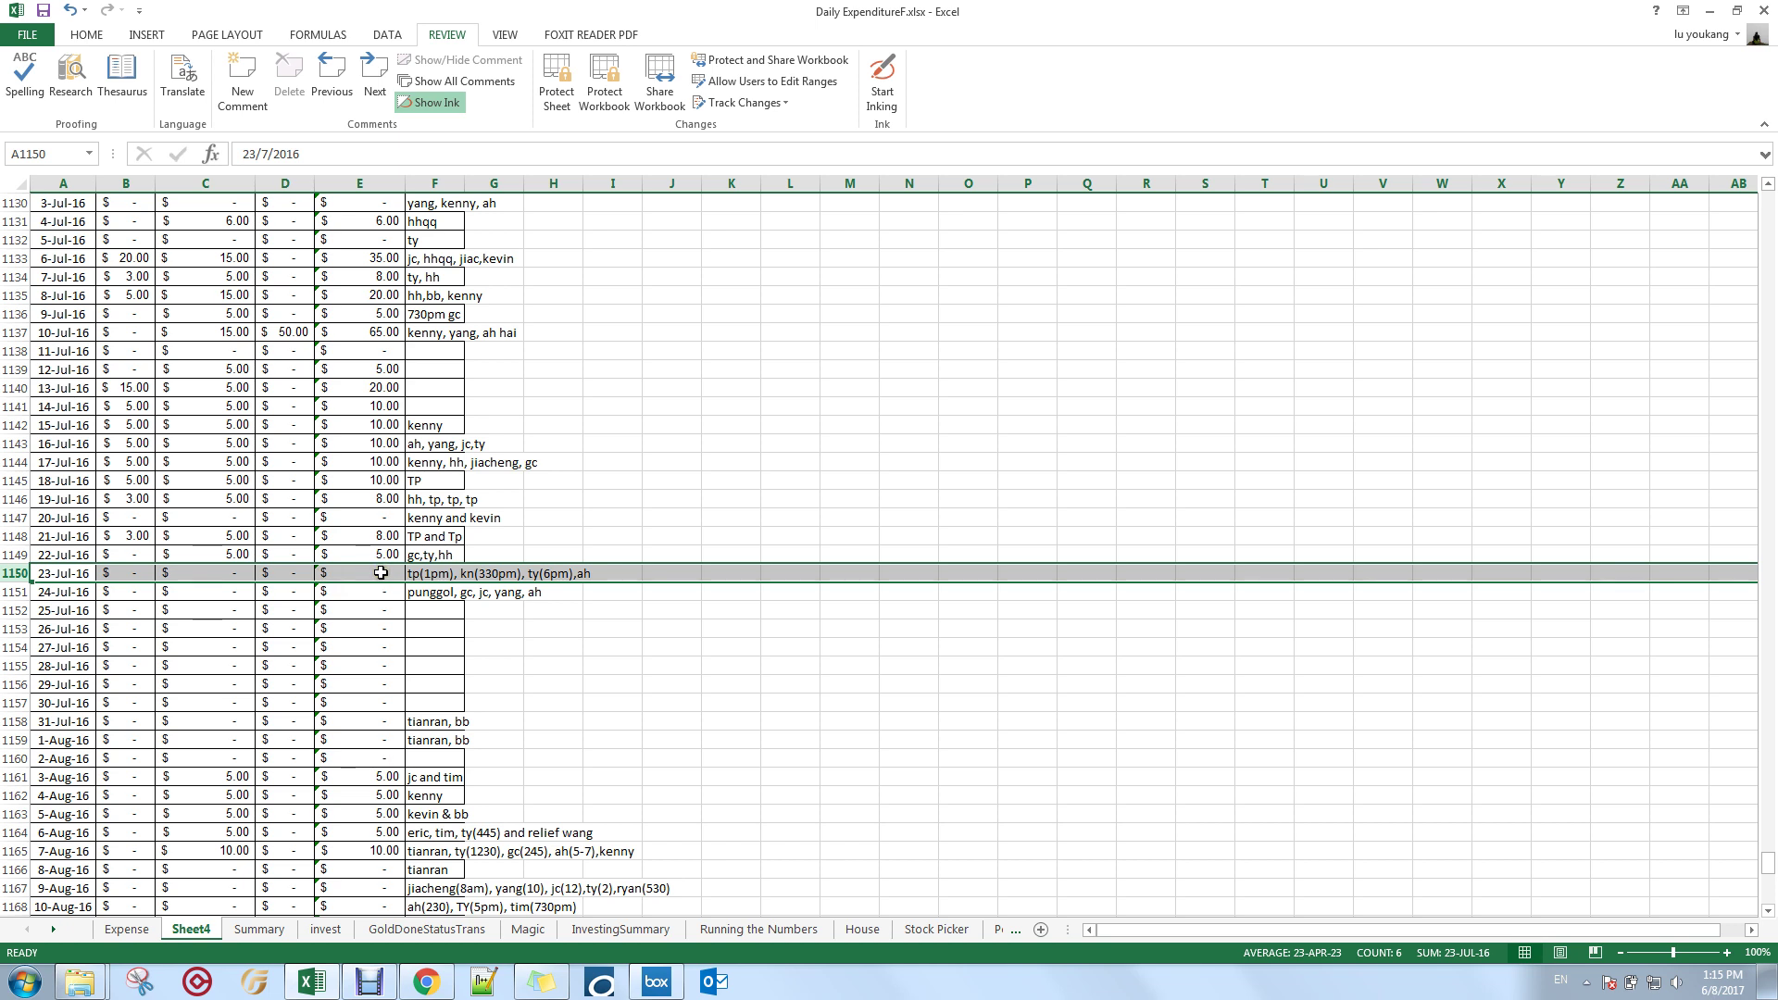
pyautogui.click(355, 515)
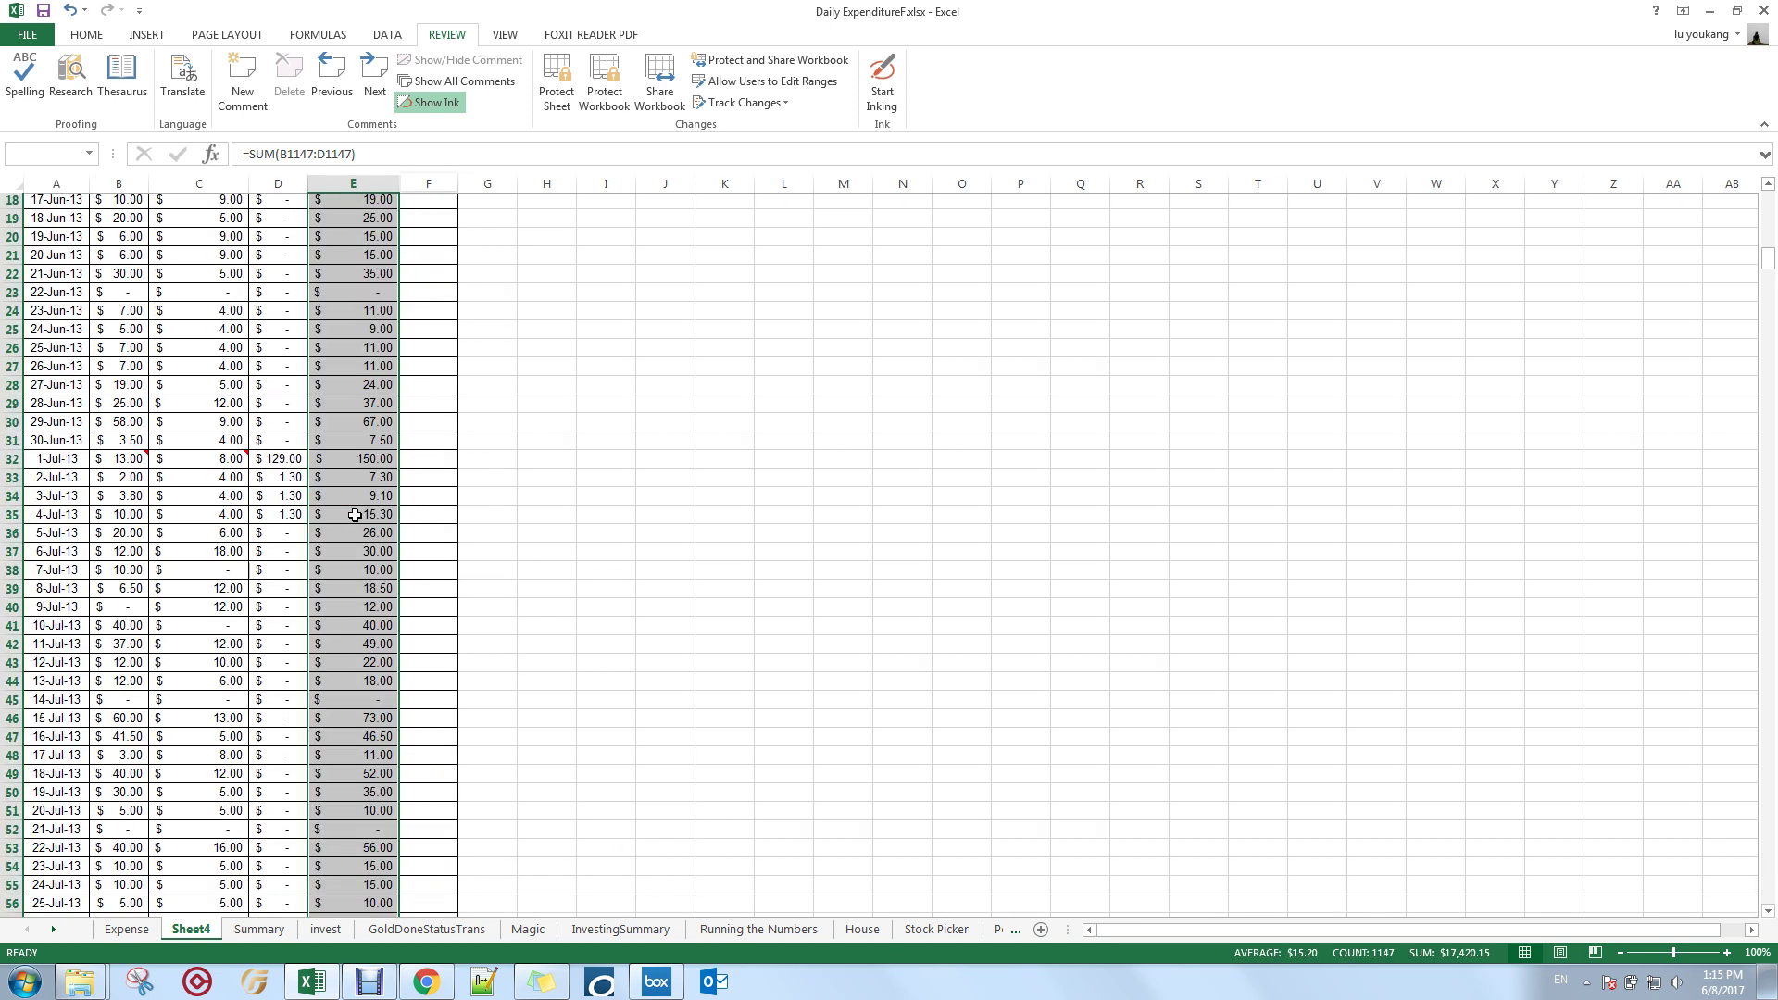
pyautogui.hotkey('ctrl', 'shift', 'Up')
pyautogui.click(370, 406)
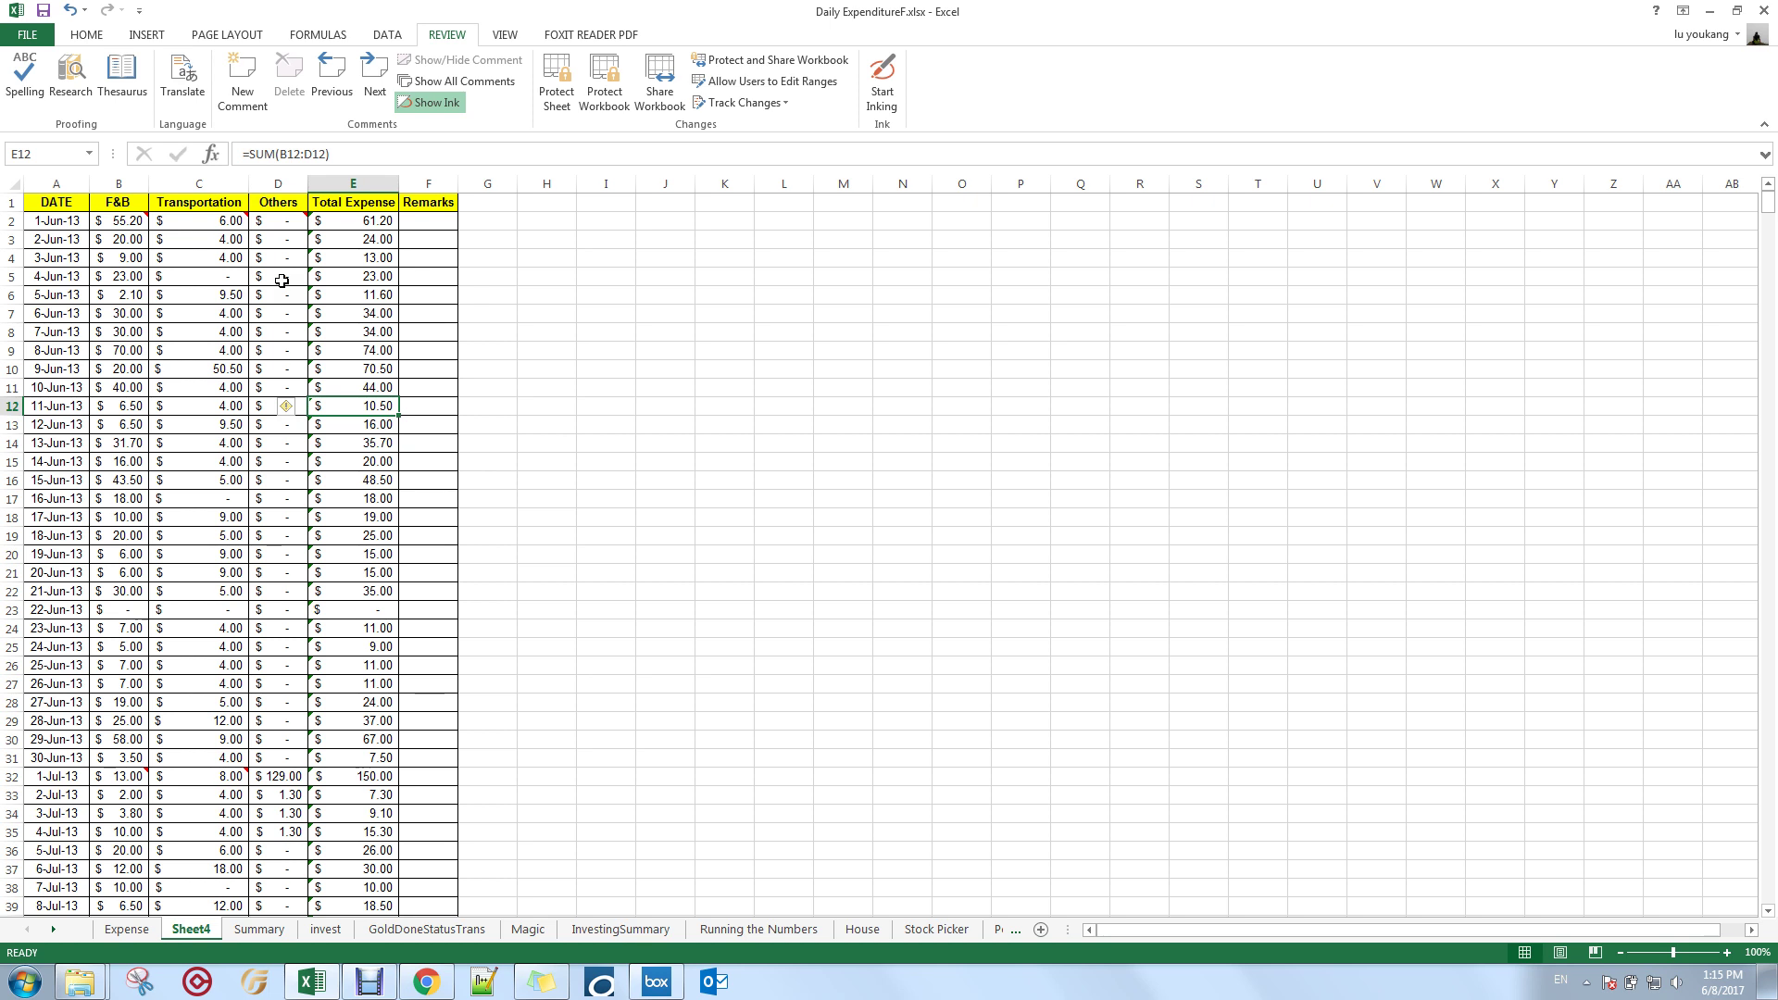
# Create a PivotTable from the DATE to Total Expense data in A1:E1219, placed at cell H2 of the same sheet.
pyautogui.click(68, 201)
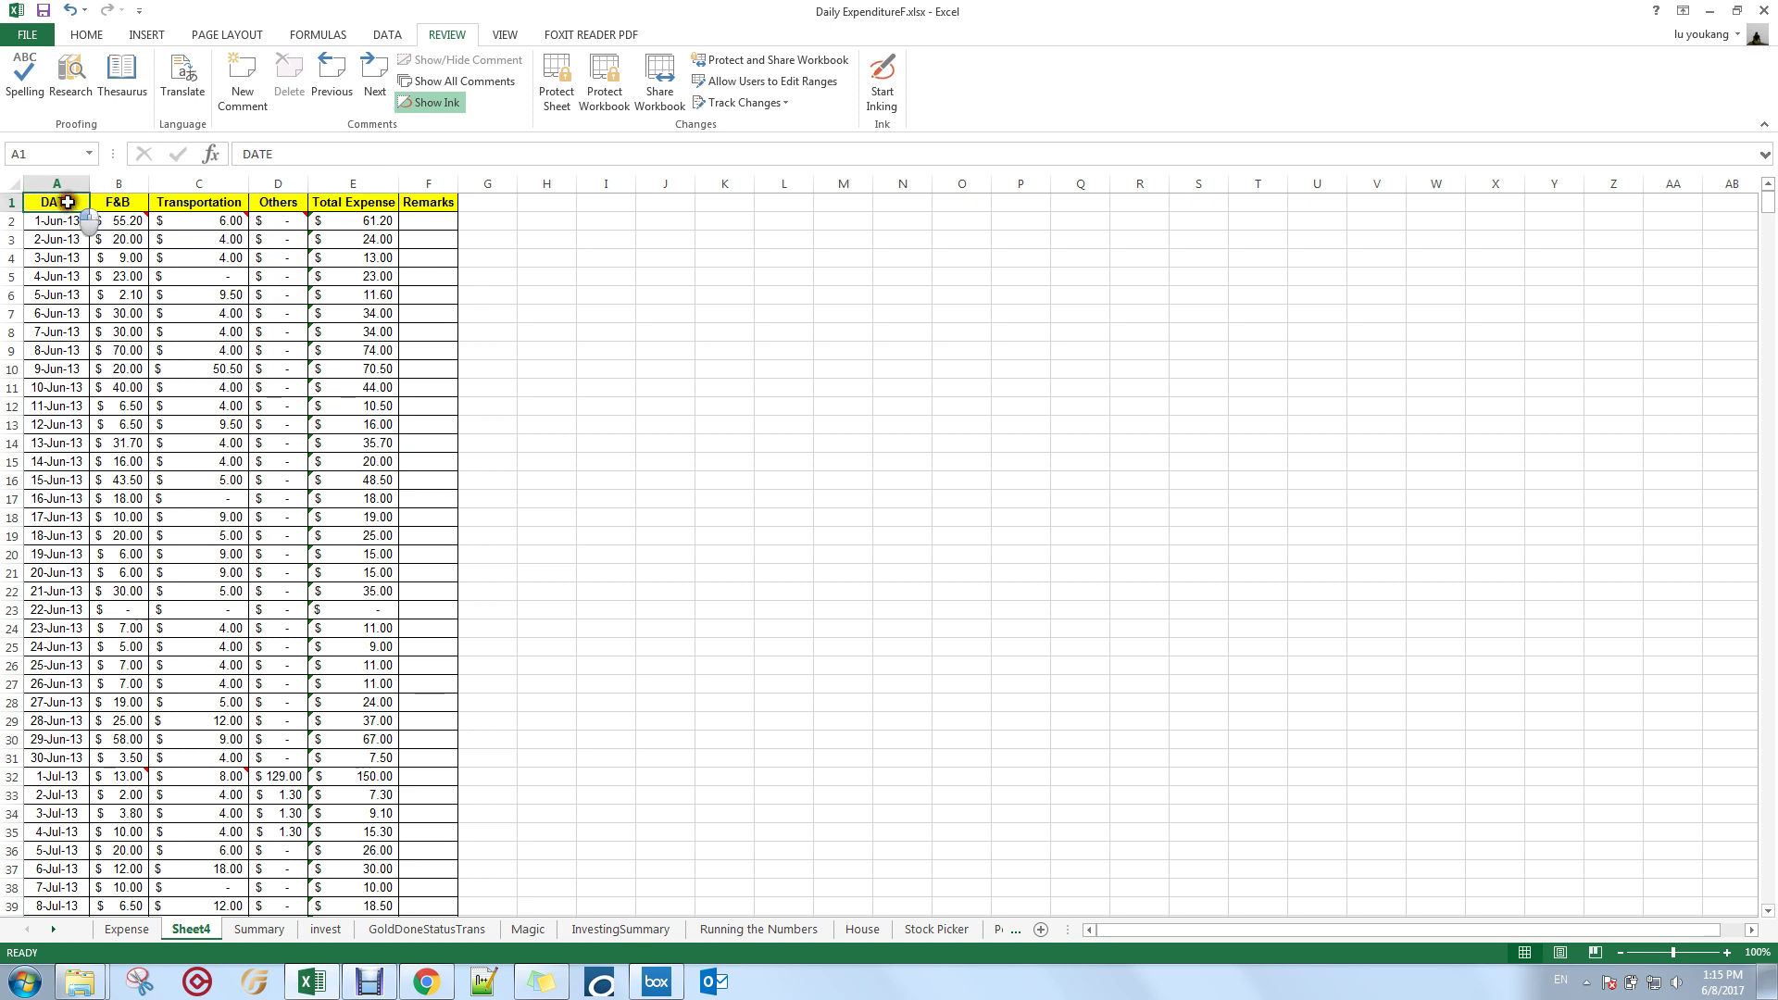
pyautogui.moveTo(67, 201); pyautogui.dragTo(392, 201)
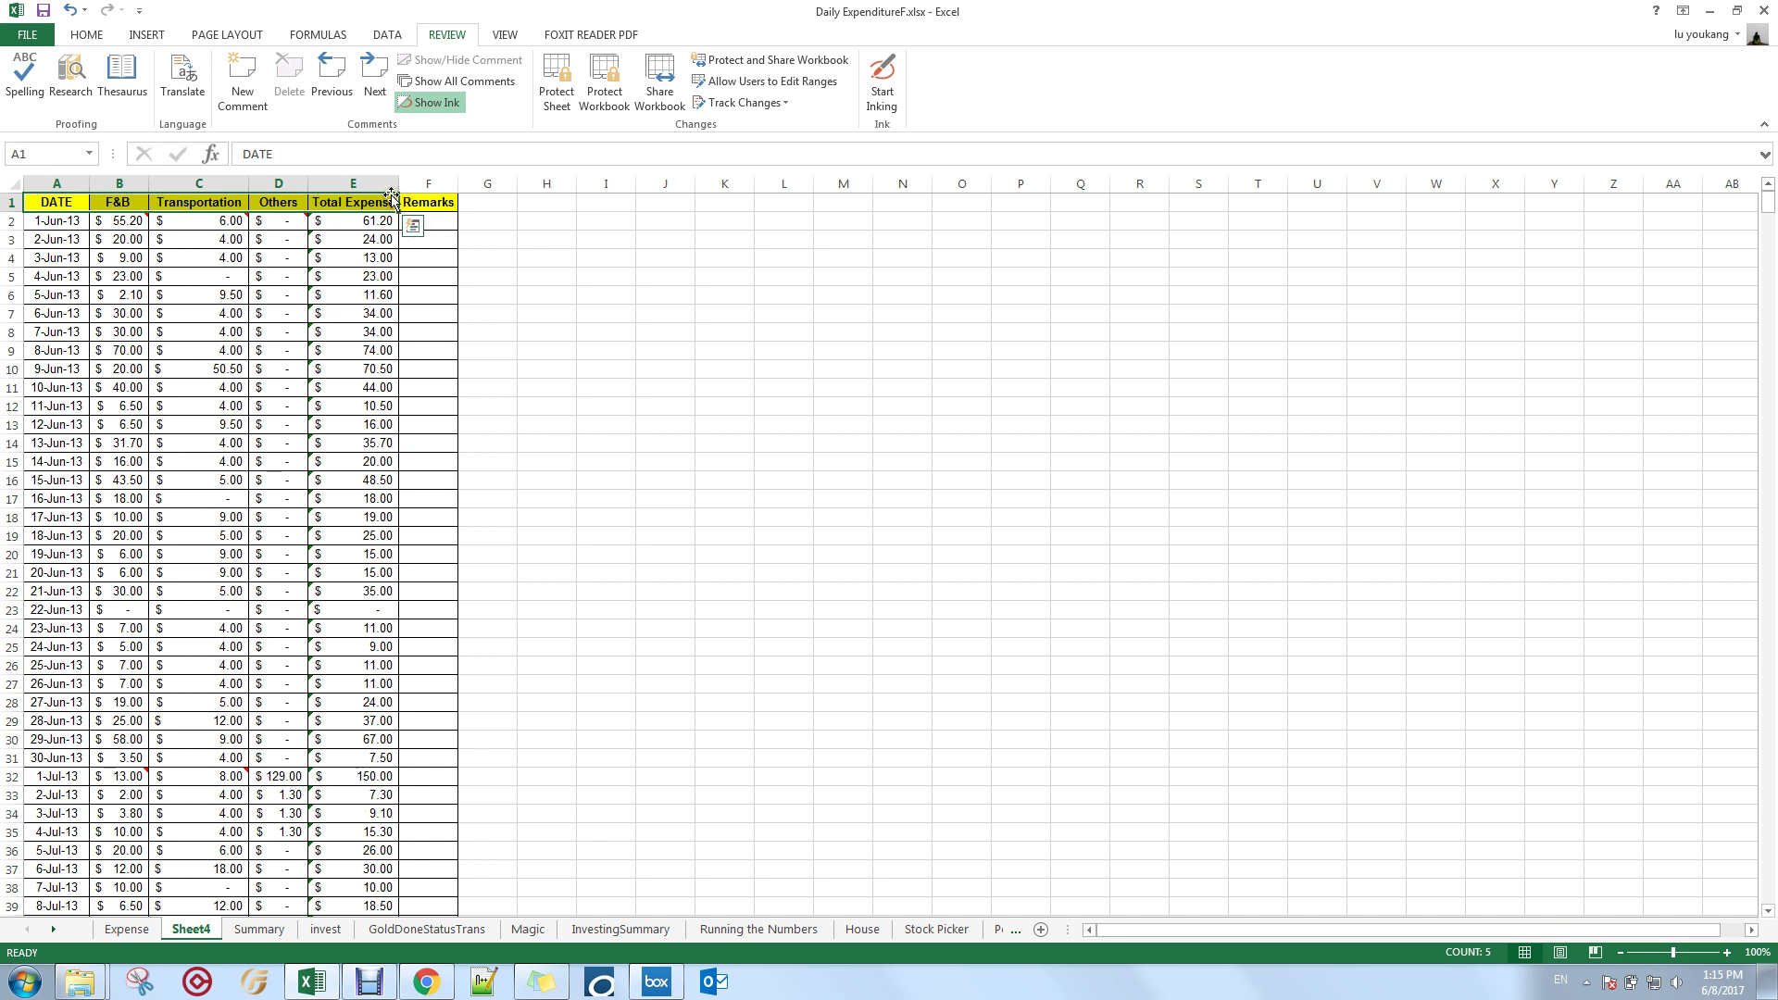
pyautogui.hotkey('ctrl', 'shift', 'Down')
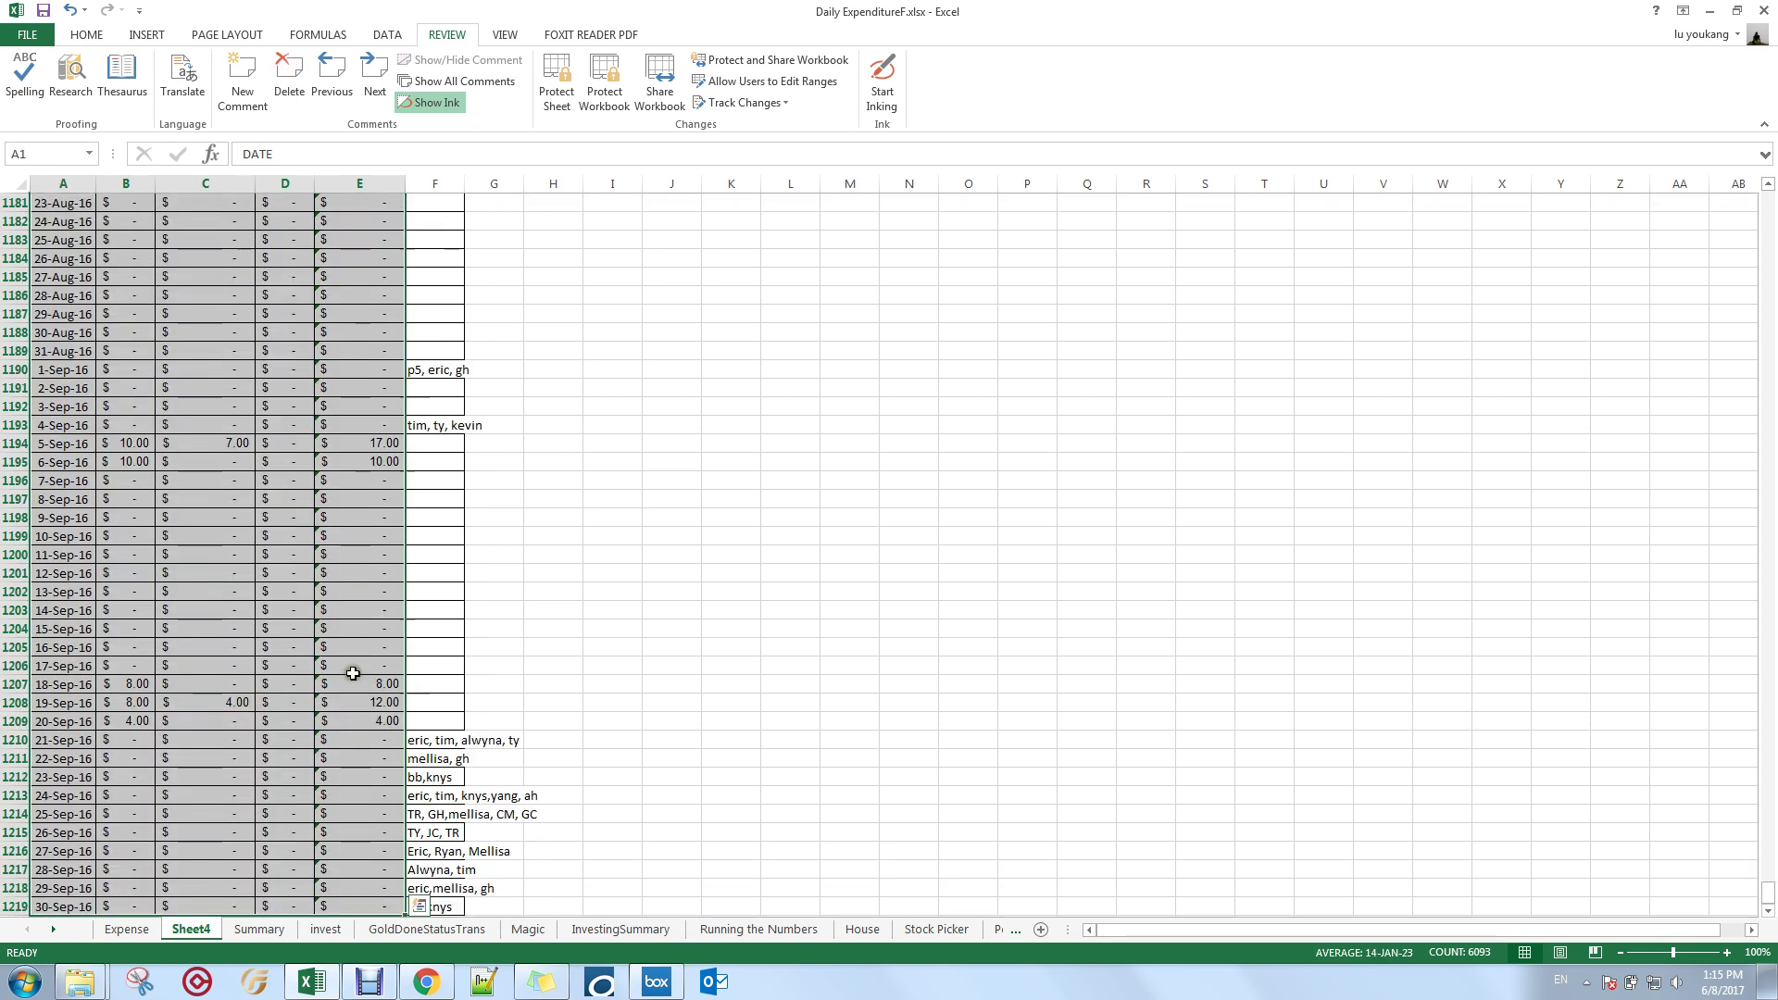
pyautogui.scroll(-4, 365, 679)
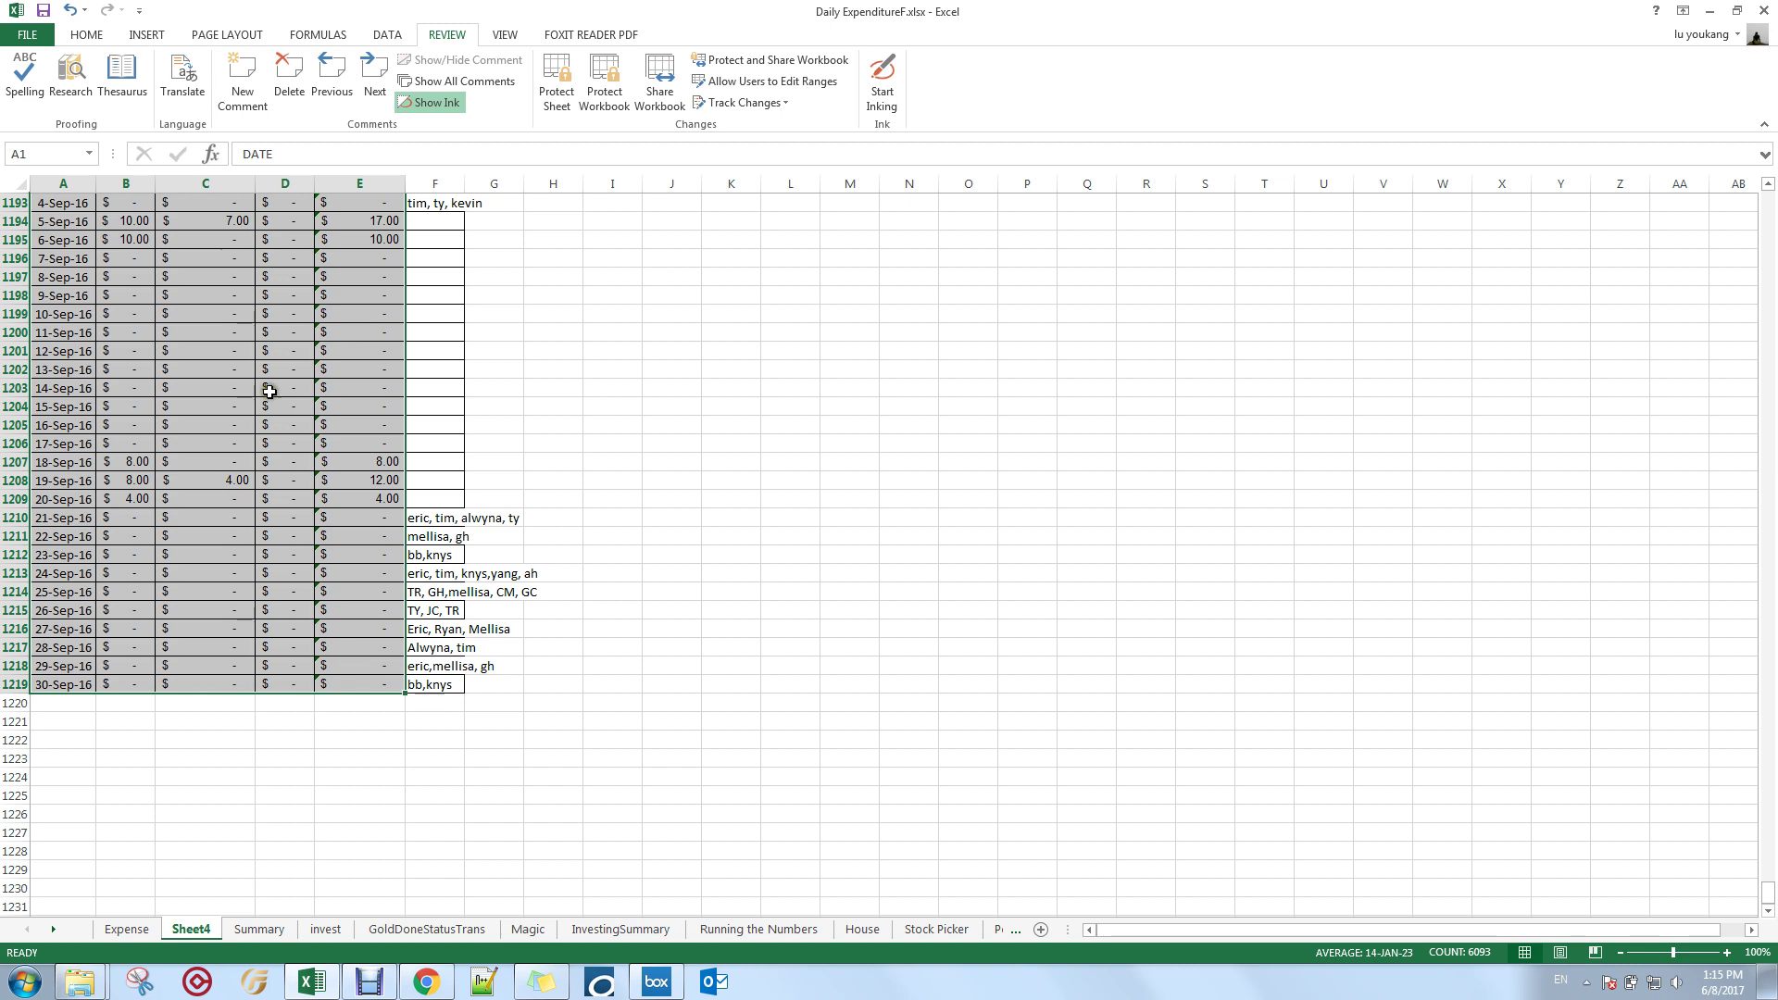
pyautogui.click(146, 37)
pyautogui.click(28, 85)
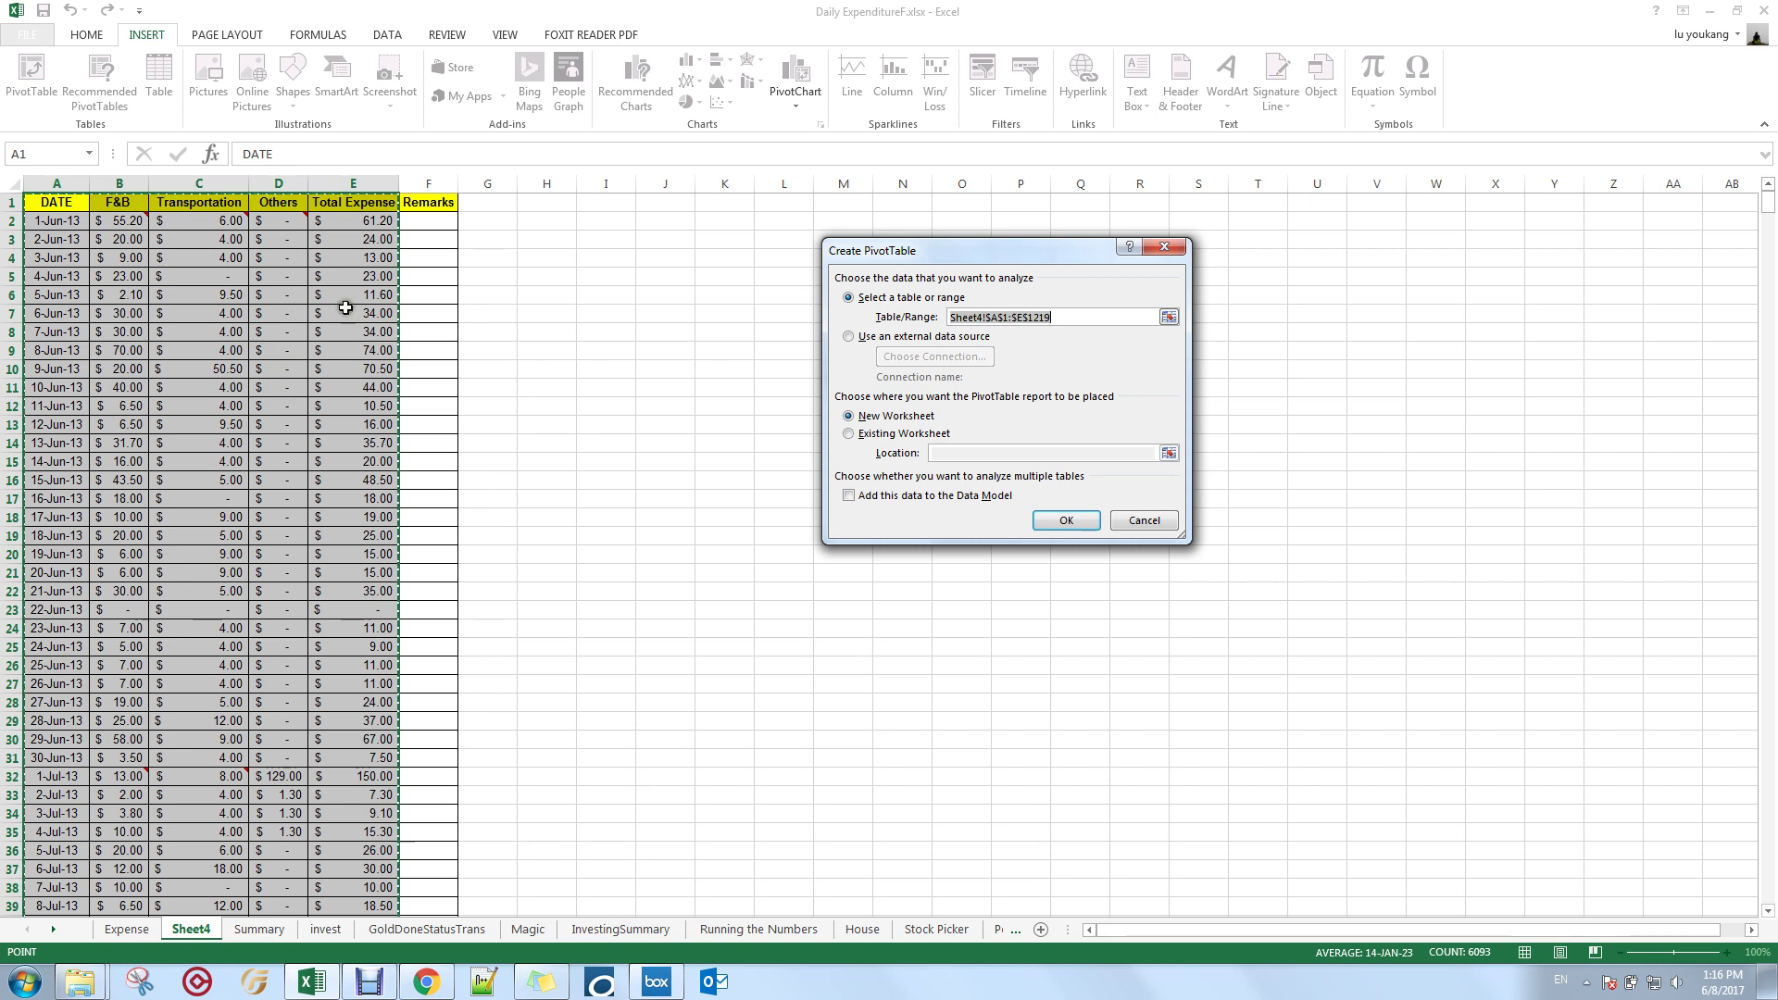
pyautogui.click(849, 435)
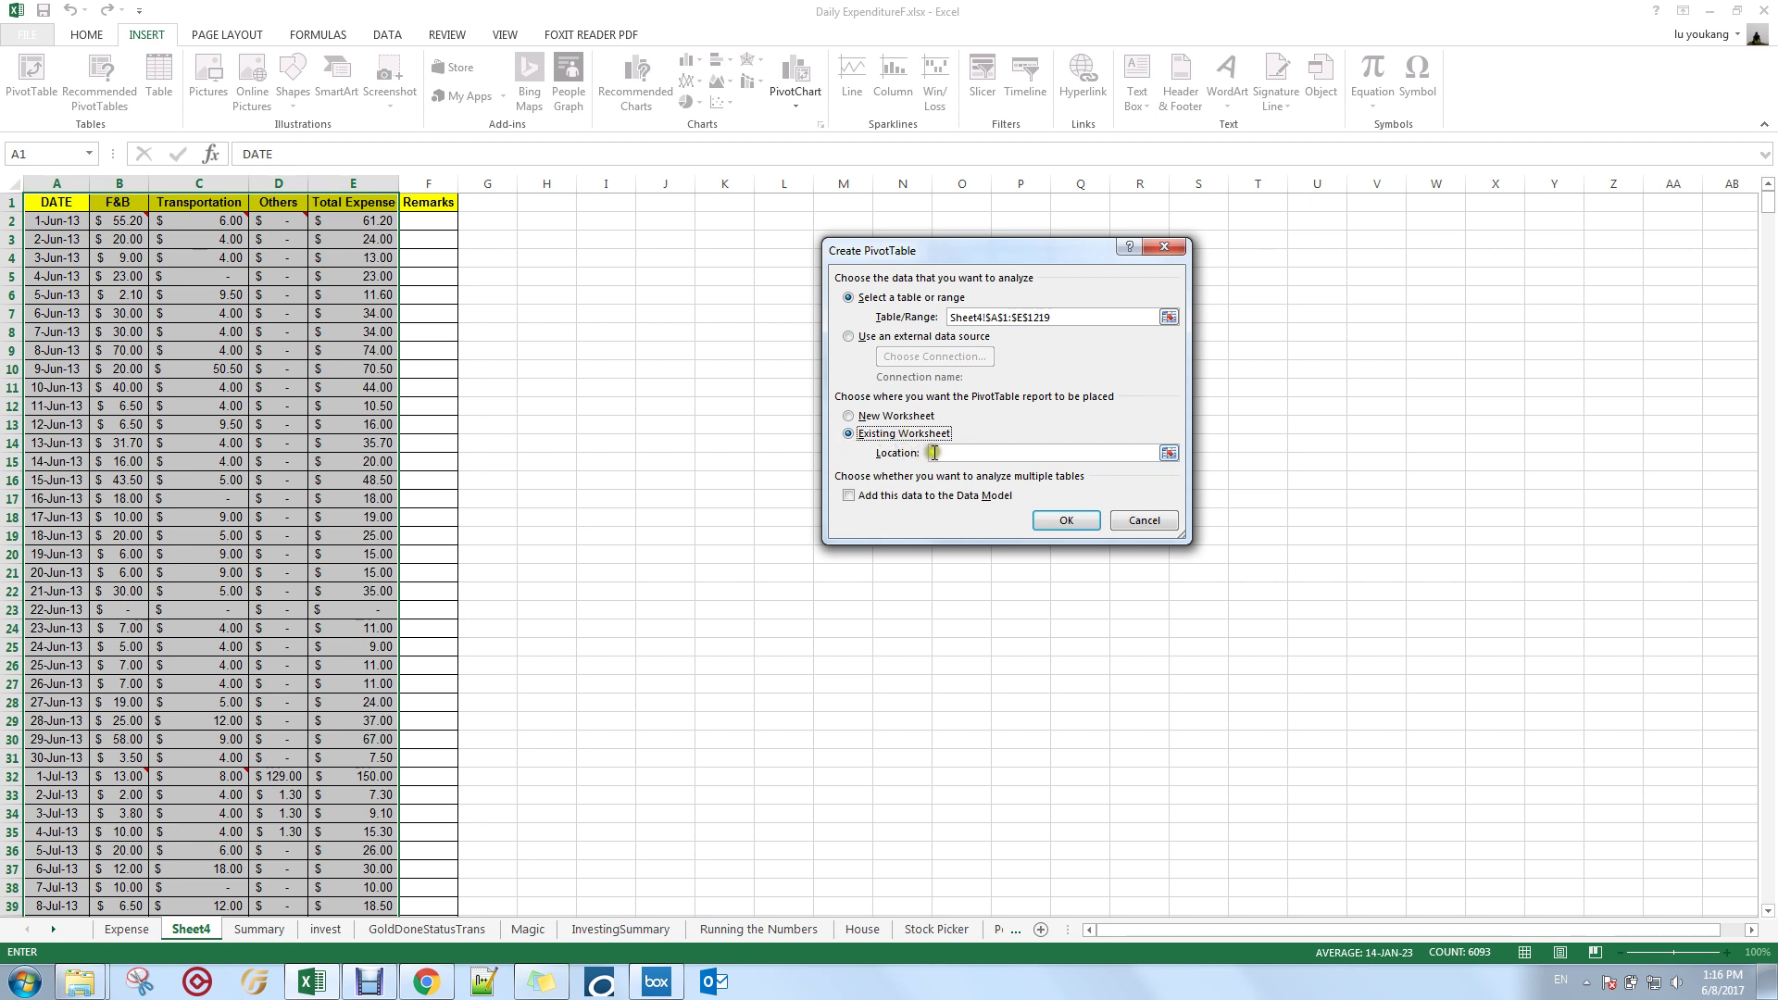
pyautogui.click(542, 219)
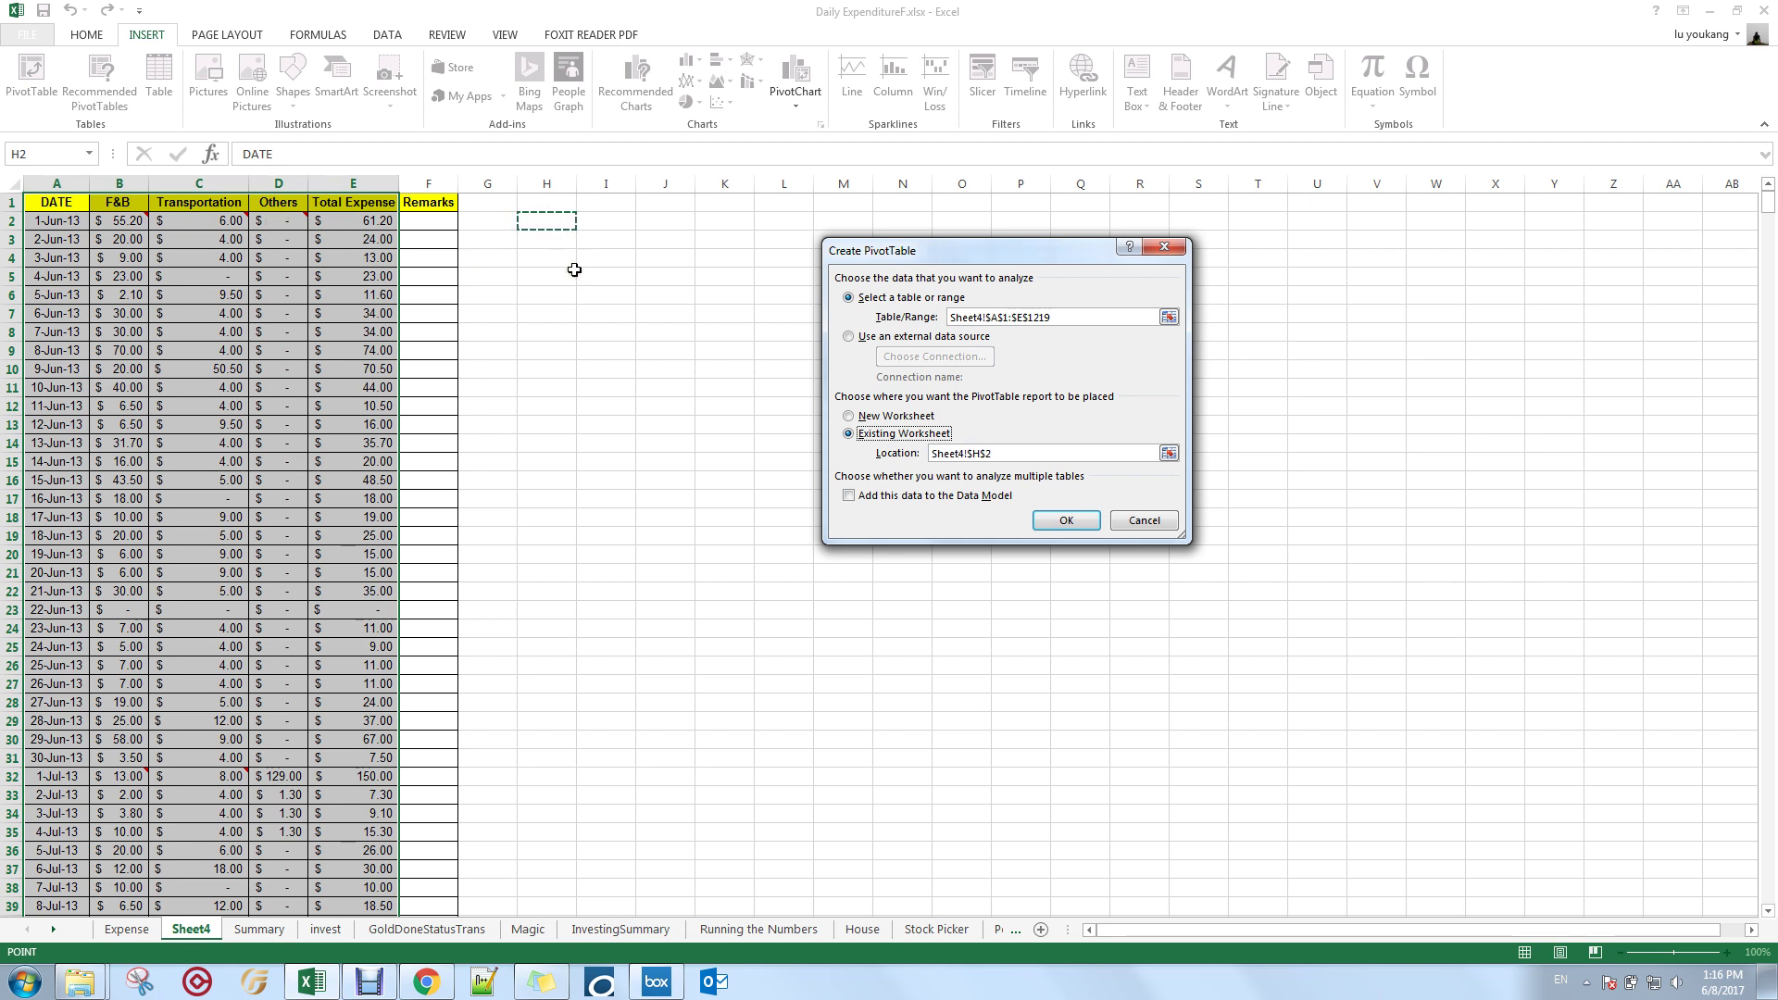
pyautogui.click(1066, 521)
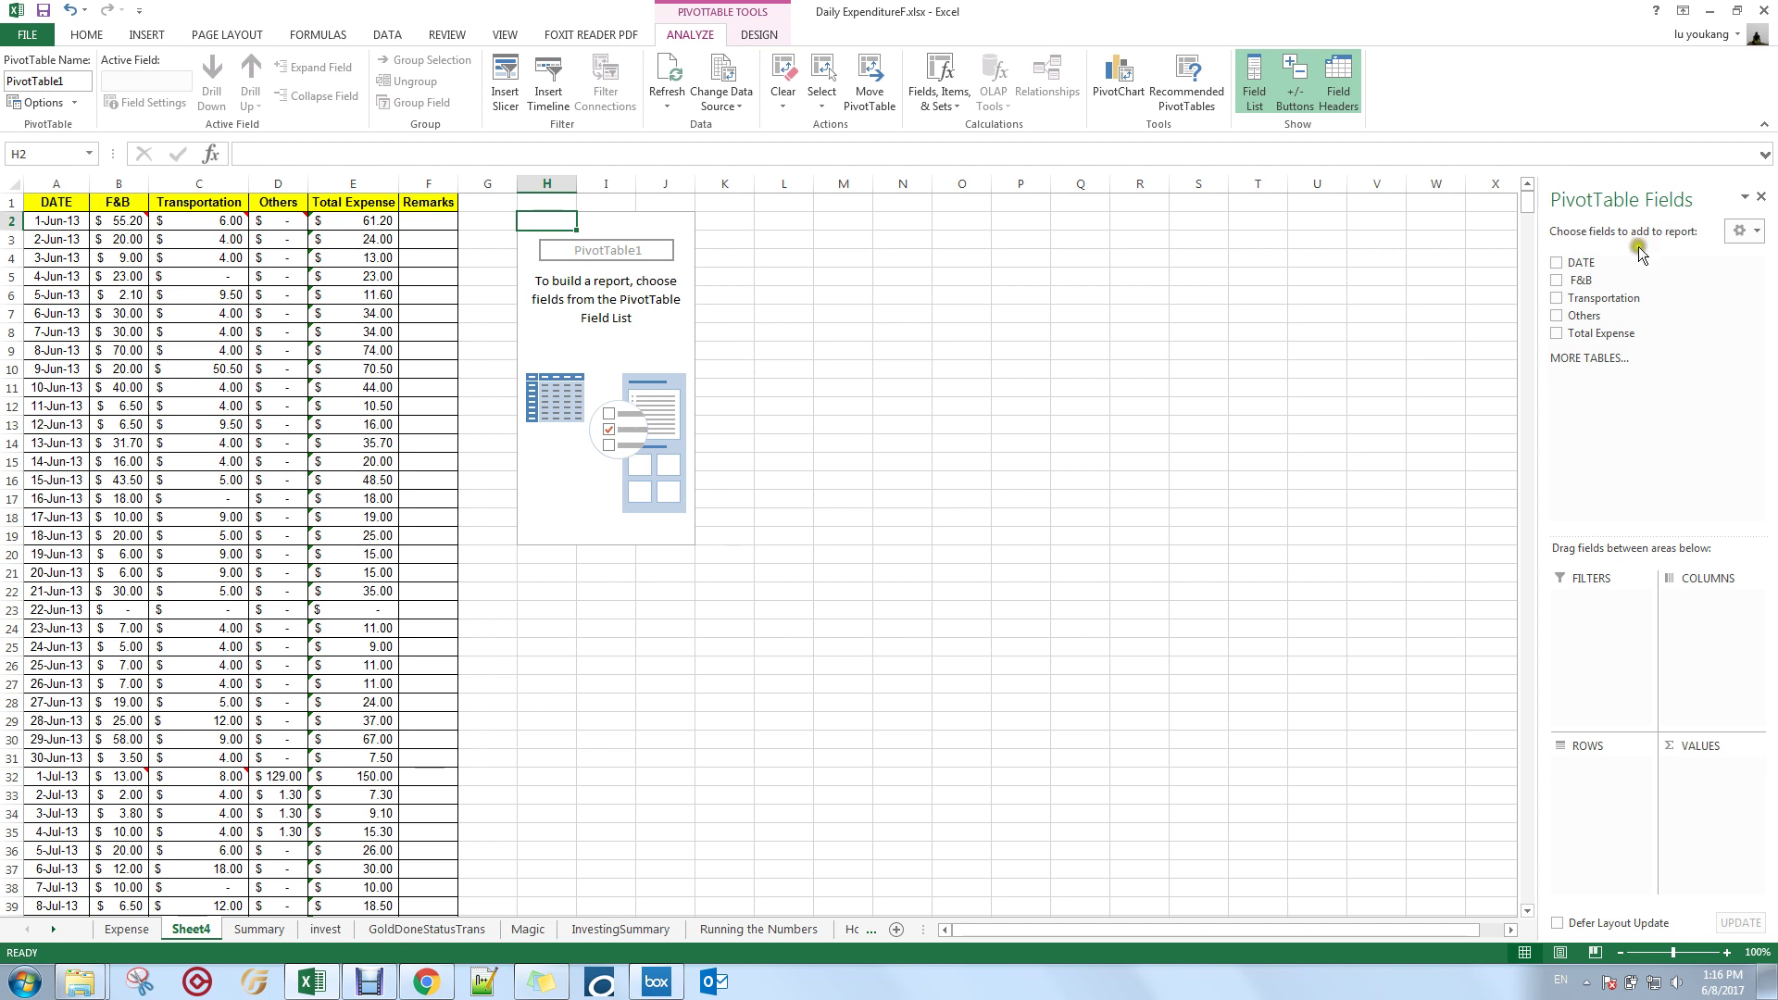
# Set DATE as the PivotTable's row field and the sum of Total Expense as its values.
pyautogui.moveTo(1612, 263); pyautogui.dragTo(1584, 801)
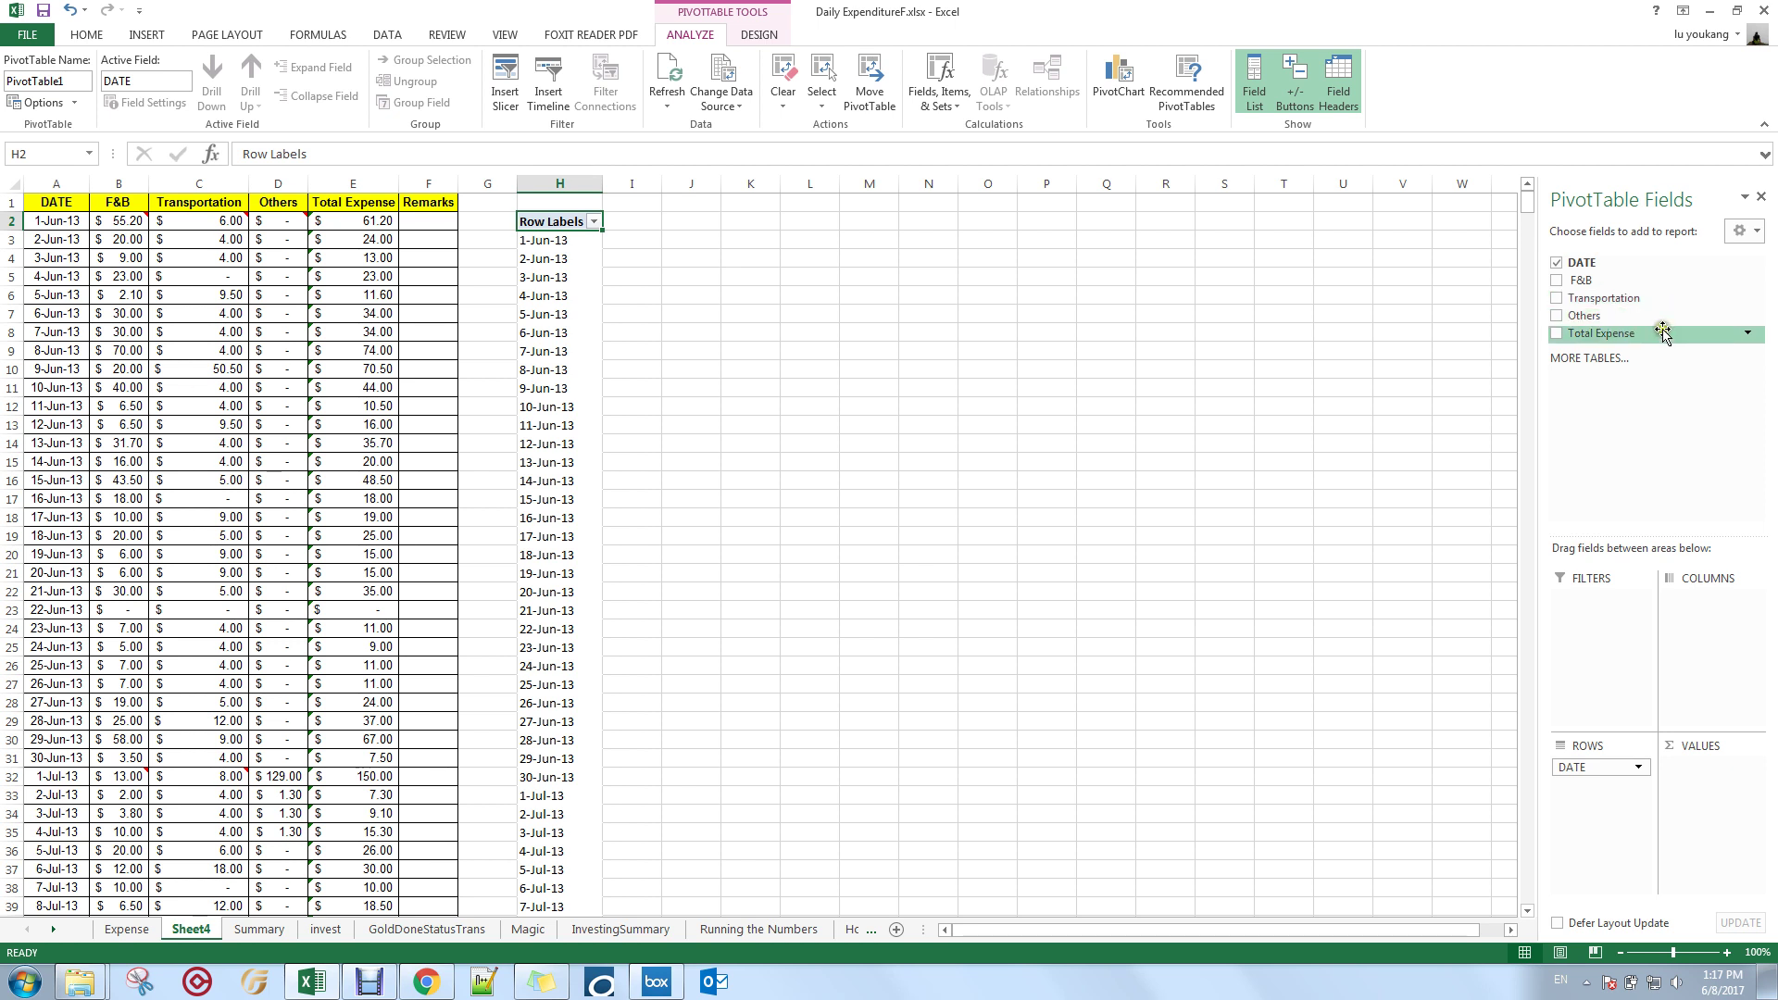
pyautogui.moveTo(1662, 340); pyautogui.dragTo(1709, 785)
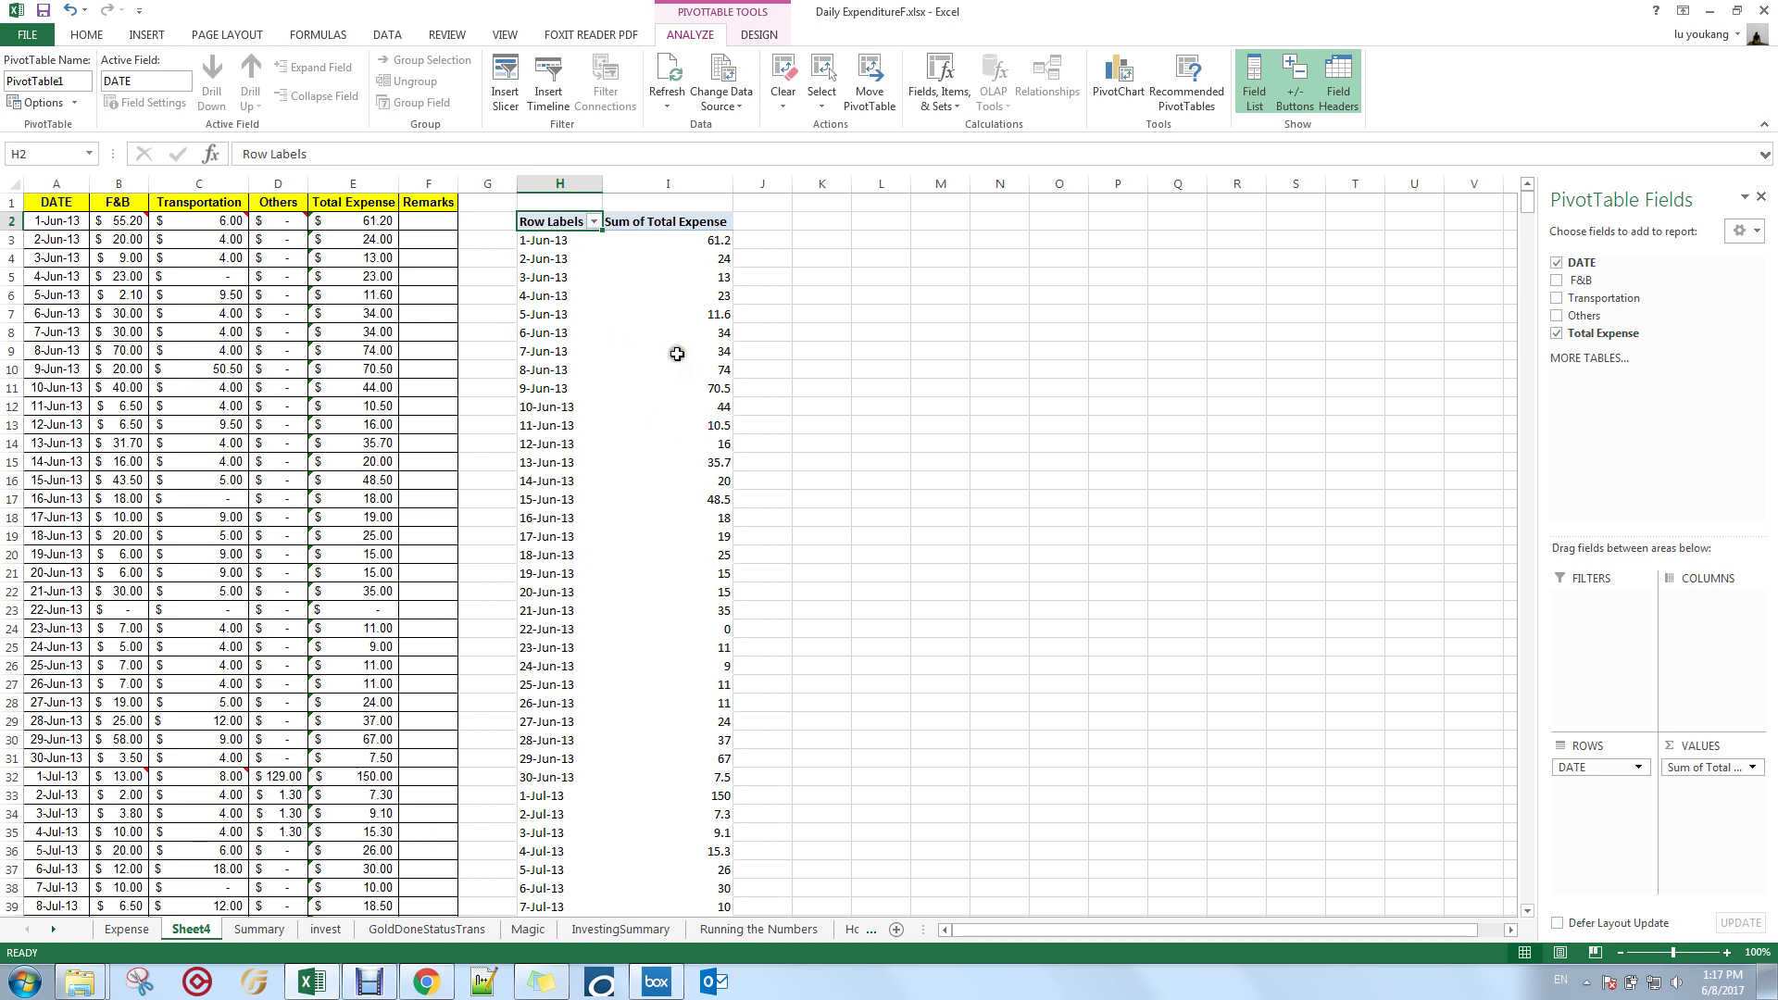
pyautogui.moveTo(677, 354)
pyautogui.click(129, 185)
pyautogui.moveTo(129, 185); pyautogui.dragTo(266, 182)
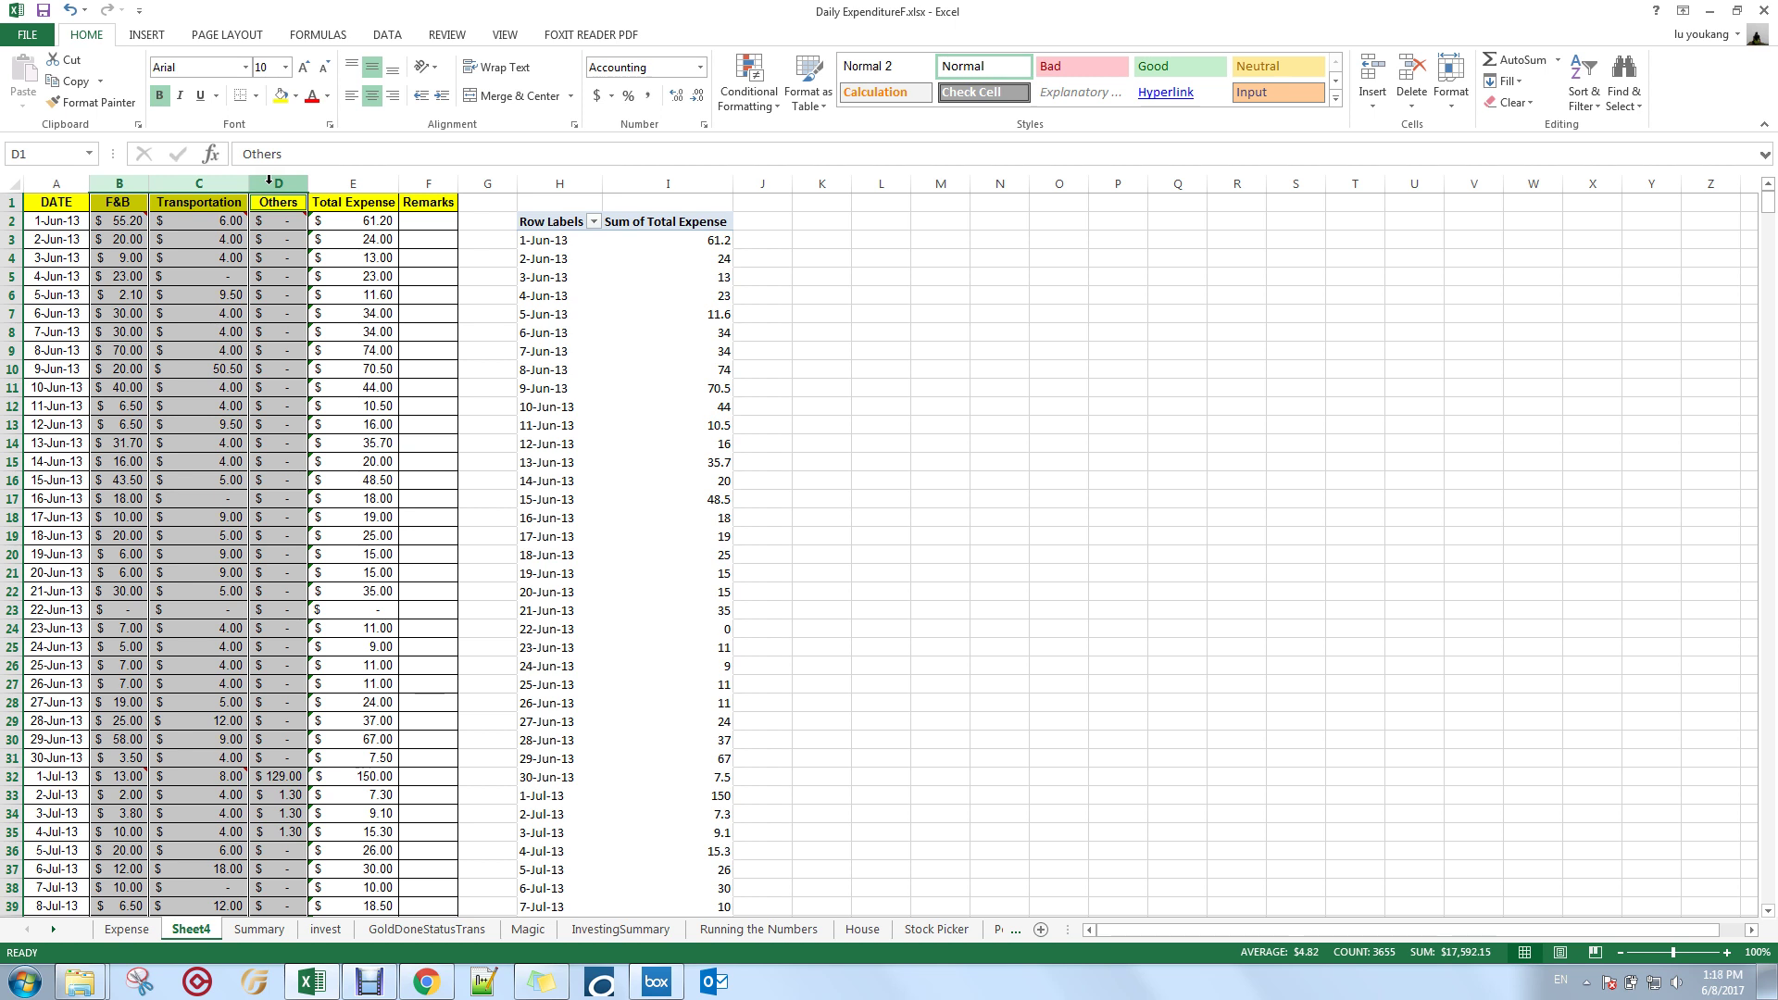
# Group the PivotTable's dates by Months and Years and review the monthly expense sums.
pyautogui.click(553, 244)
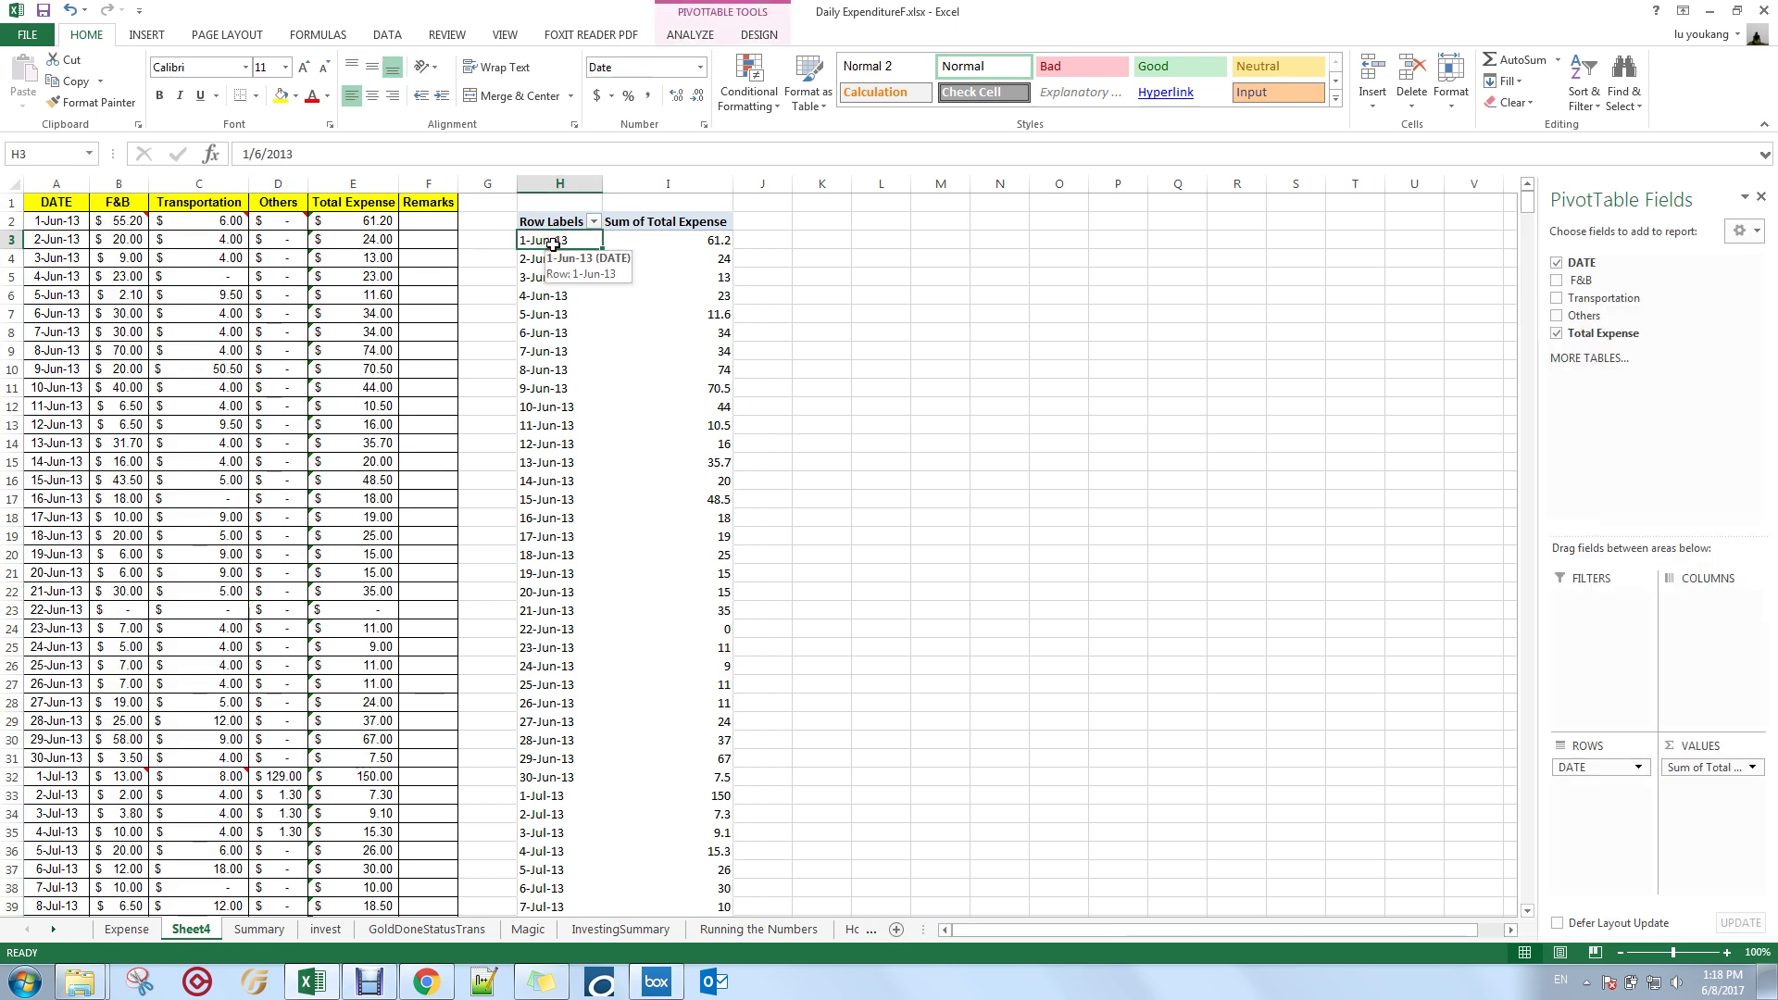
pyautogui.rightClick(553, 243)
pyautogui.click(657, 430)
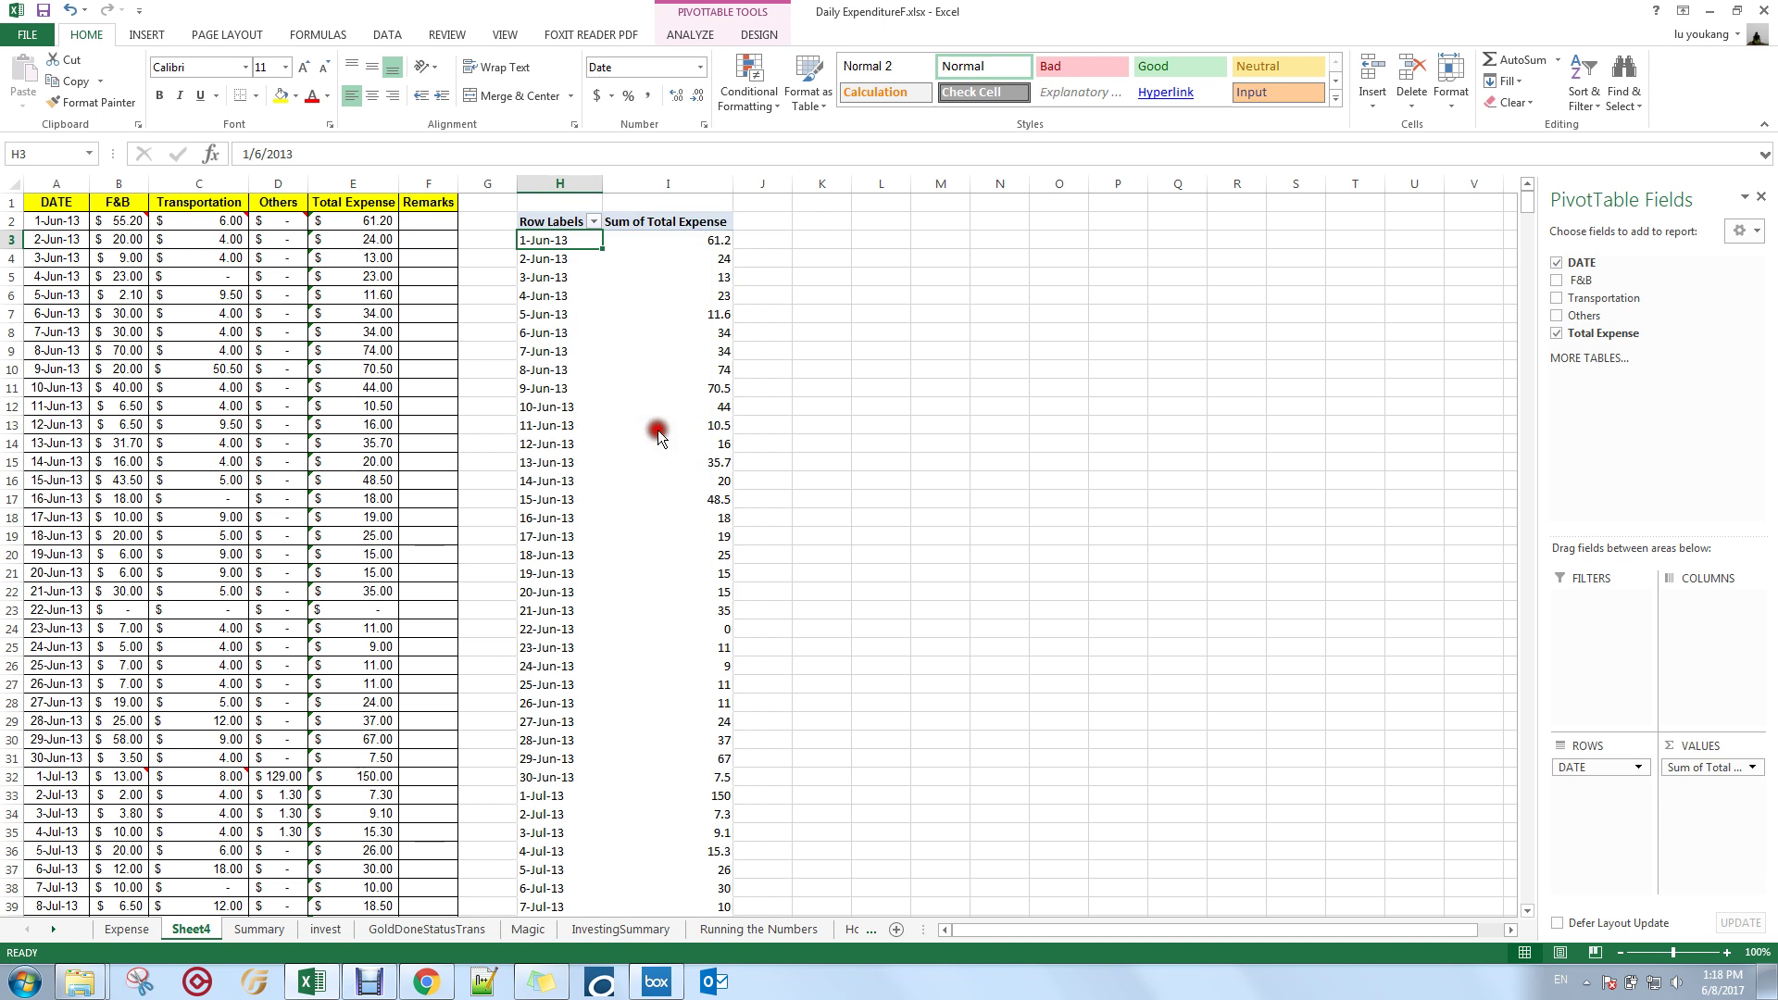
pyautogui.moveTo(658, 306); pyautogui.dragTo(1000, 219)
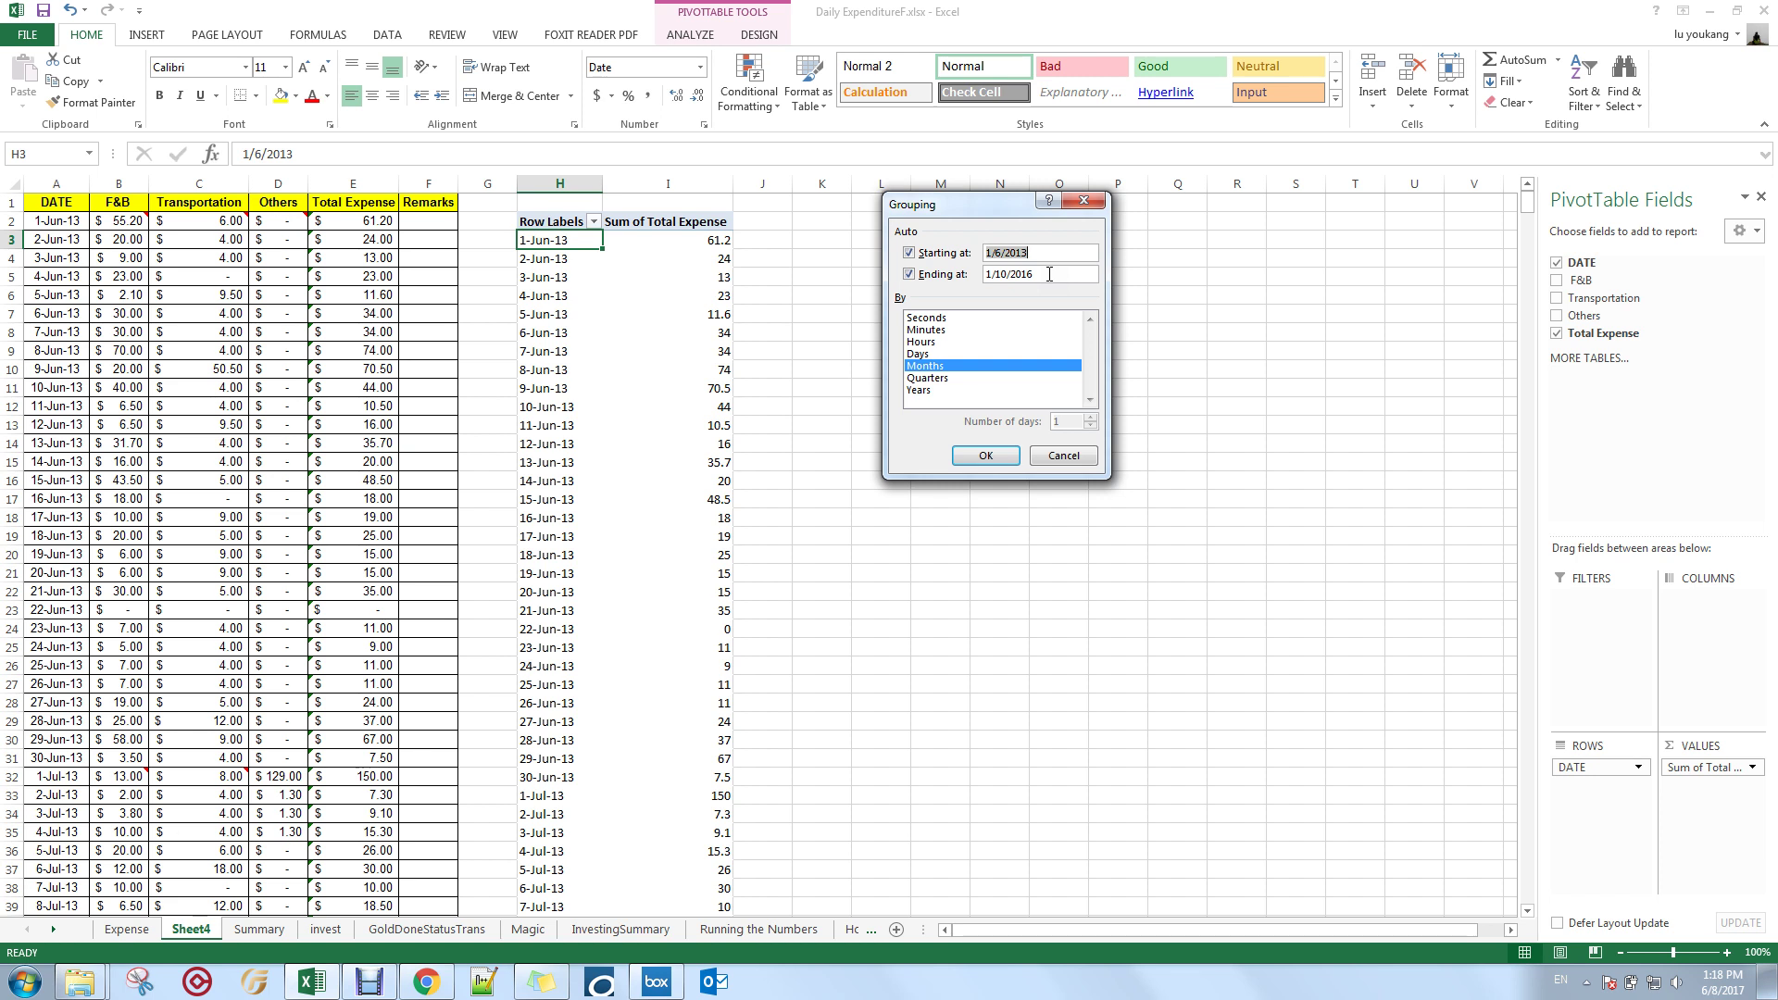
pyautogui.click(930, 389)
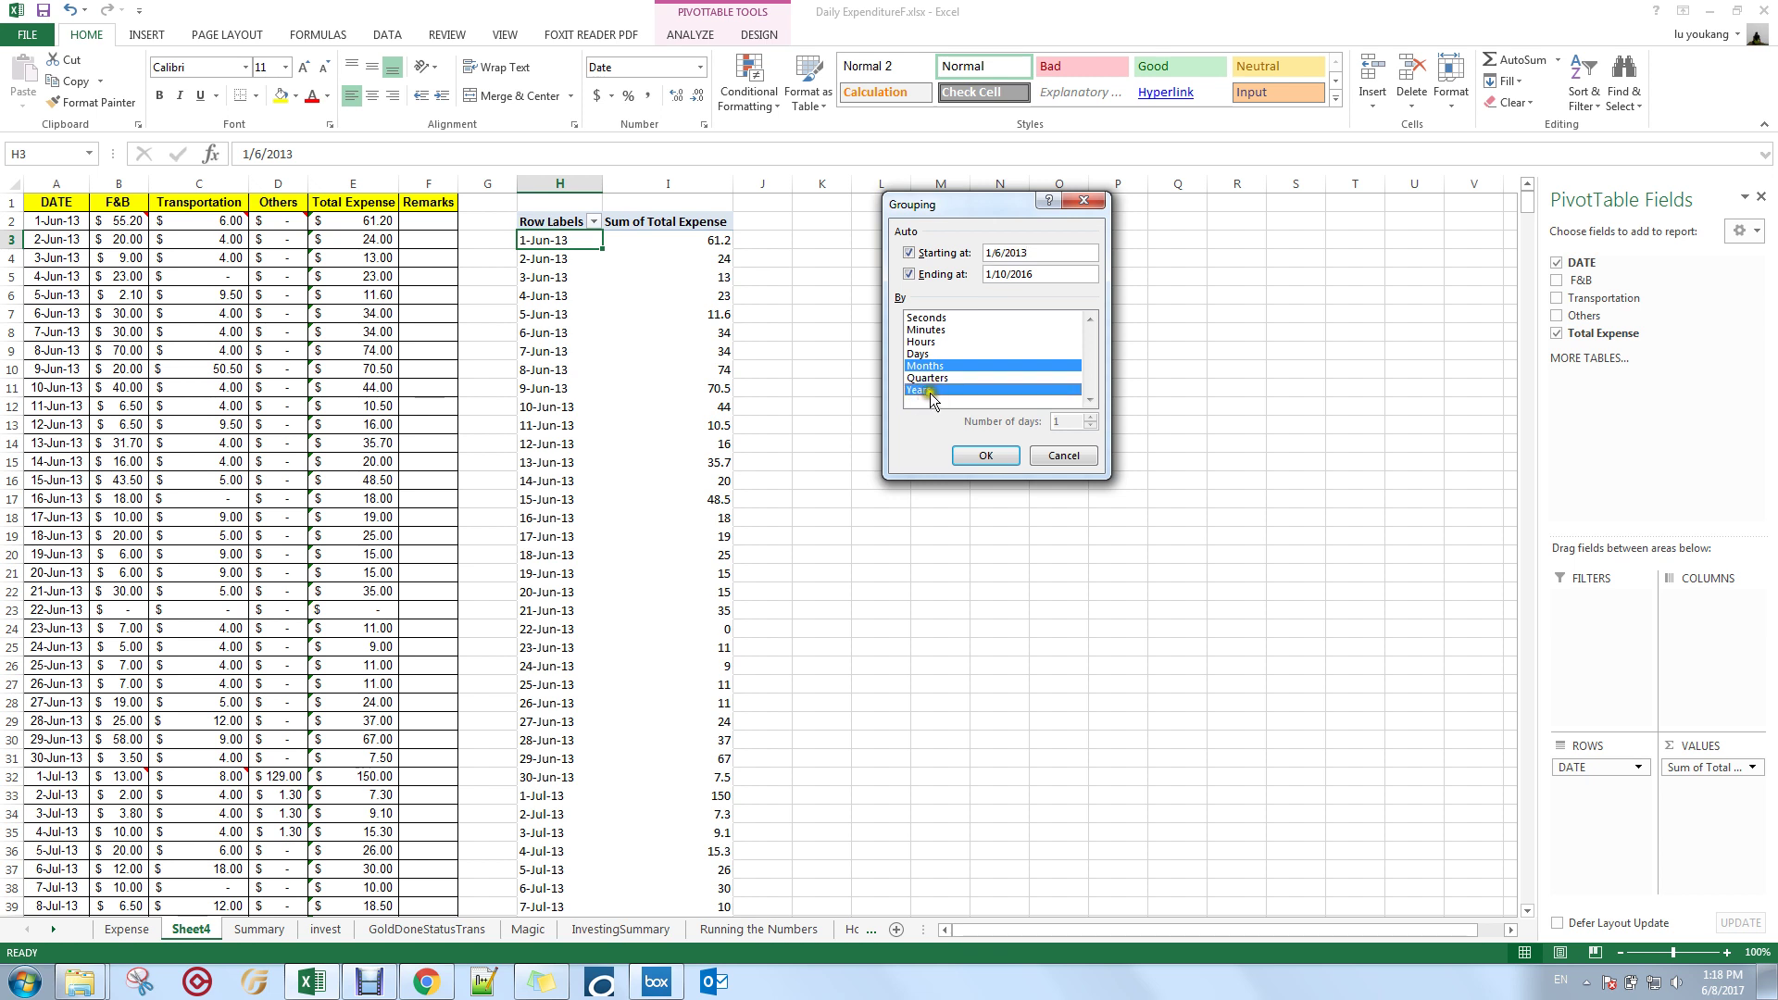
pyautogui.click(978, 454)
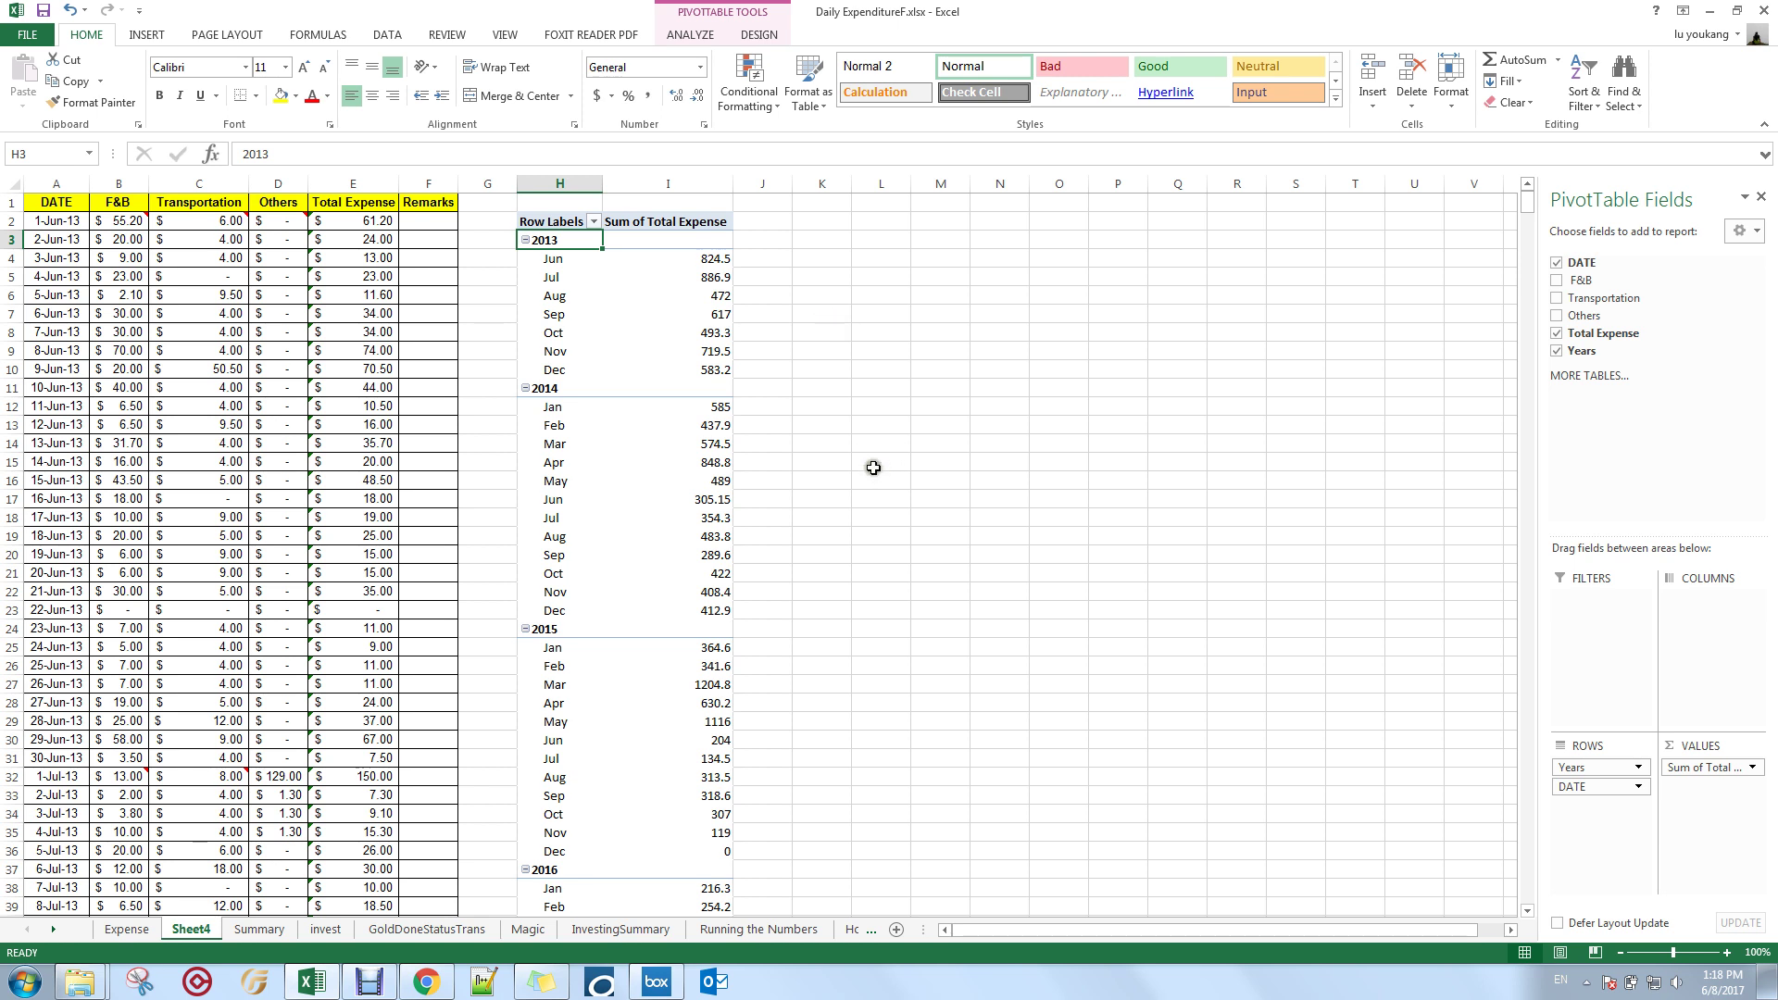
pyautogui.scroll(-5, 842, 463)
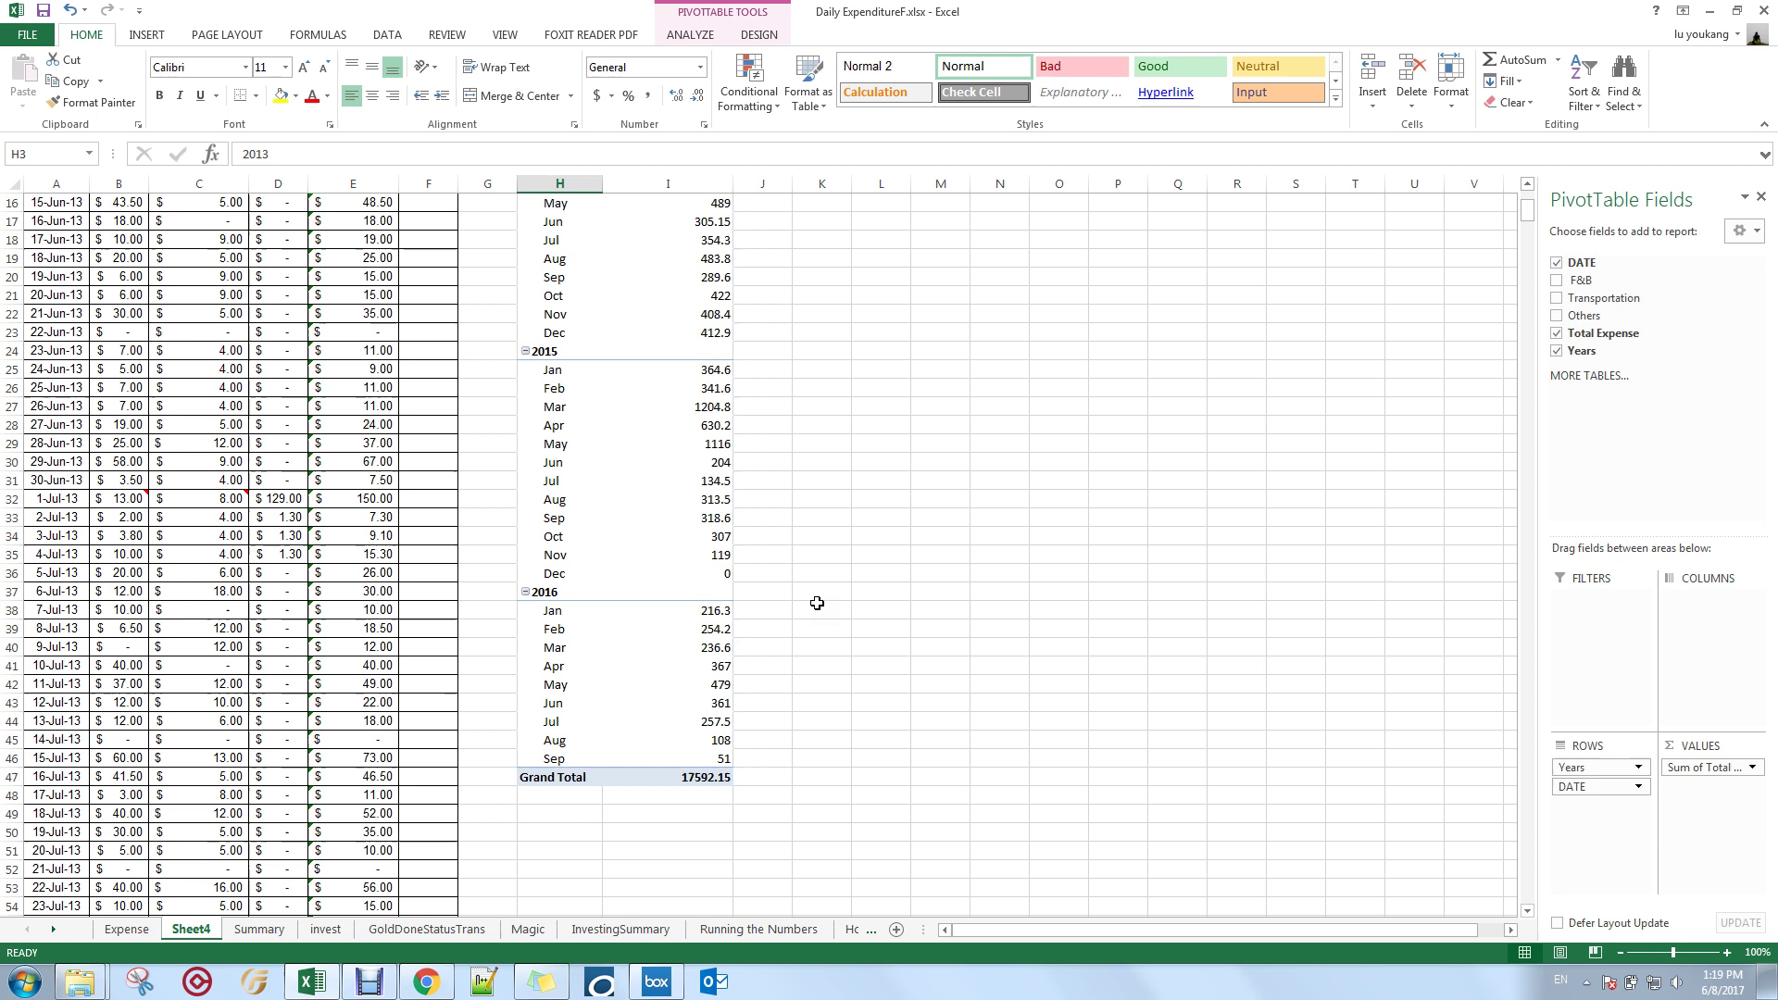
pyautogui.scroll(5, 814, 604)
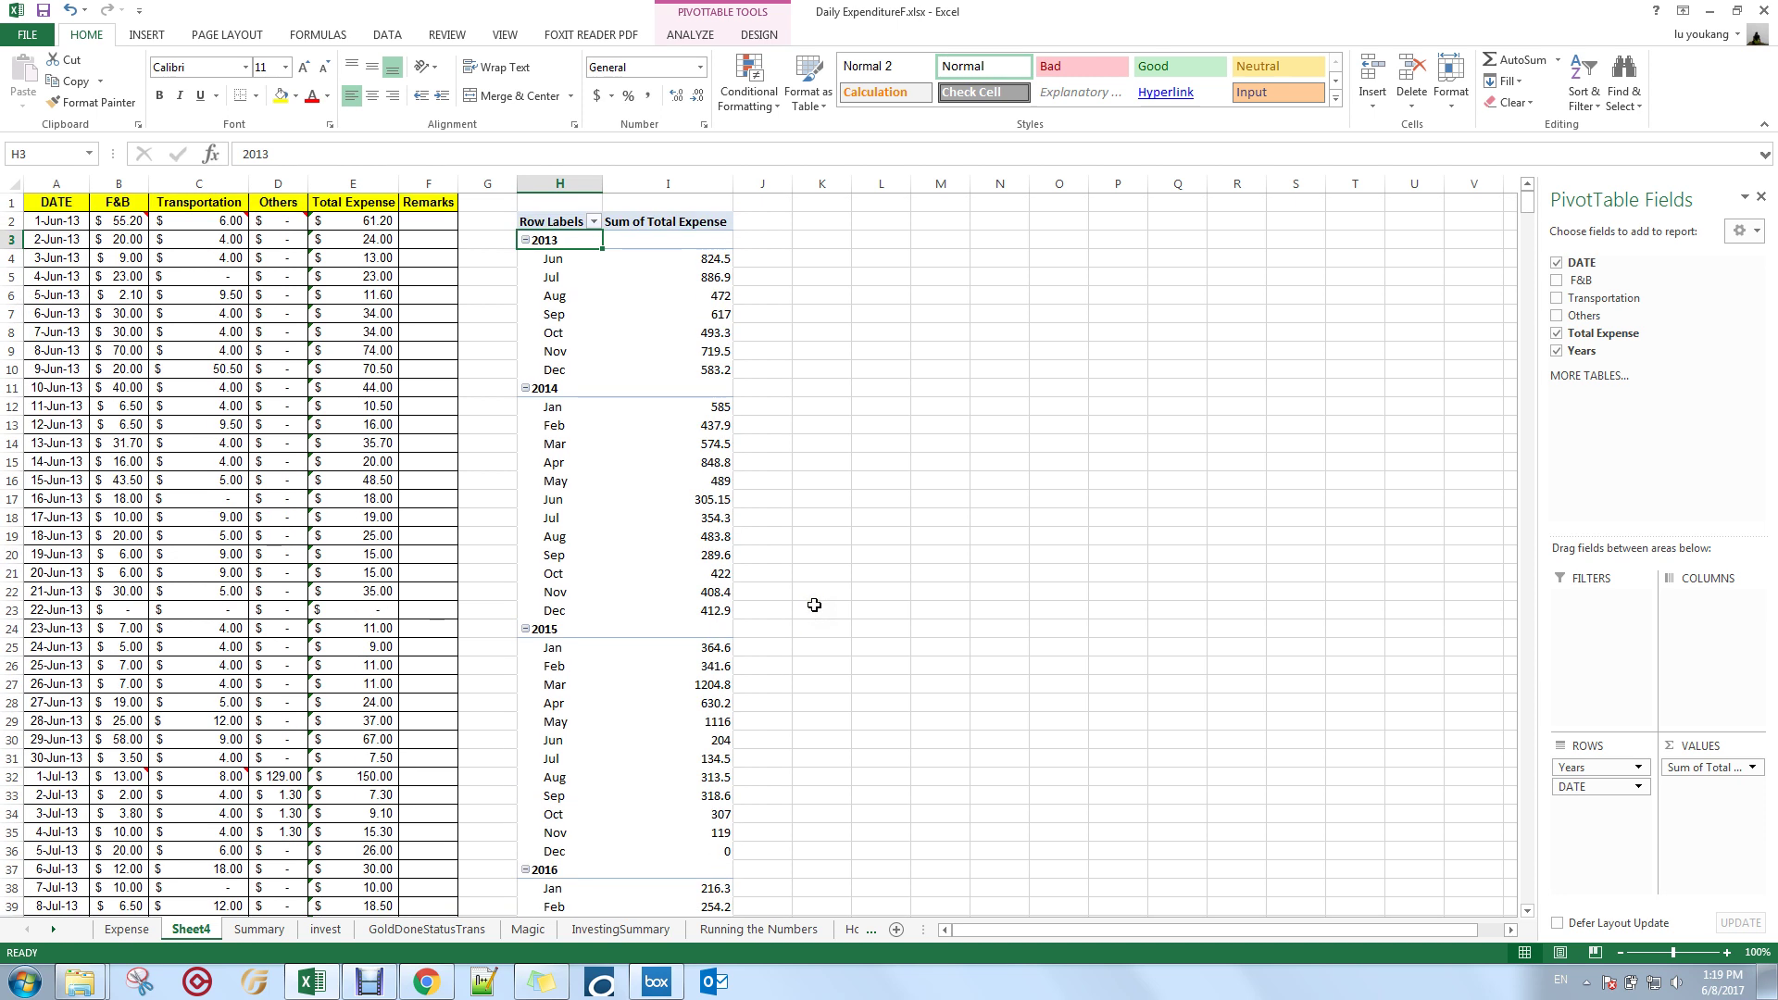
# Regroup the PivotTable's dates by Years only, removing the Months grouping.
pyautogui.click(565, 258)
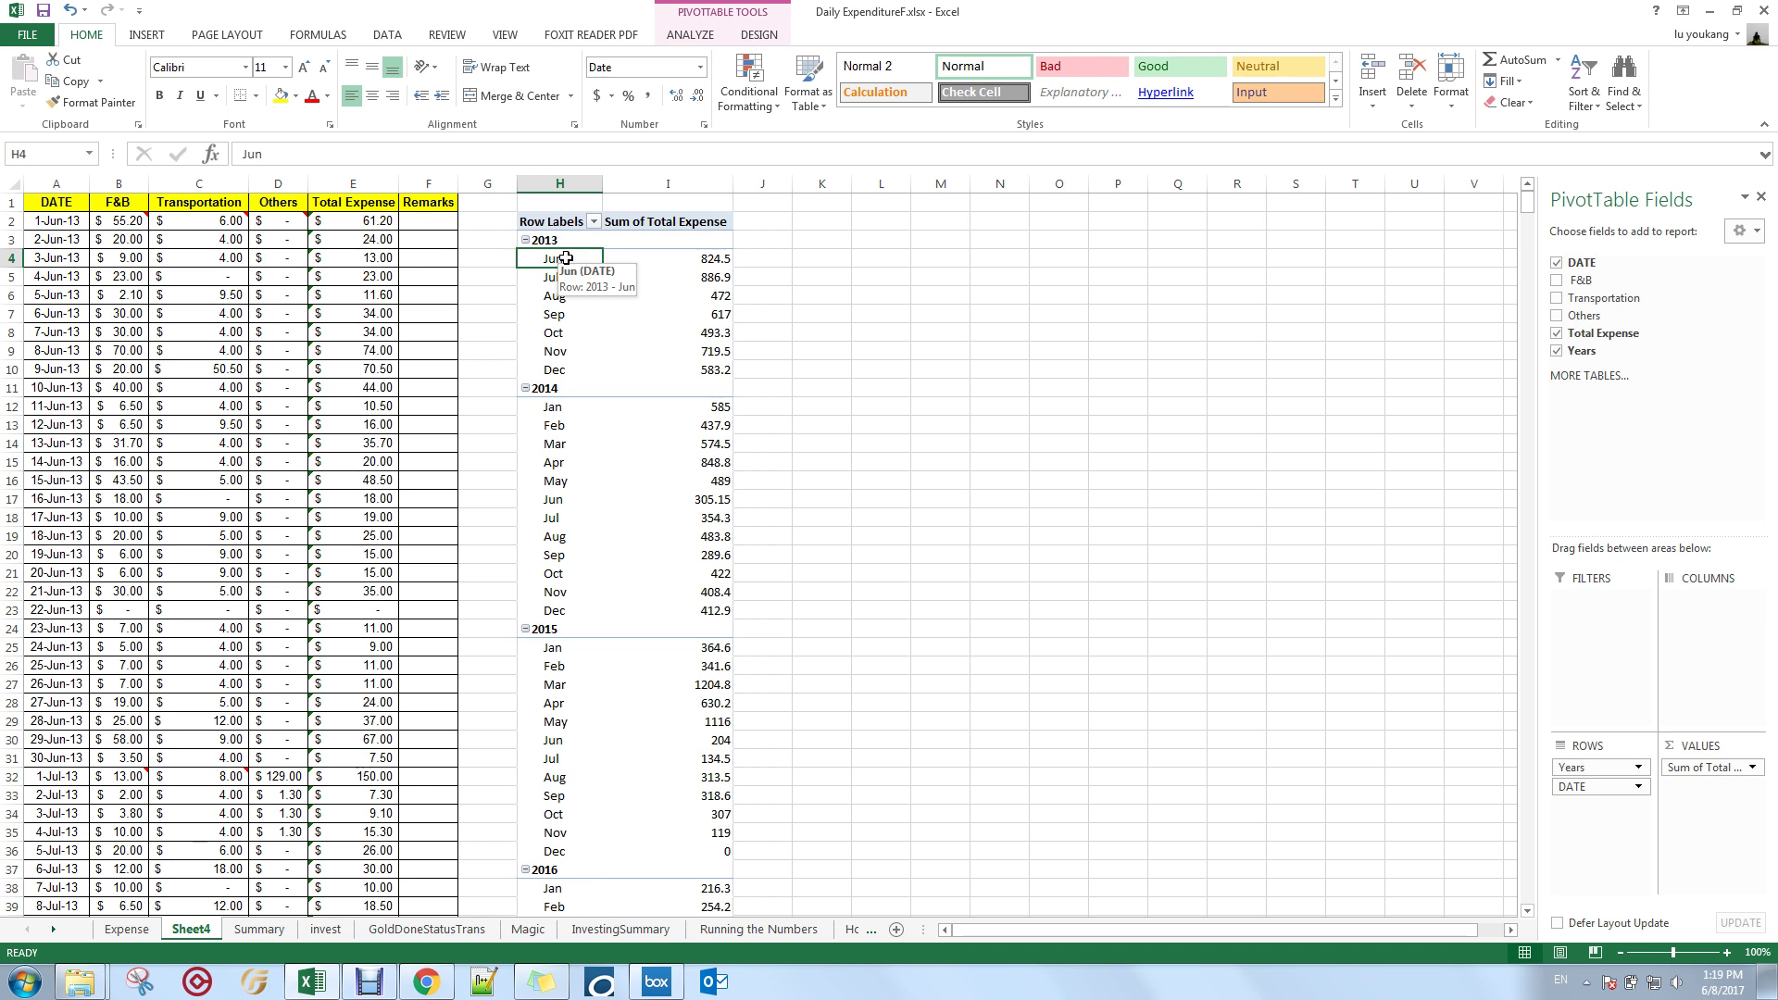
pyautogui.rightClick(565, 259)
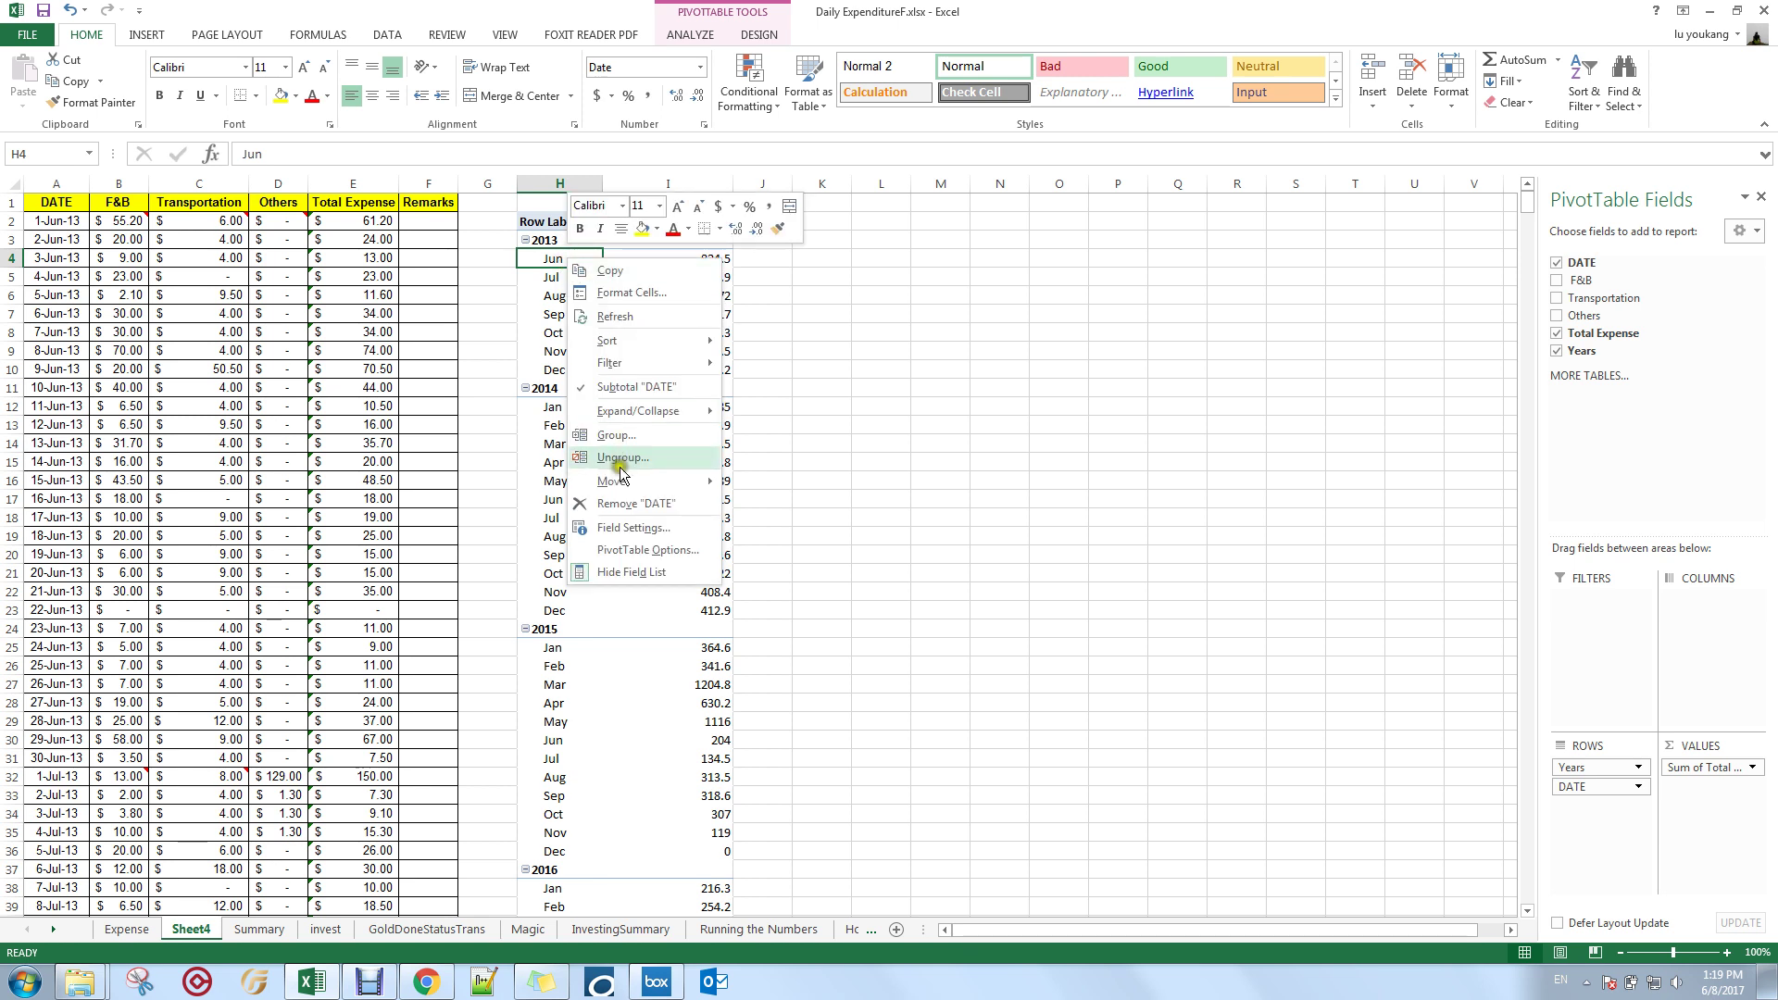
pyautogui.click(629, 434)
pyautogui.click(586, 451)
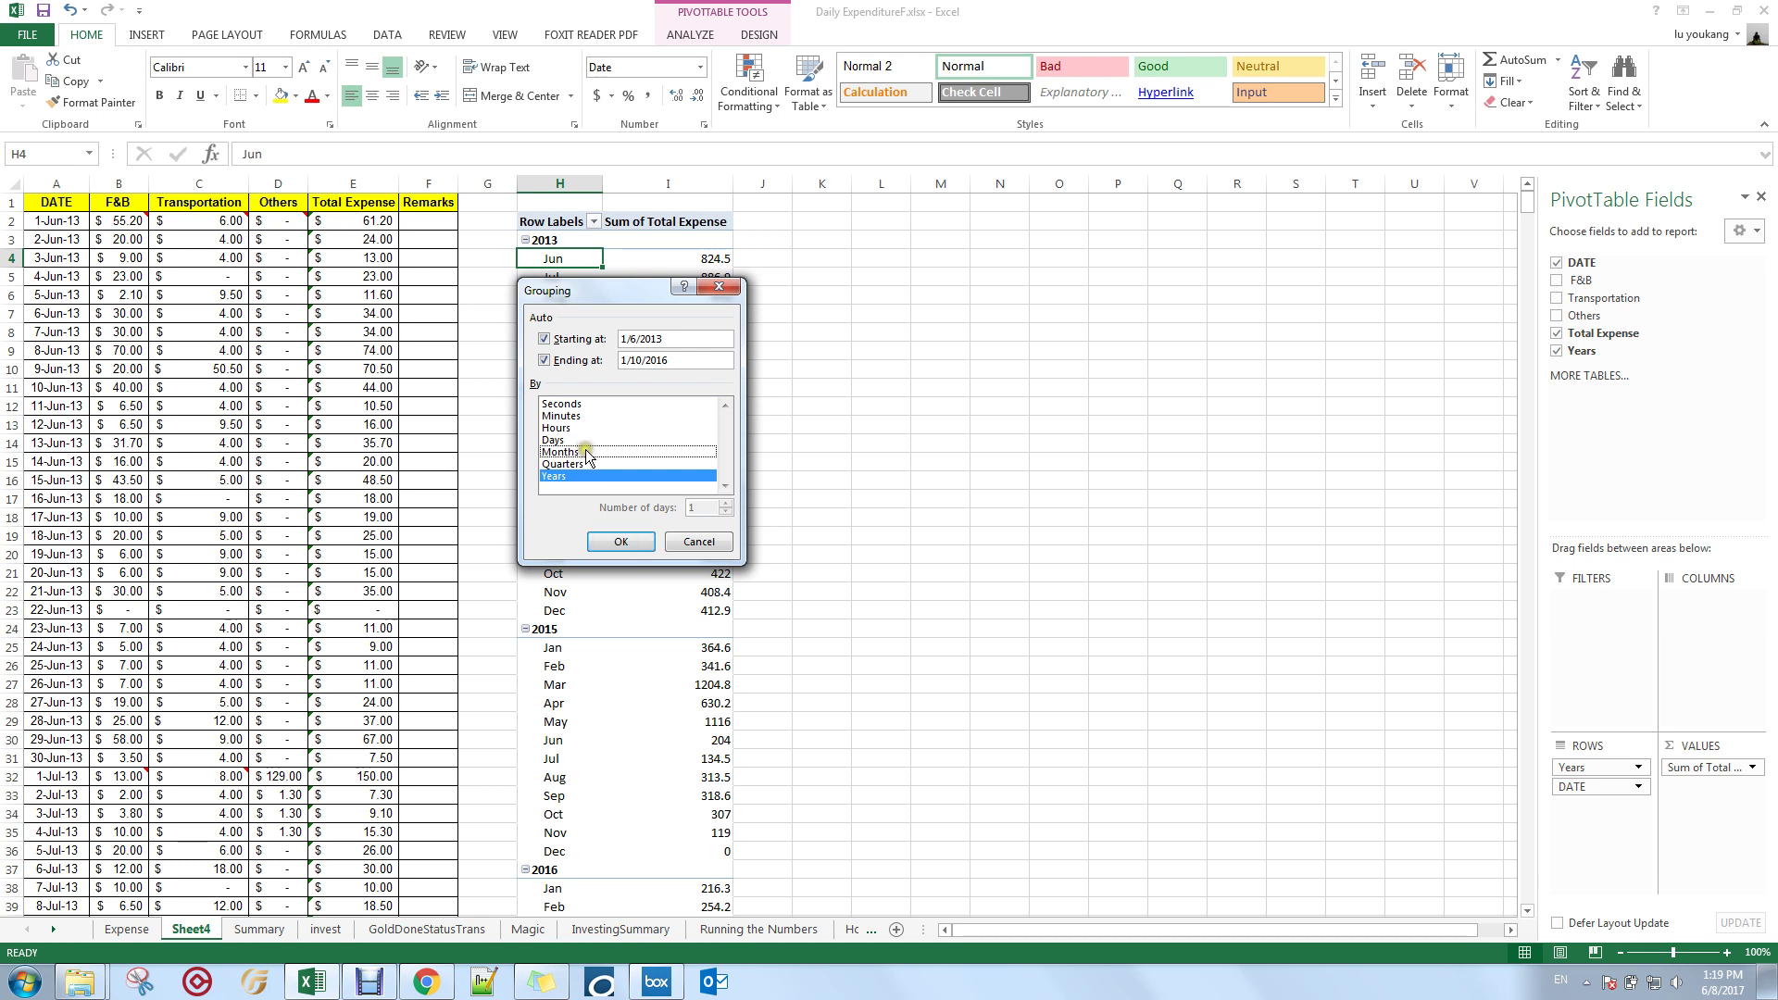
pyautogui.click(618, 539)
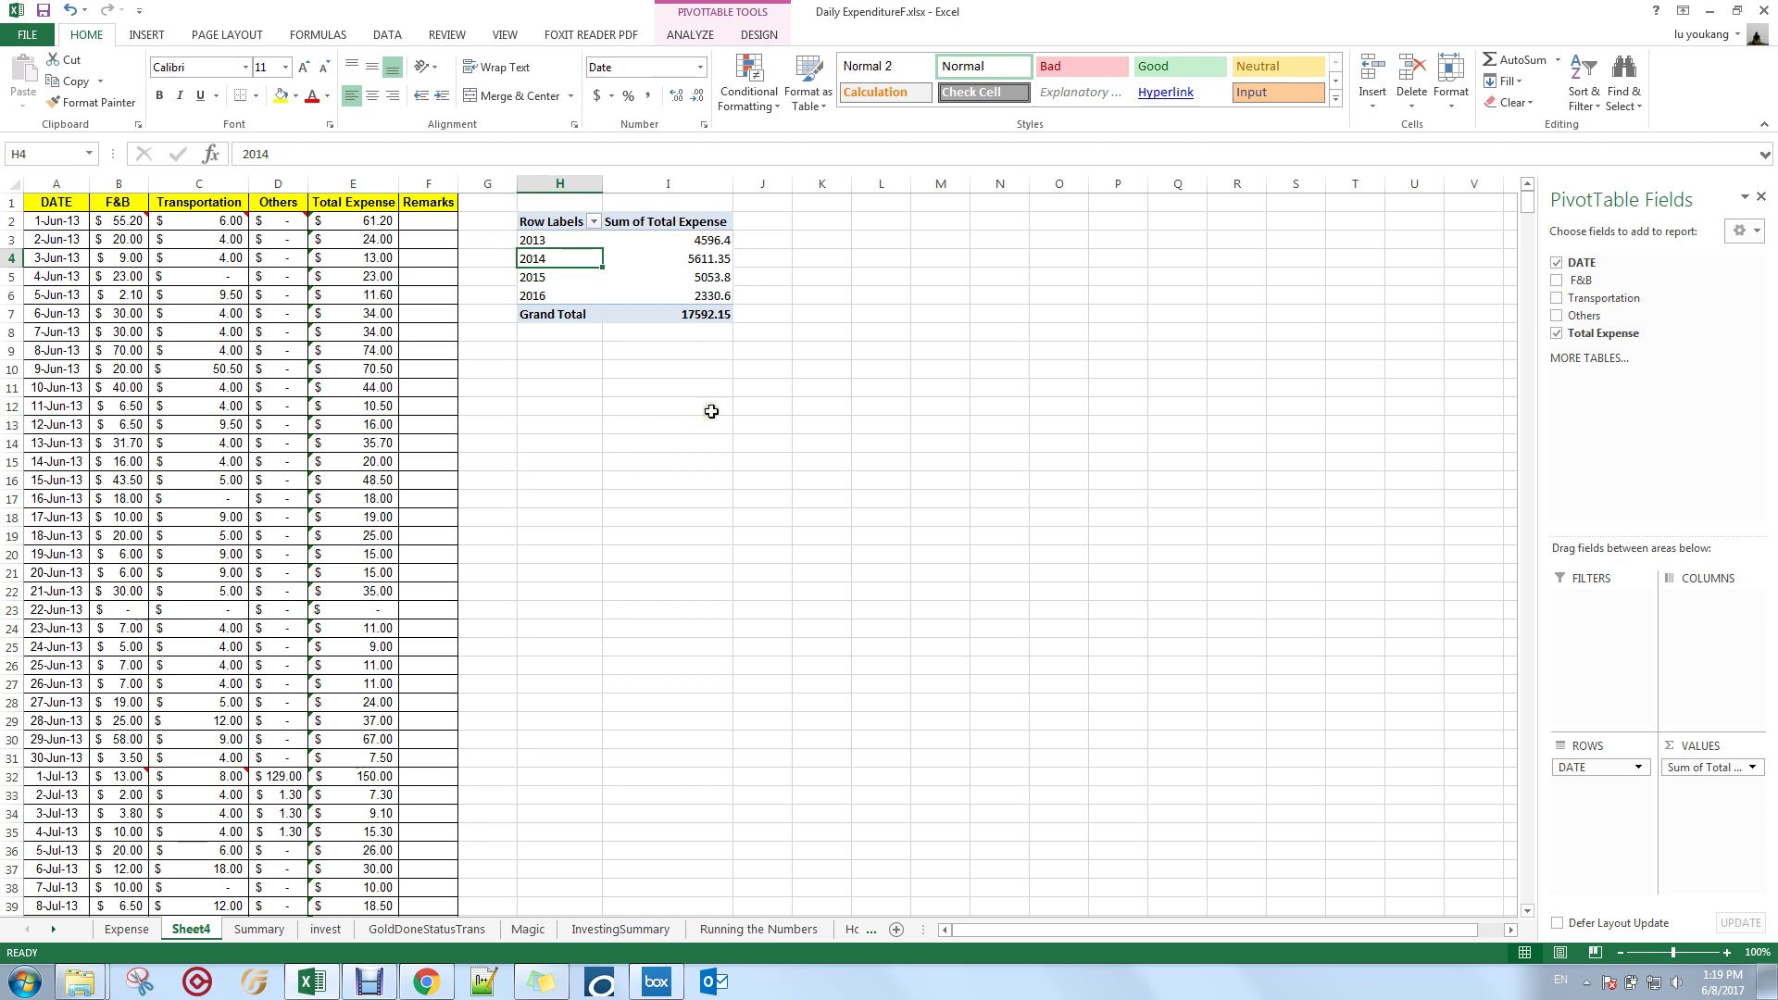
# Insert a clustered column PivotChart of the yearly Total Expense sums in H3:I6 and compare its yearly bars.
pyautogui.click(547, 241)
pyautogui.moveTo(547, 241); pyautogui.dragTo(698, 294)
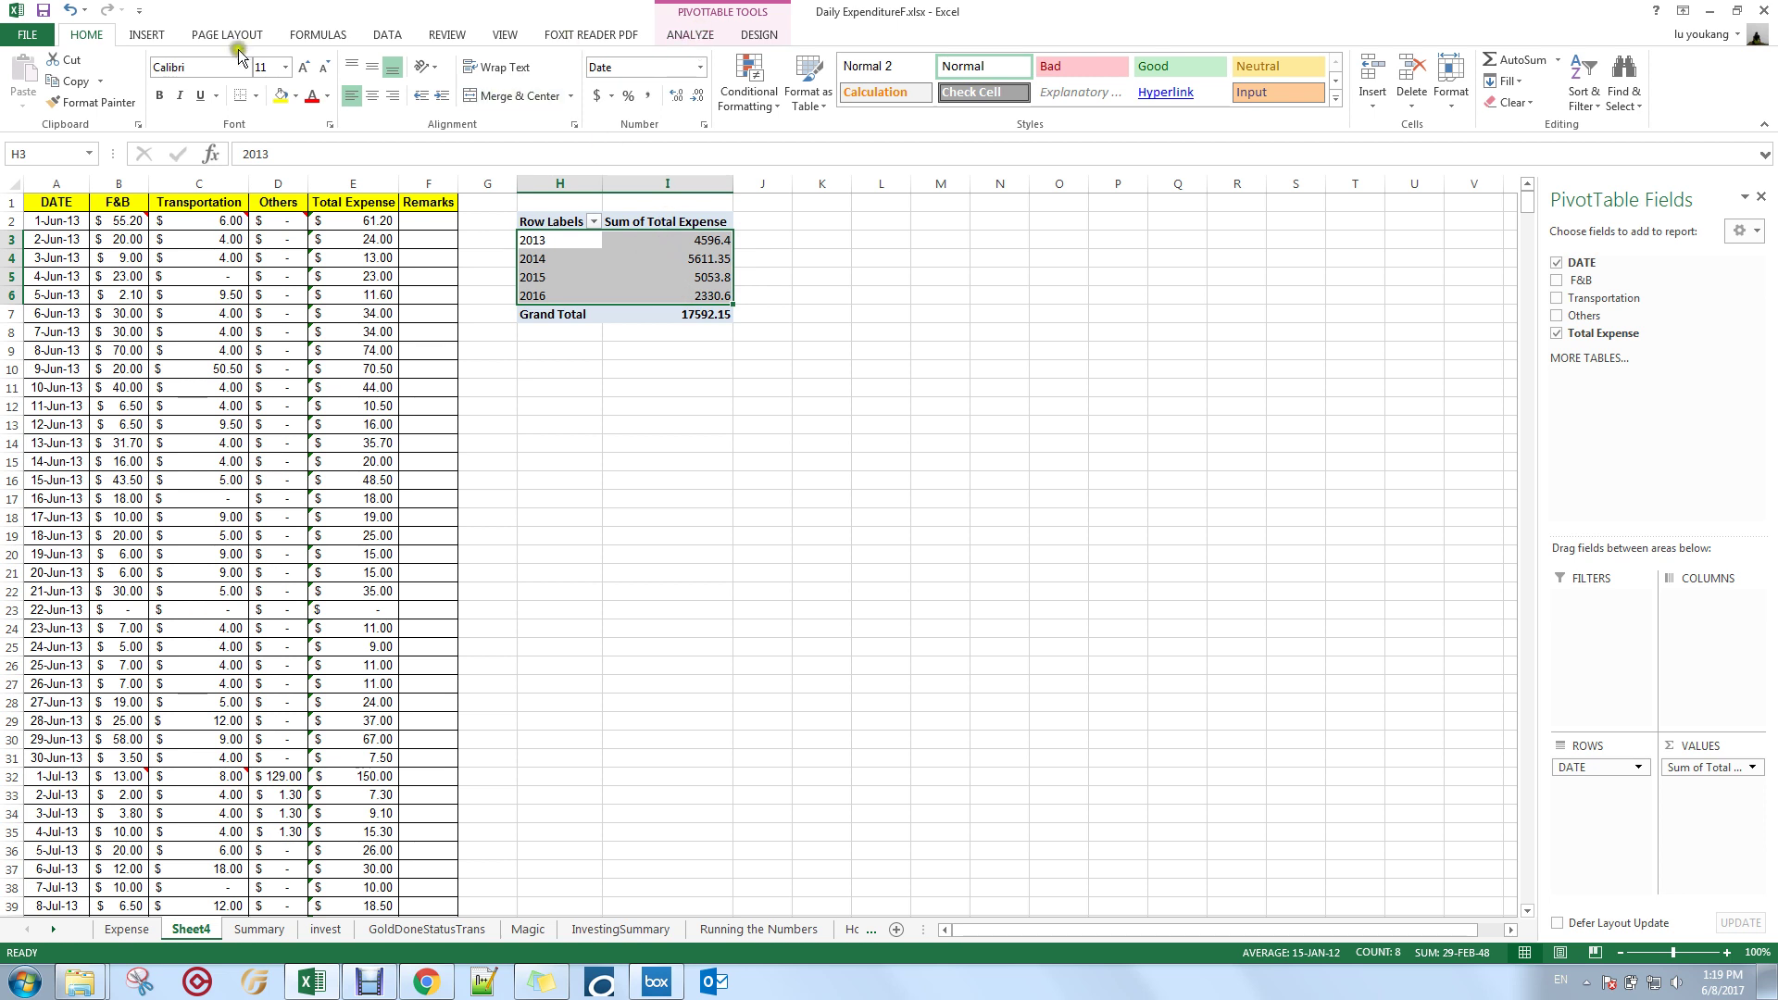
pyautogui.click(146, 37)
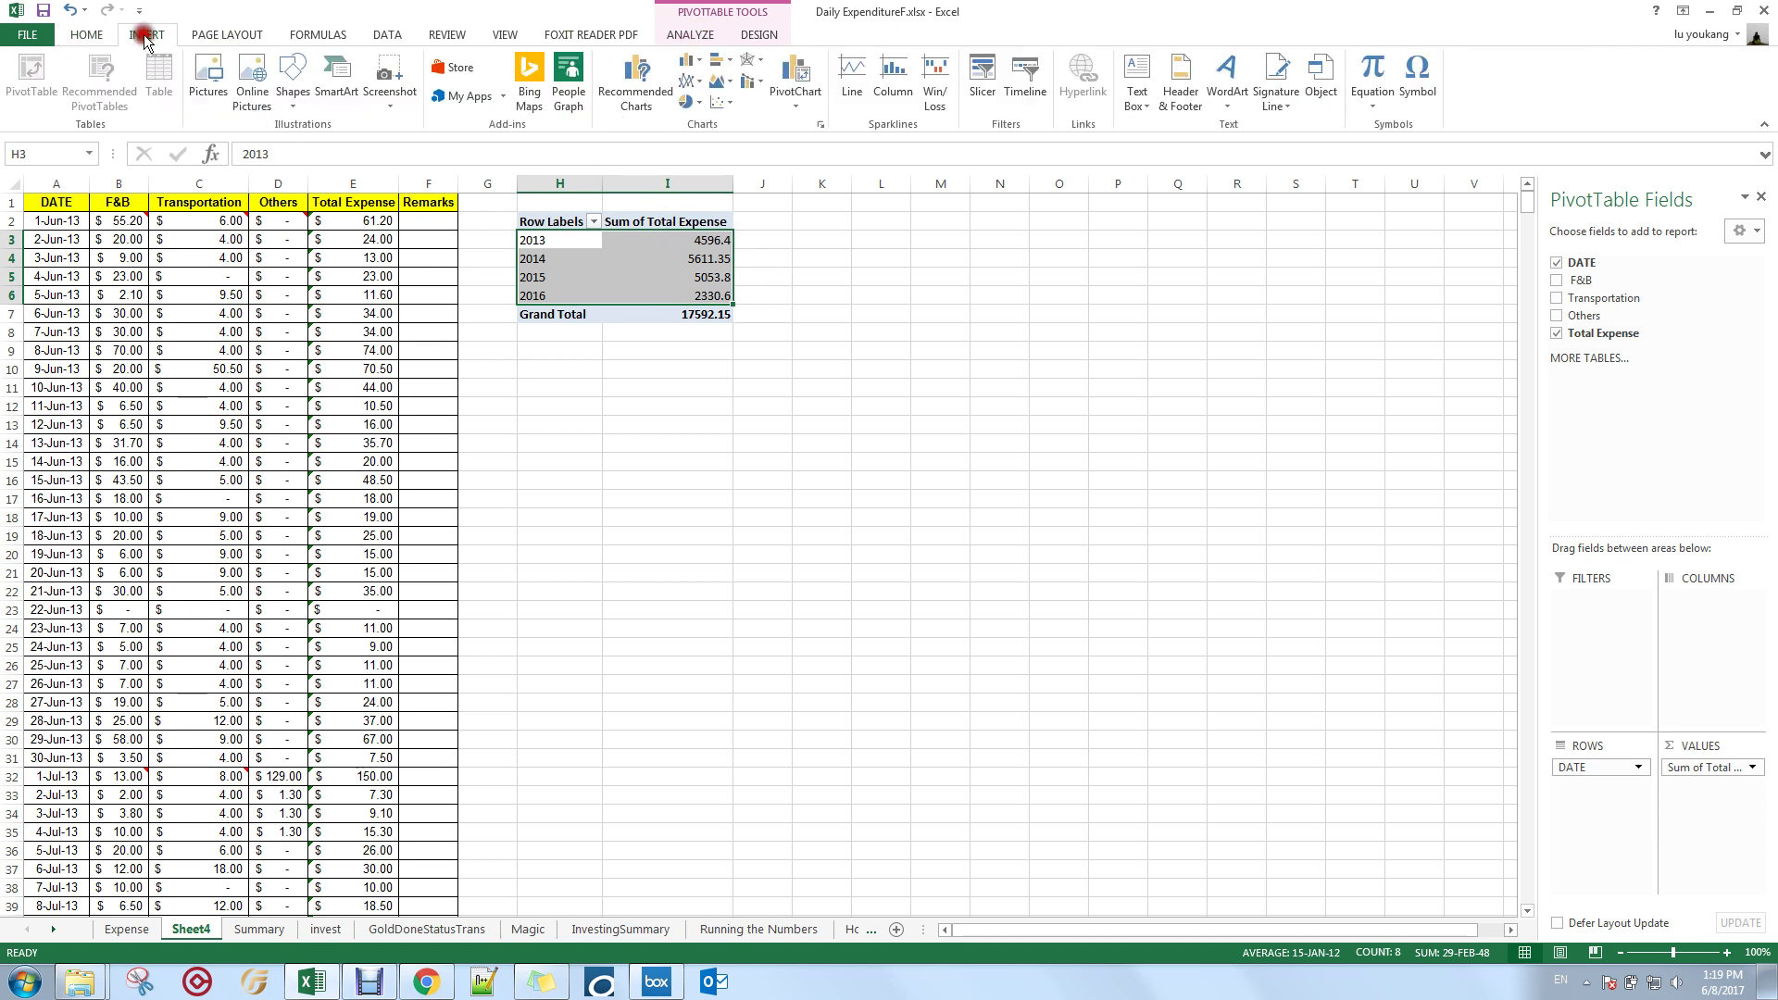
pyautogui.click(689, 71)
pyautogui.click(709, 107)
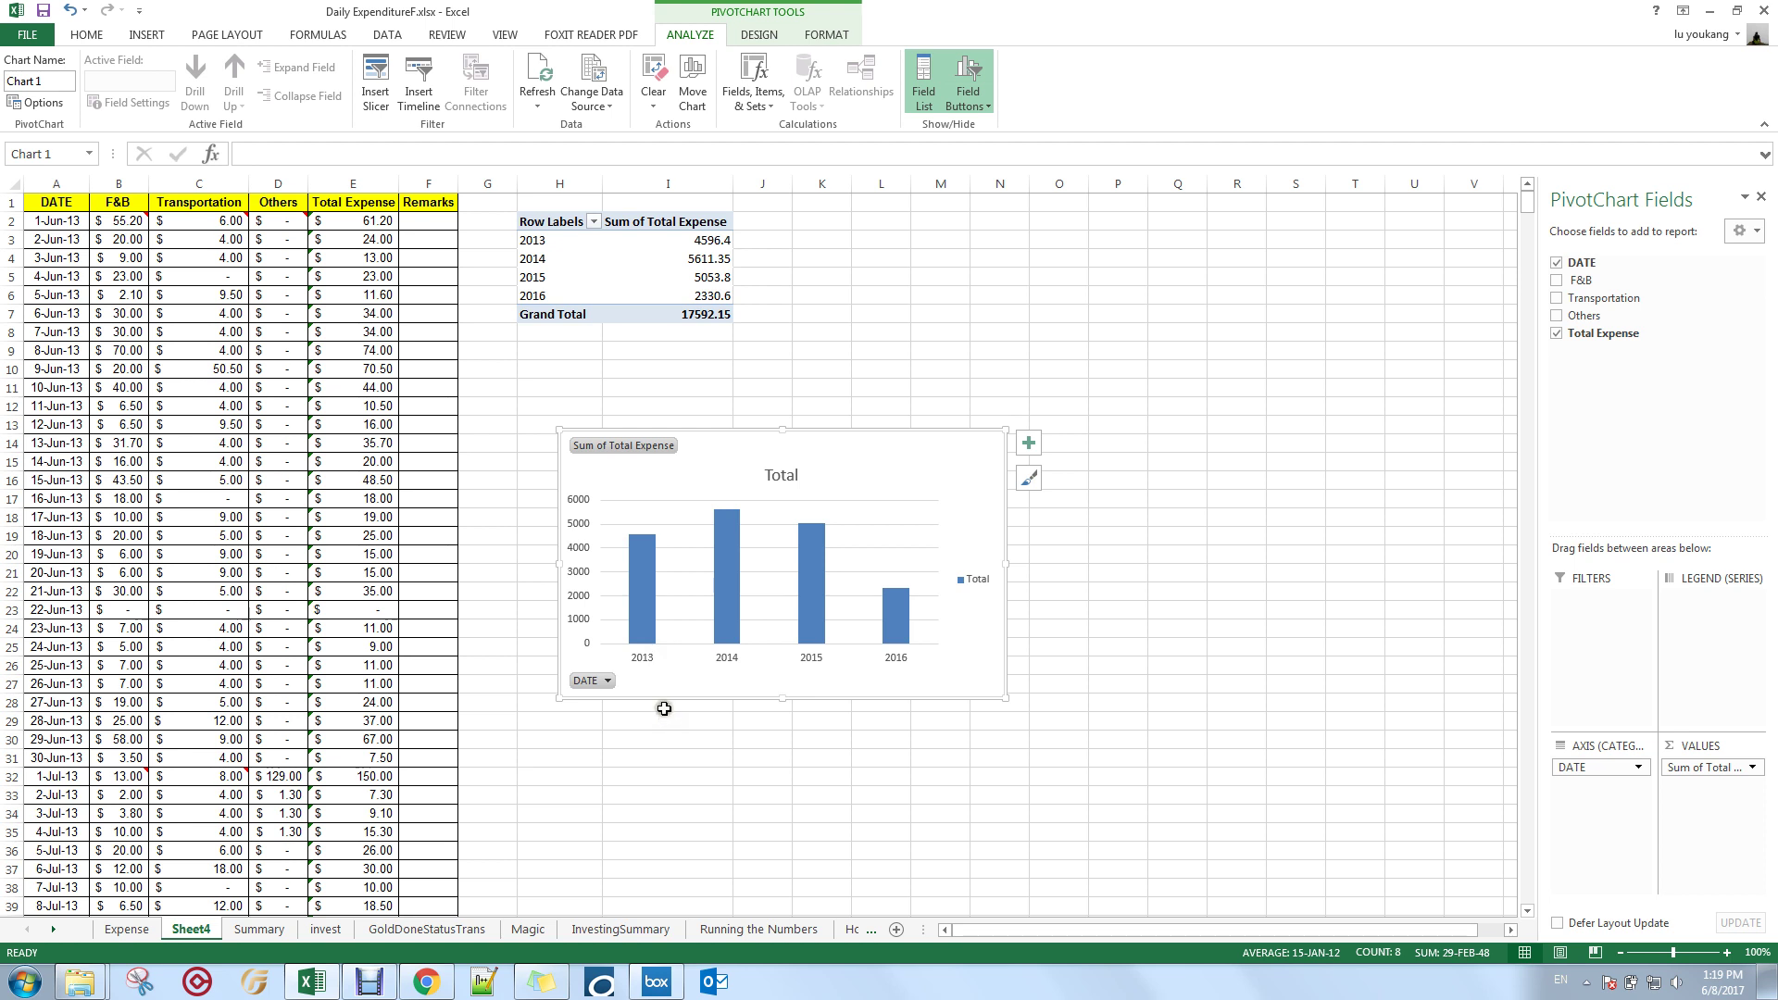
pyautogui.moveTo(641, 548)
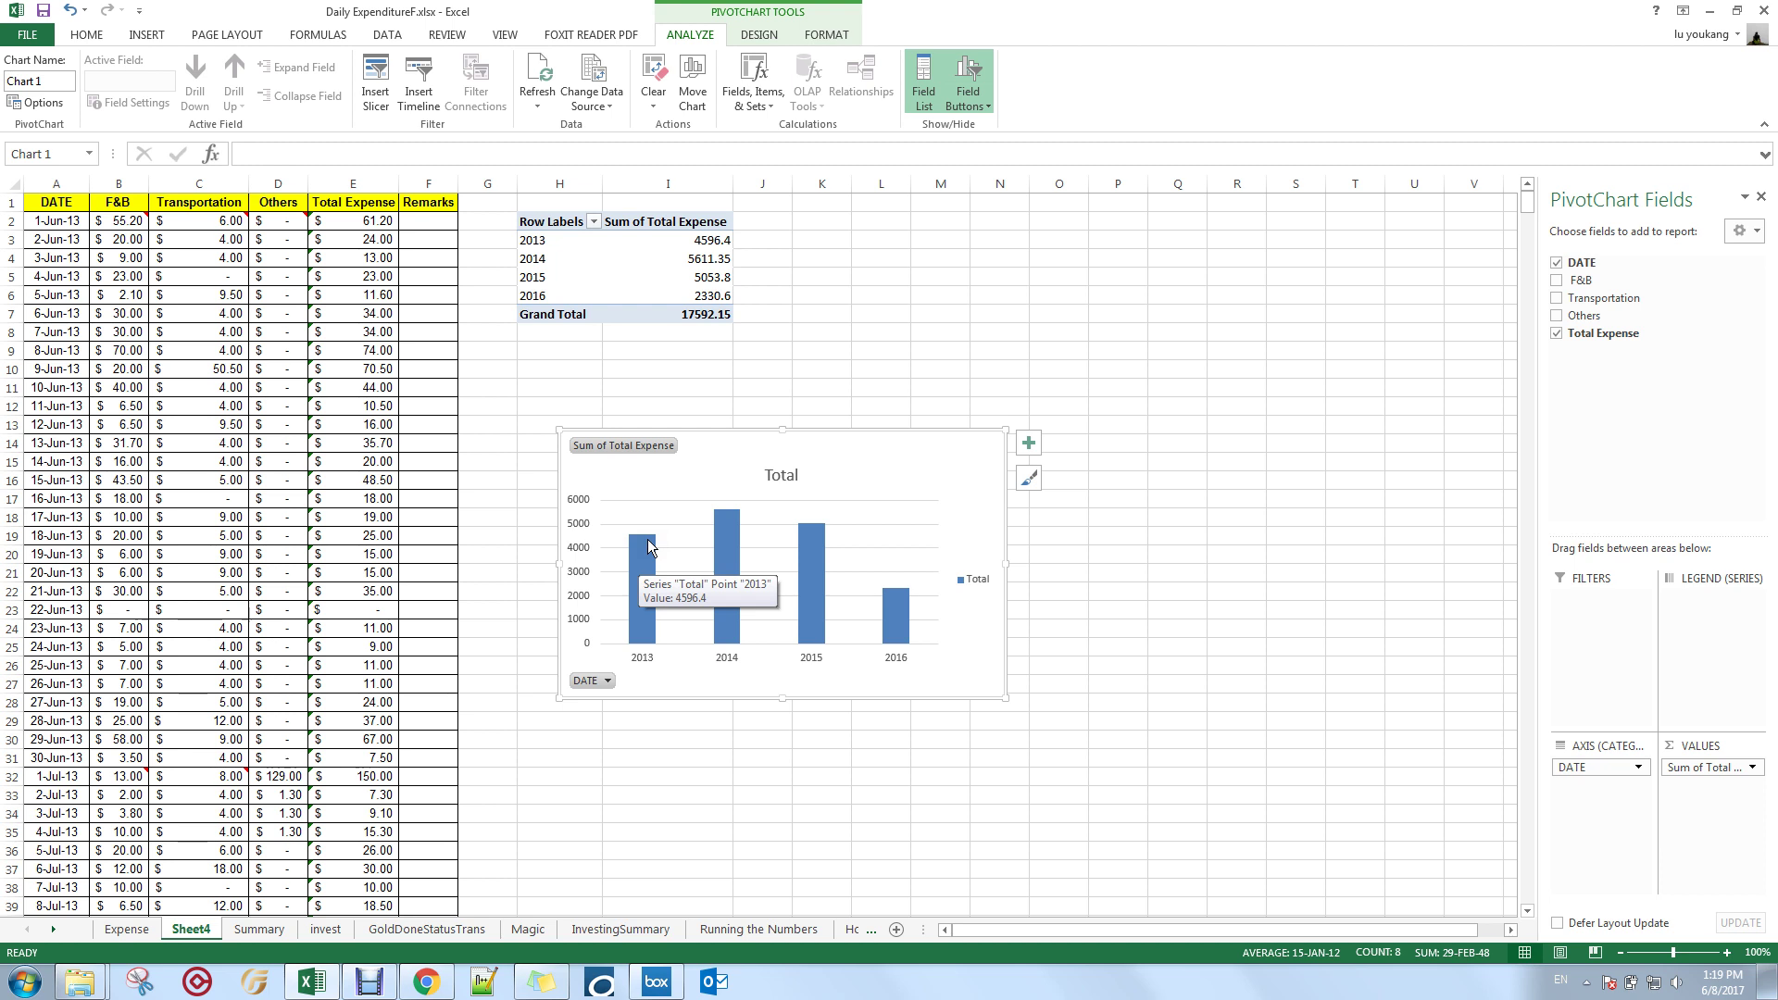
pyautogui.moveTo(734, 537)
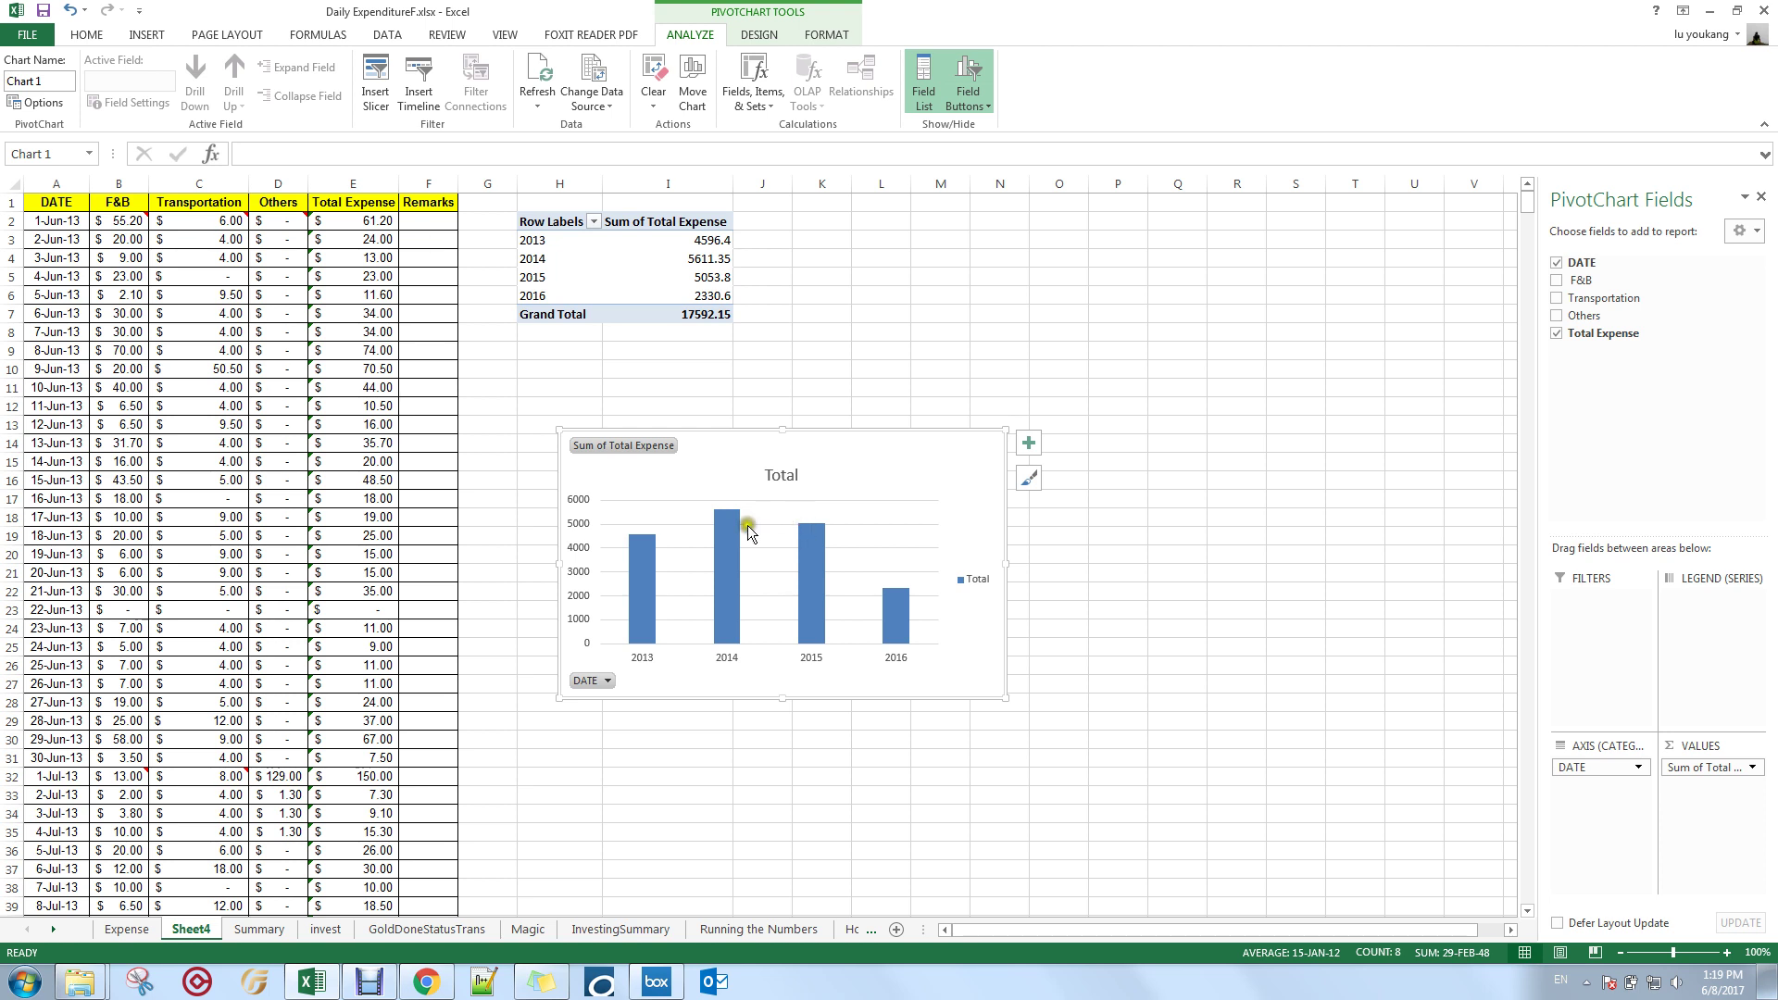
pyautogui.moveTo(814, 542)
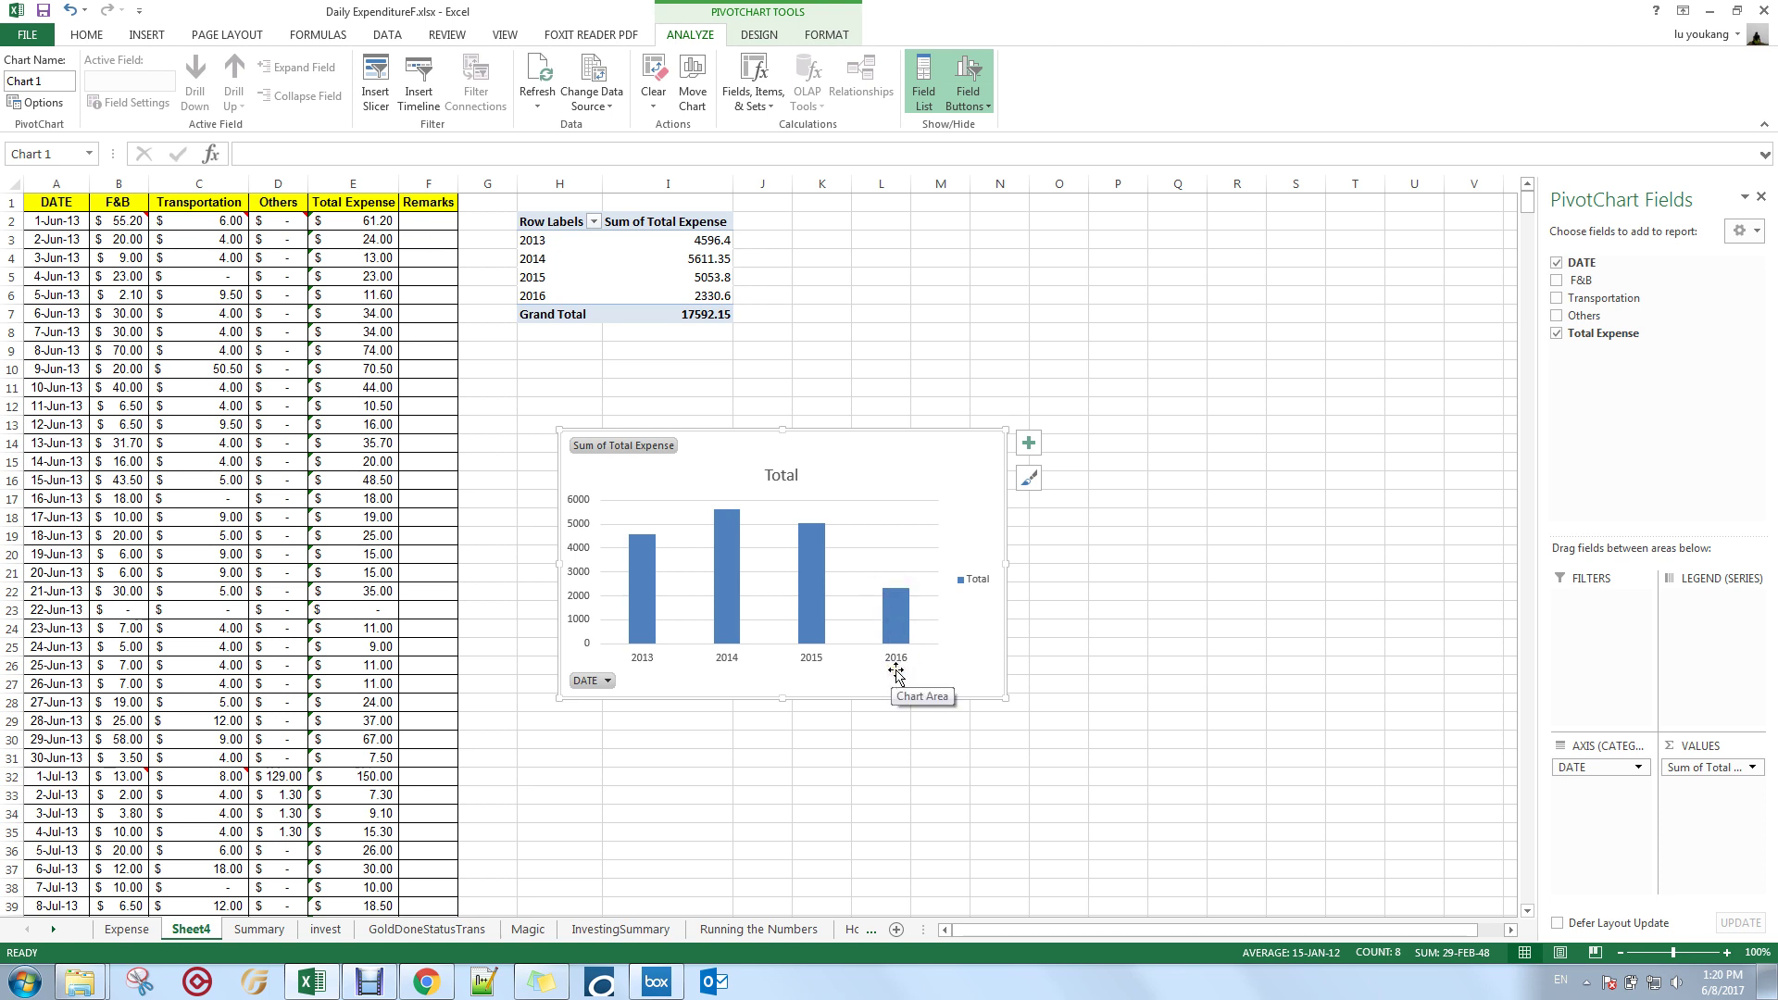
# Examine the daily expense records through the final September 2016 entries, including the 2016 remarks, and return to the yearly summary.
pyautogui.click(236, 609)
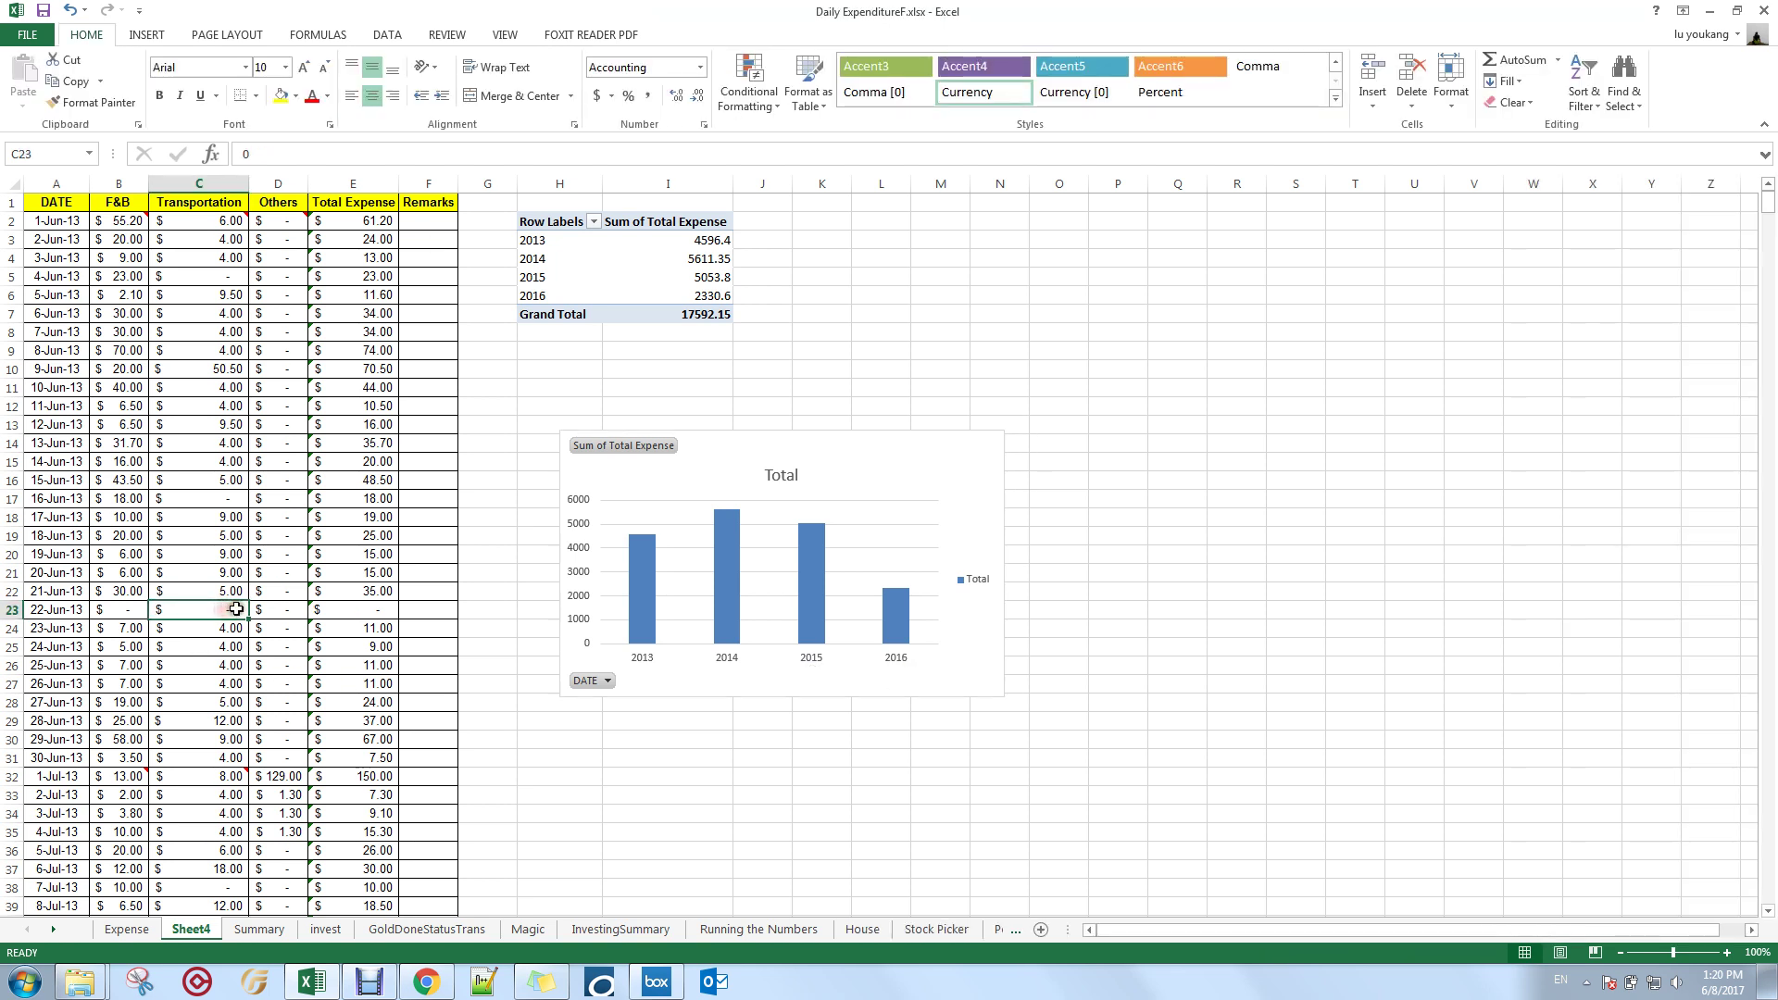
pyautogui.hotkey('ctrl', 'shift', 'Down')
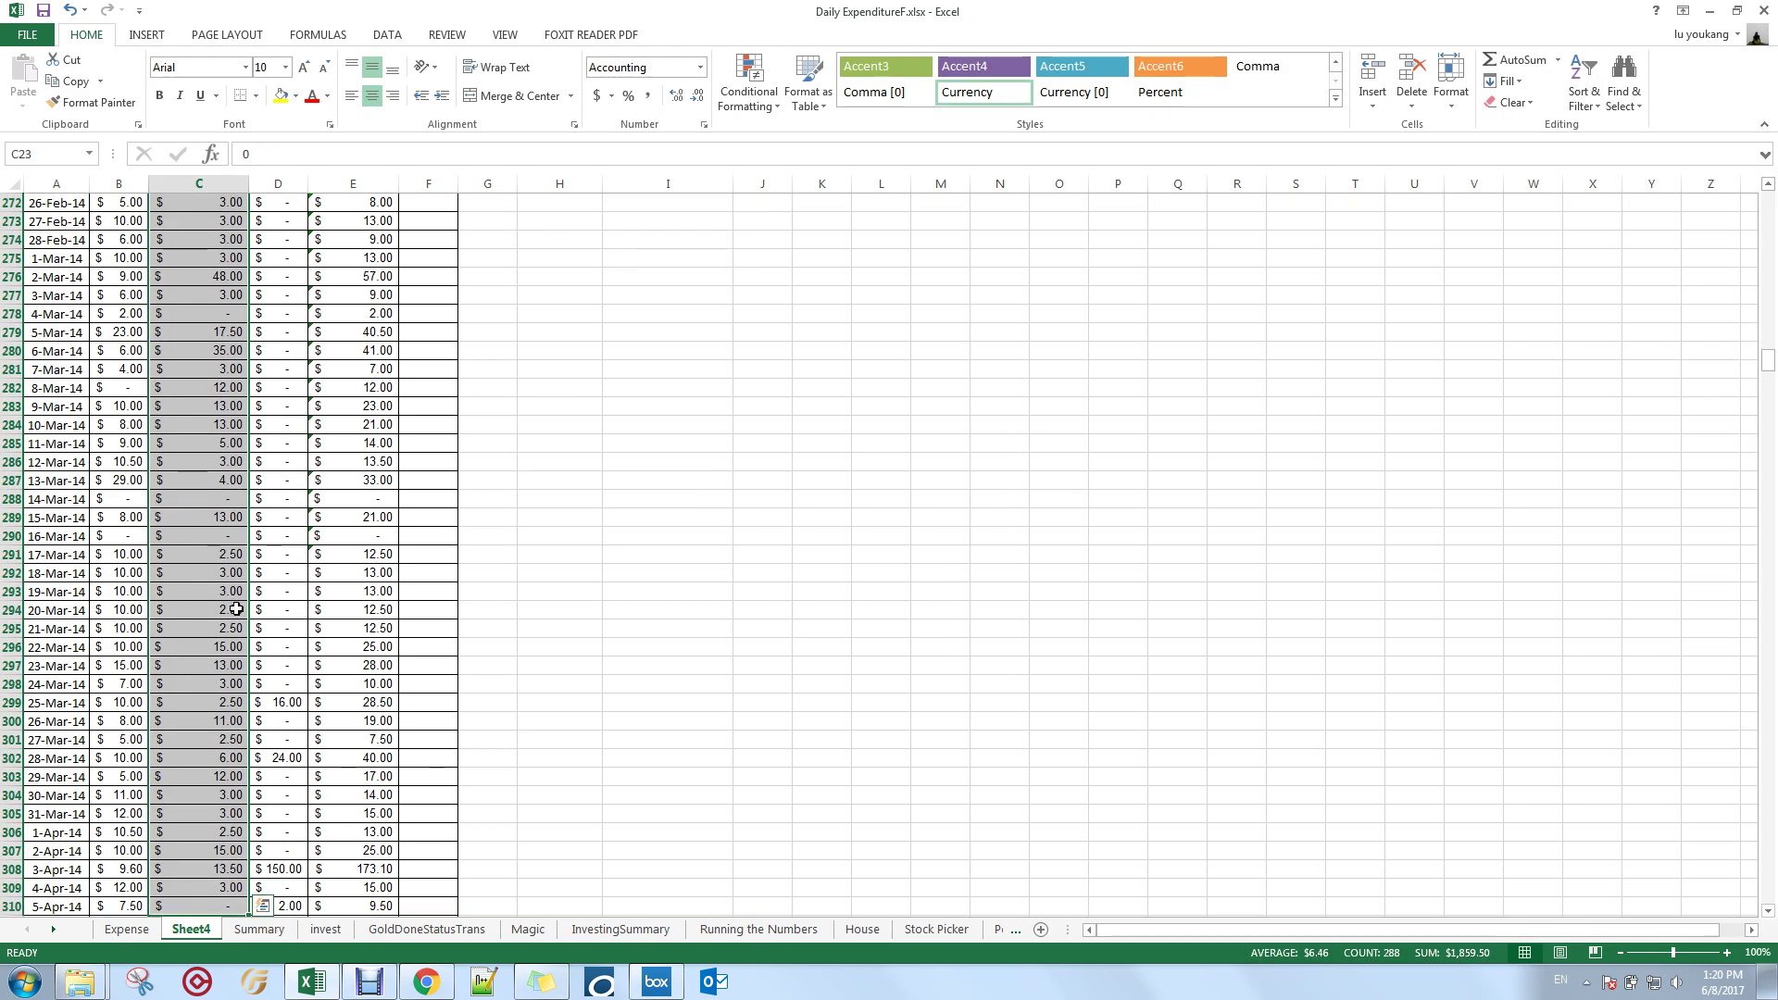
pyautogui.scroll(-4, 233, 611)
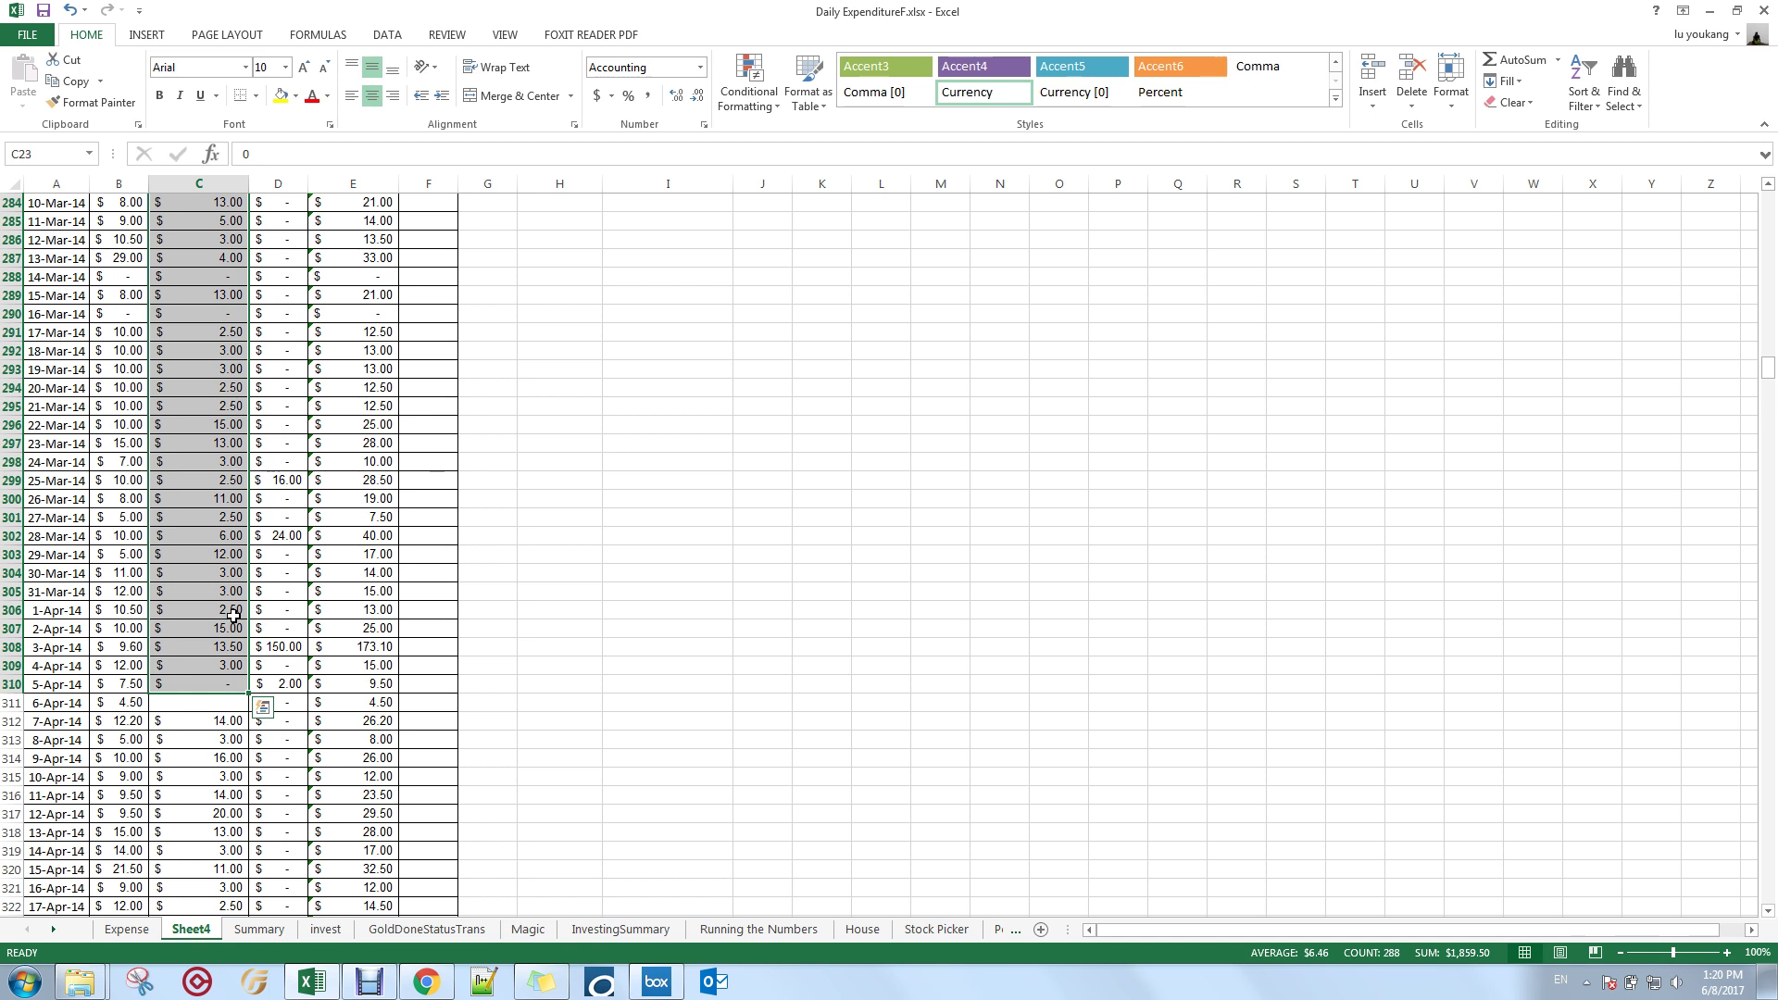
pyautogui.hotkey('ctrl', 'shift', 'Down')
pyautogui.hotkey('ctrl', 'shift', 'Down')
pyautogui.hotkey('ctrl', 'shift', 'Down')
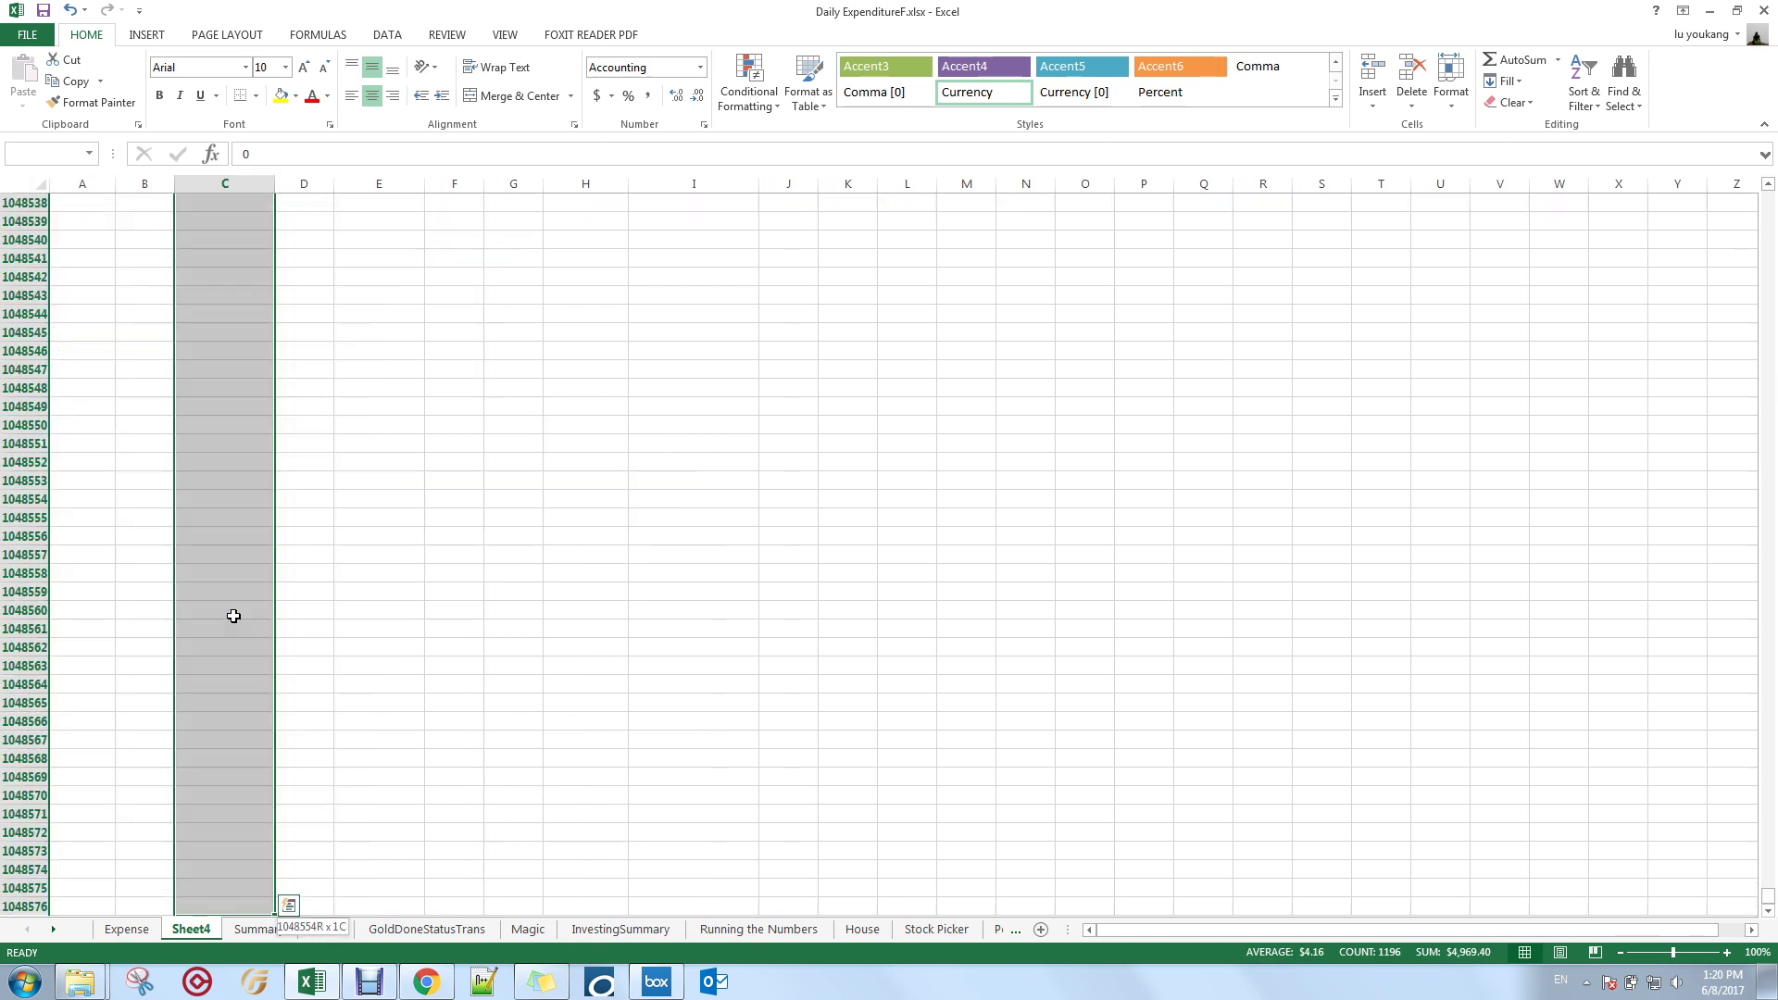
pyautogui.scroll(10, 234, 616)
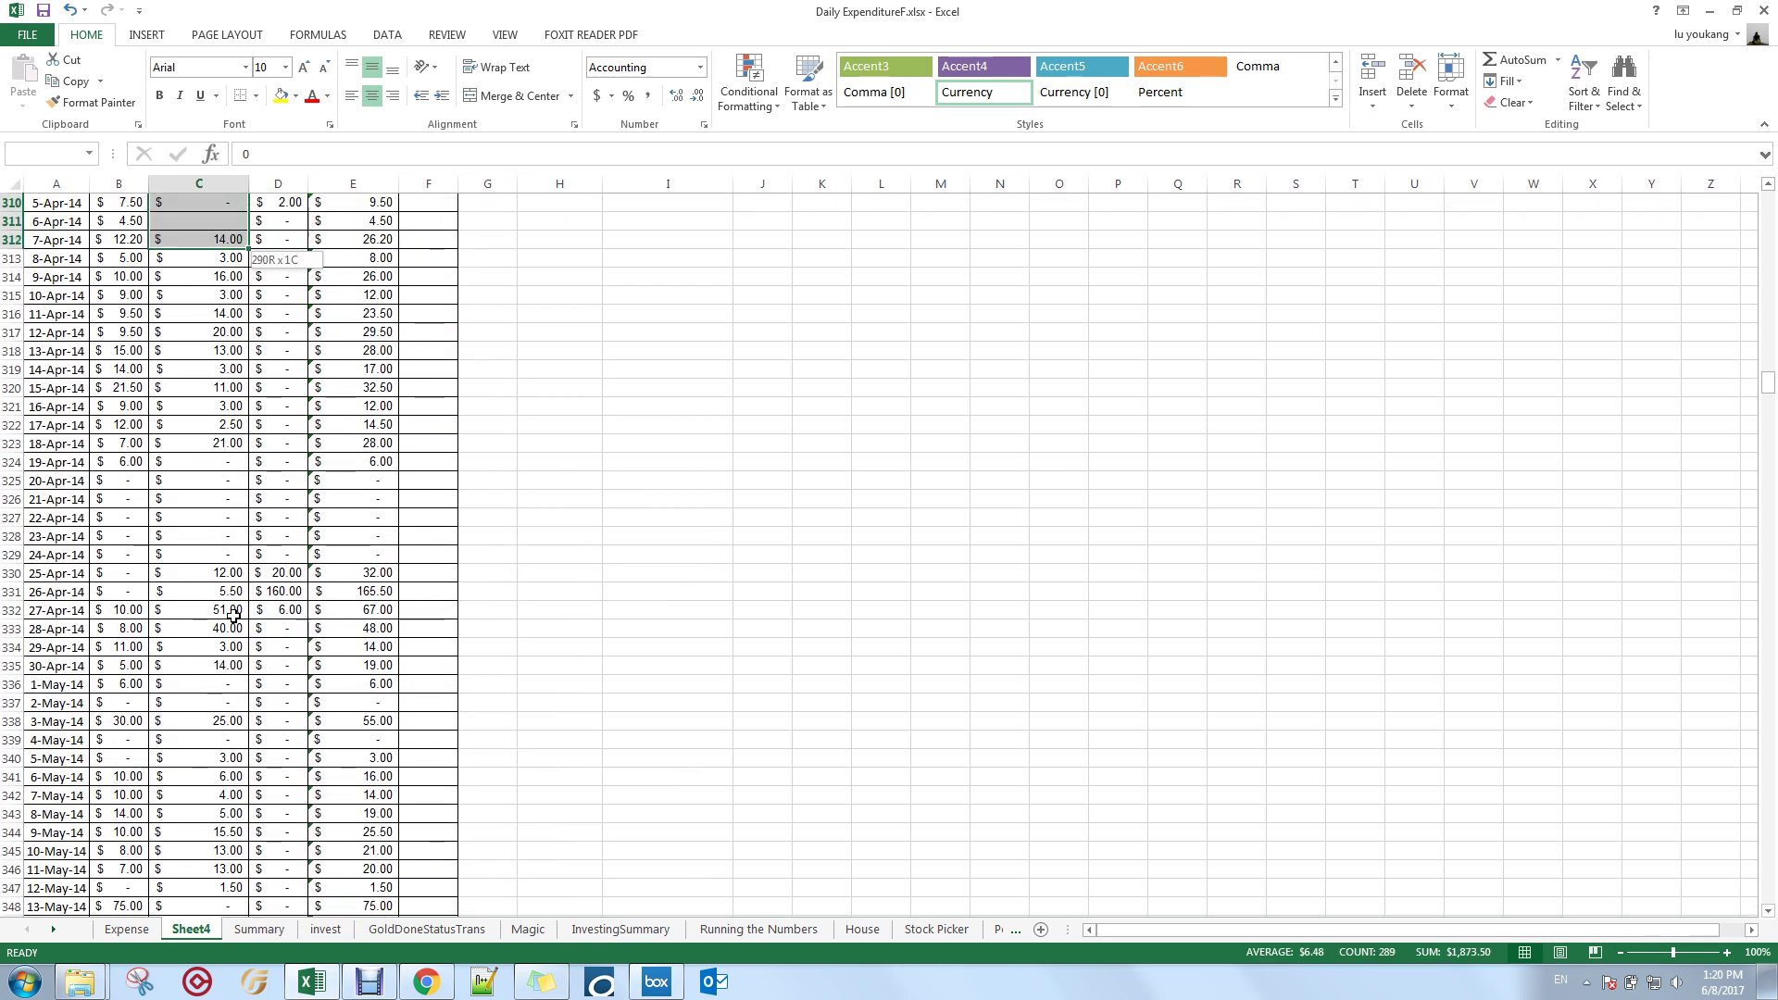
pyautogui.hotkey('ctrl', 'shift', 'Up')
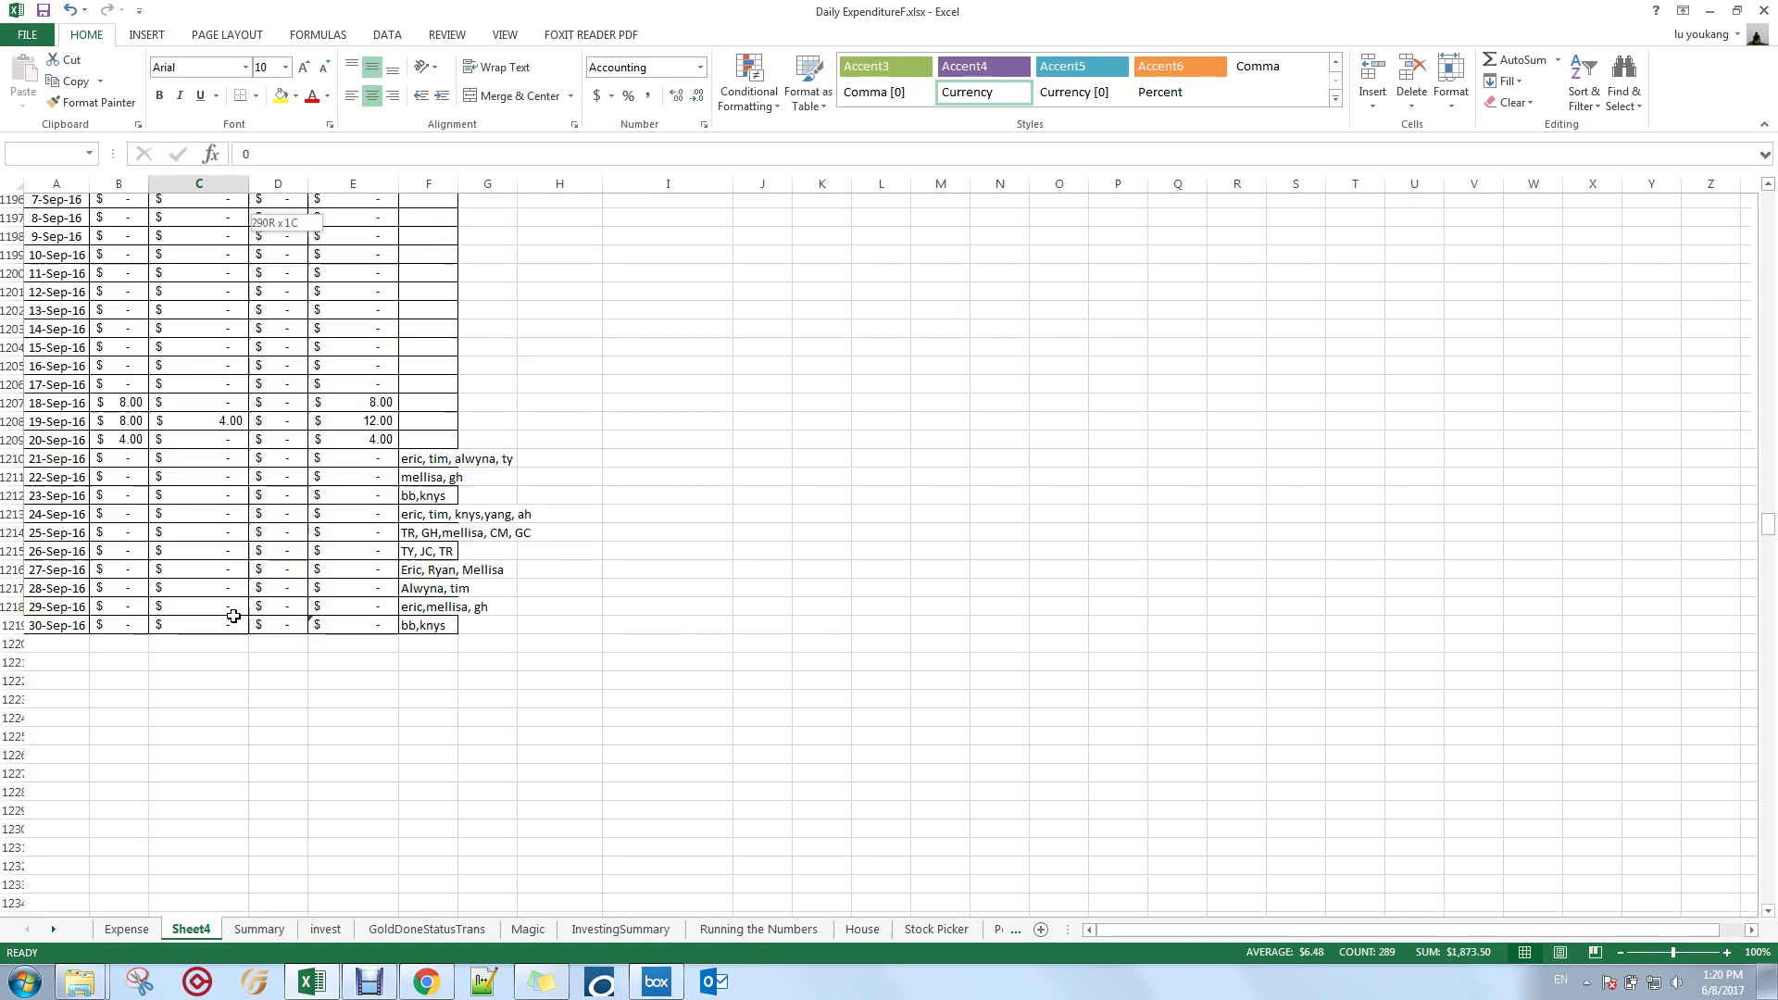
pyautogui.hotkey('ctrl', 'shift', 'Down')
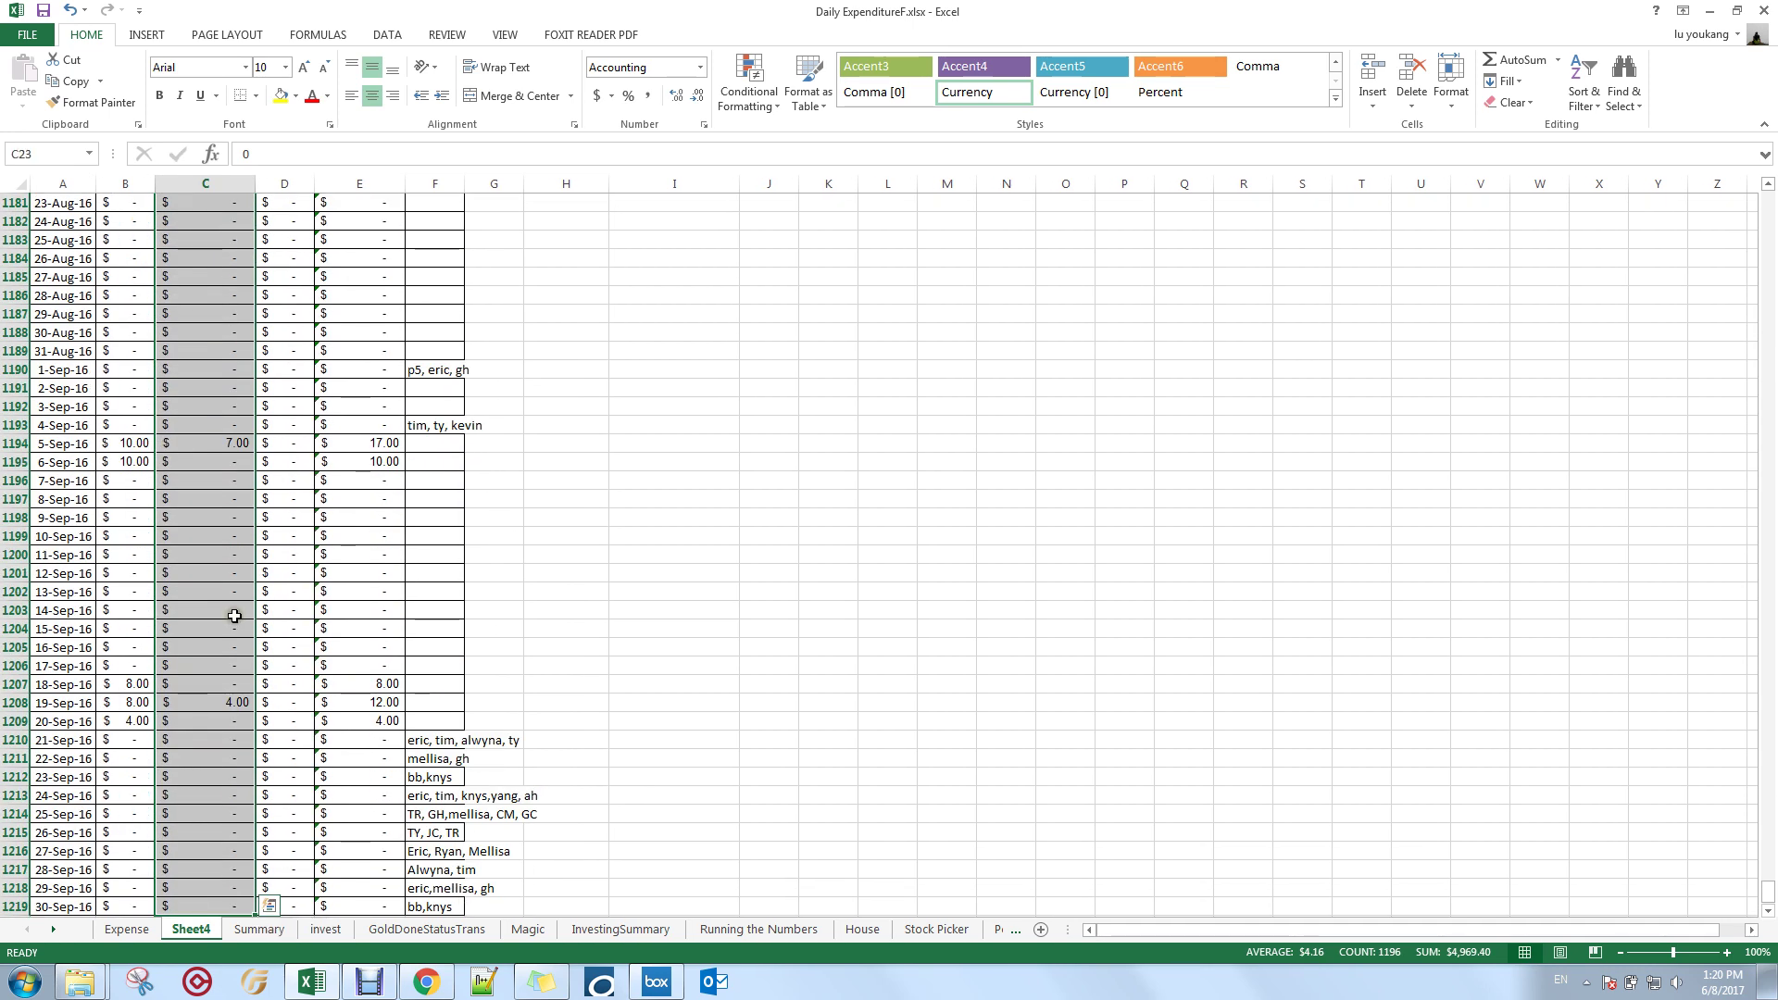
pyautogui.scroll(5, 234, 616)
pyautogui.click(198, 464)
pyautogui.scroll(7, 203, 472)
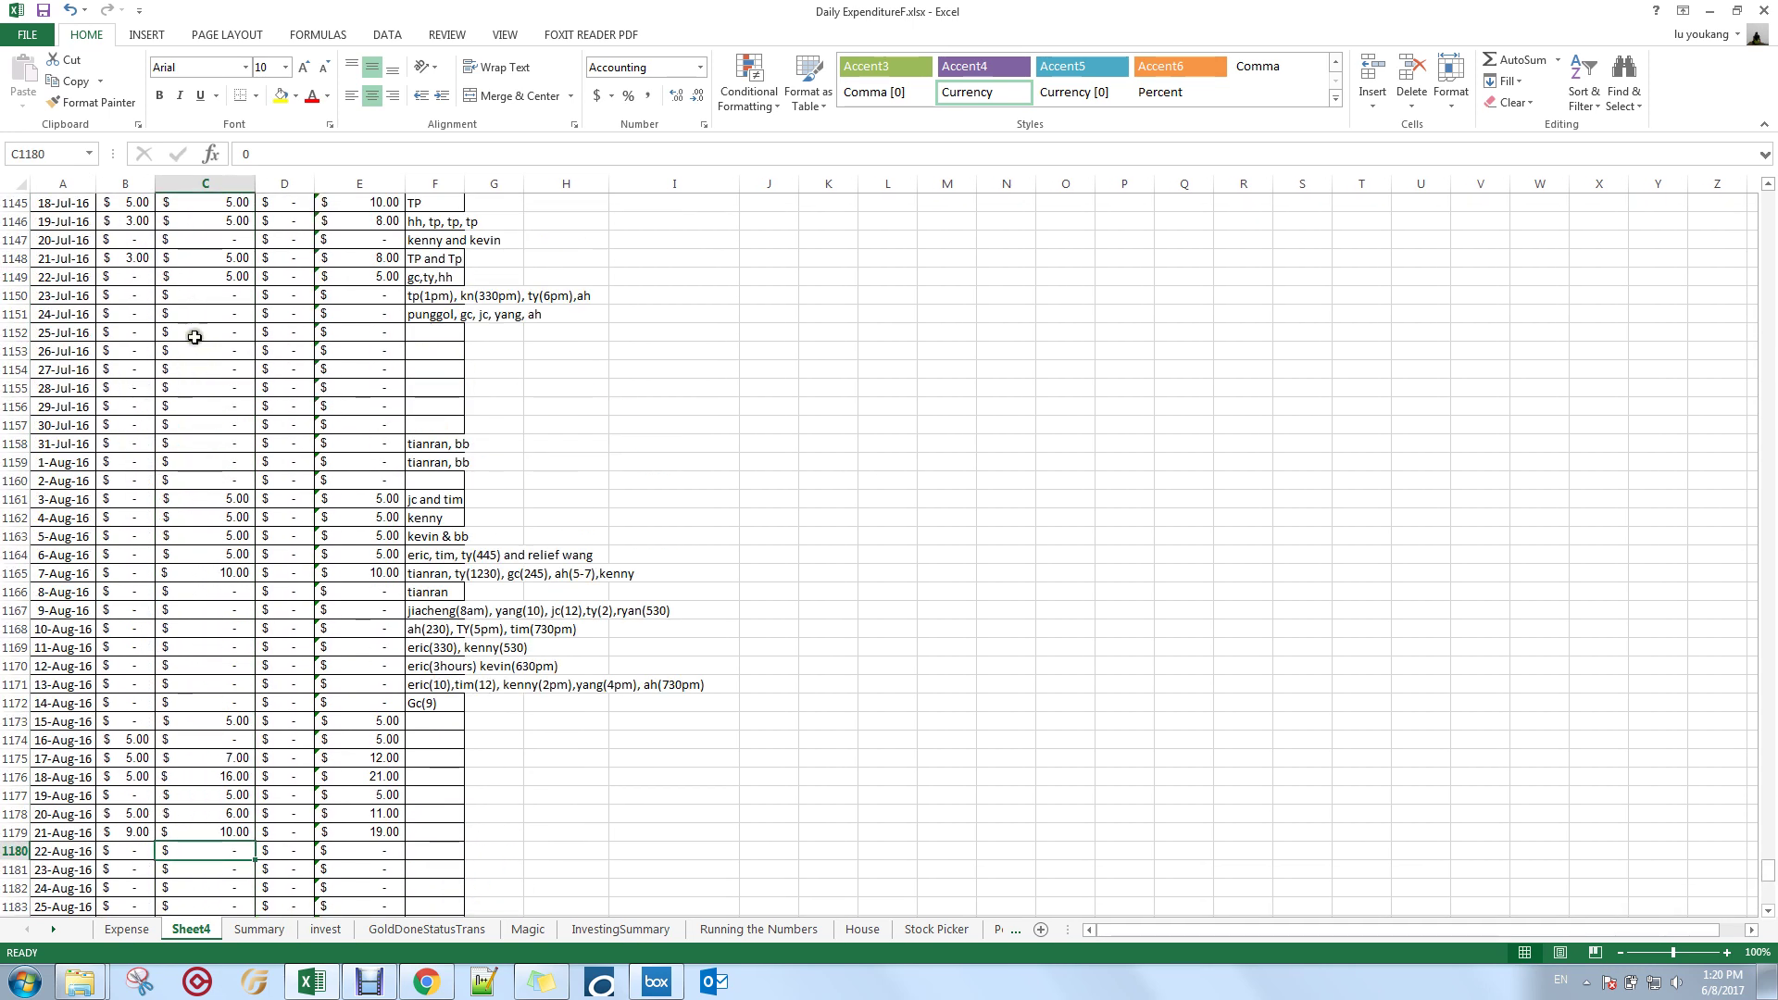
pyautogui.scroll(14, 213, 408)
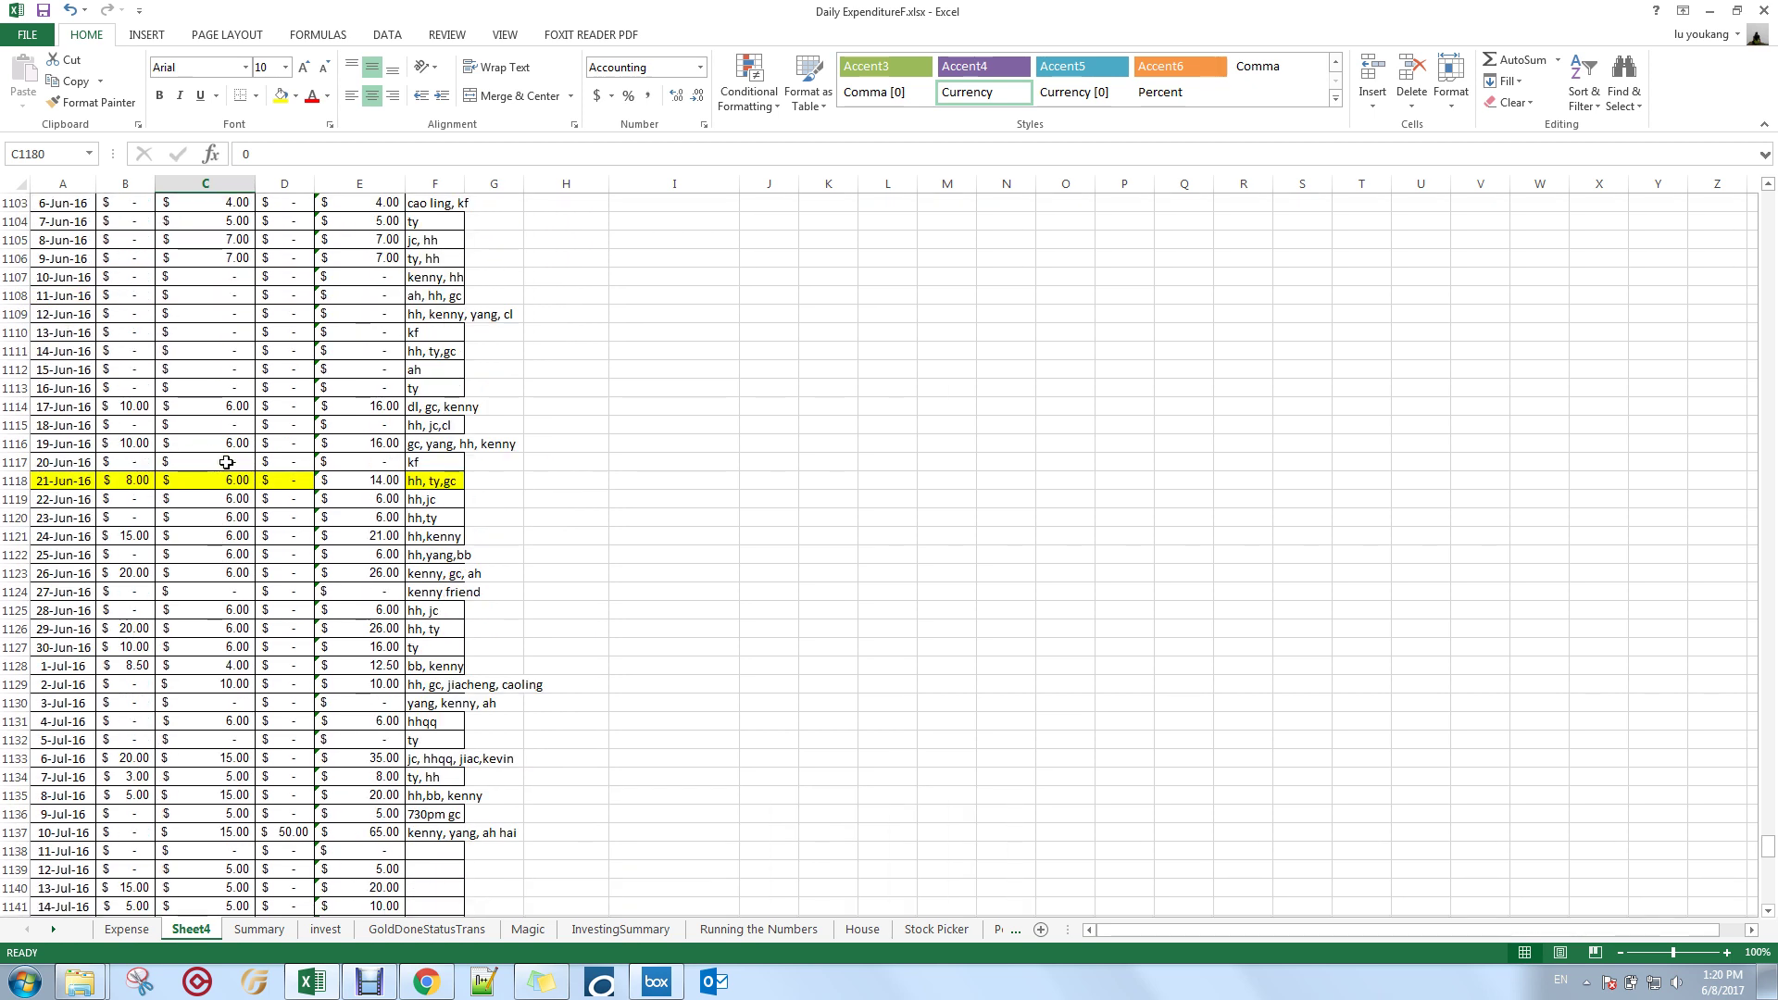
pyautogui.scroll(20, 235, 505)
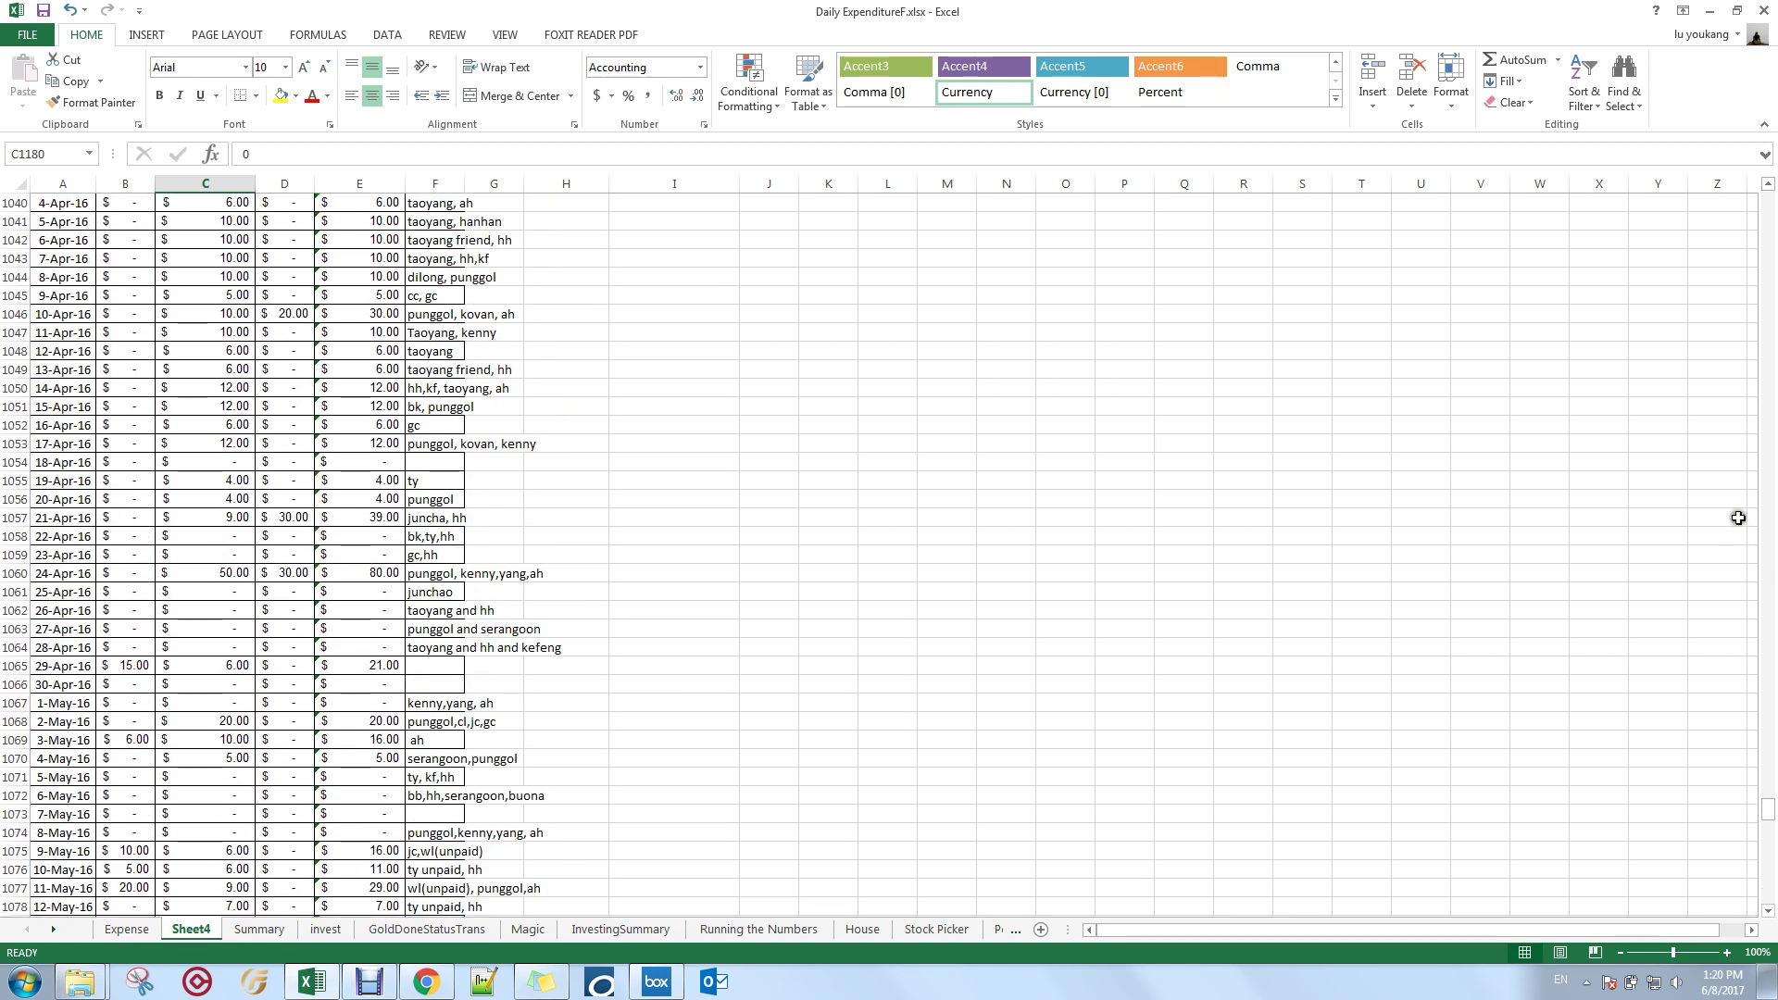
pyautogui.click(636, 514)
pyautogui.hotkey('ctrl', 'shift', 'Up')
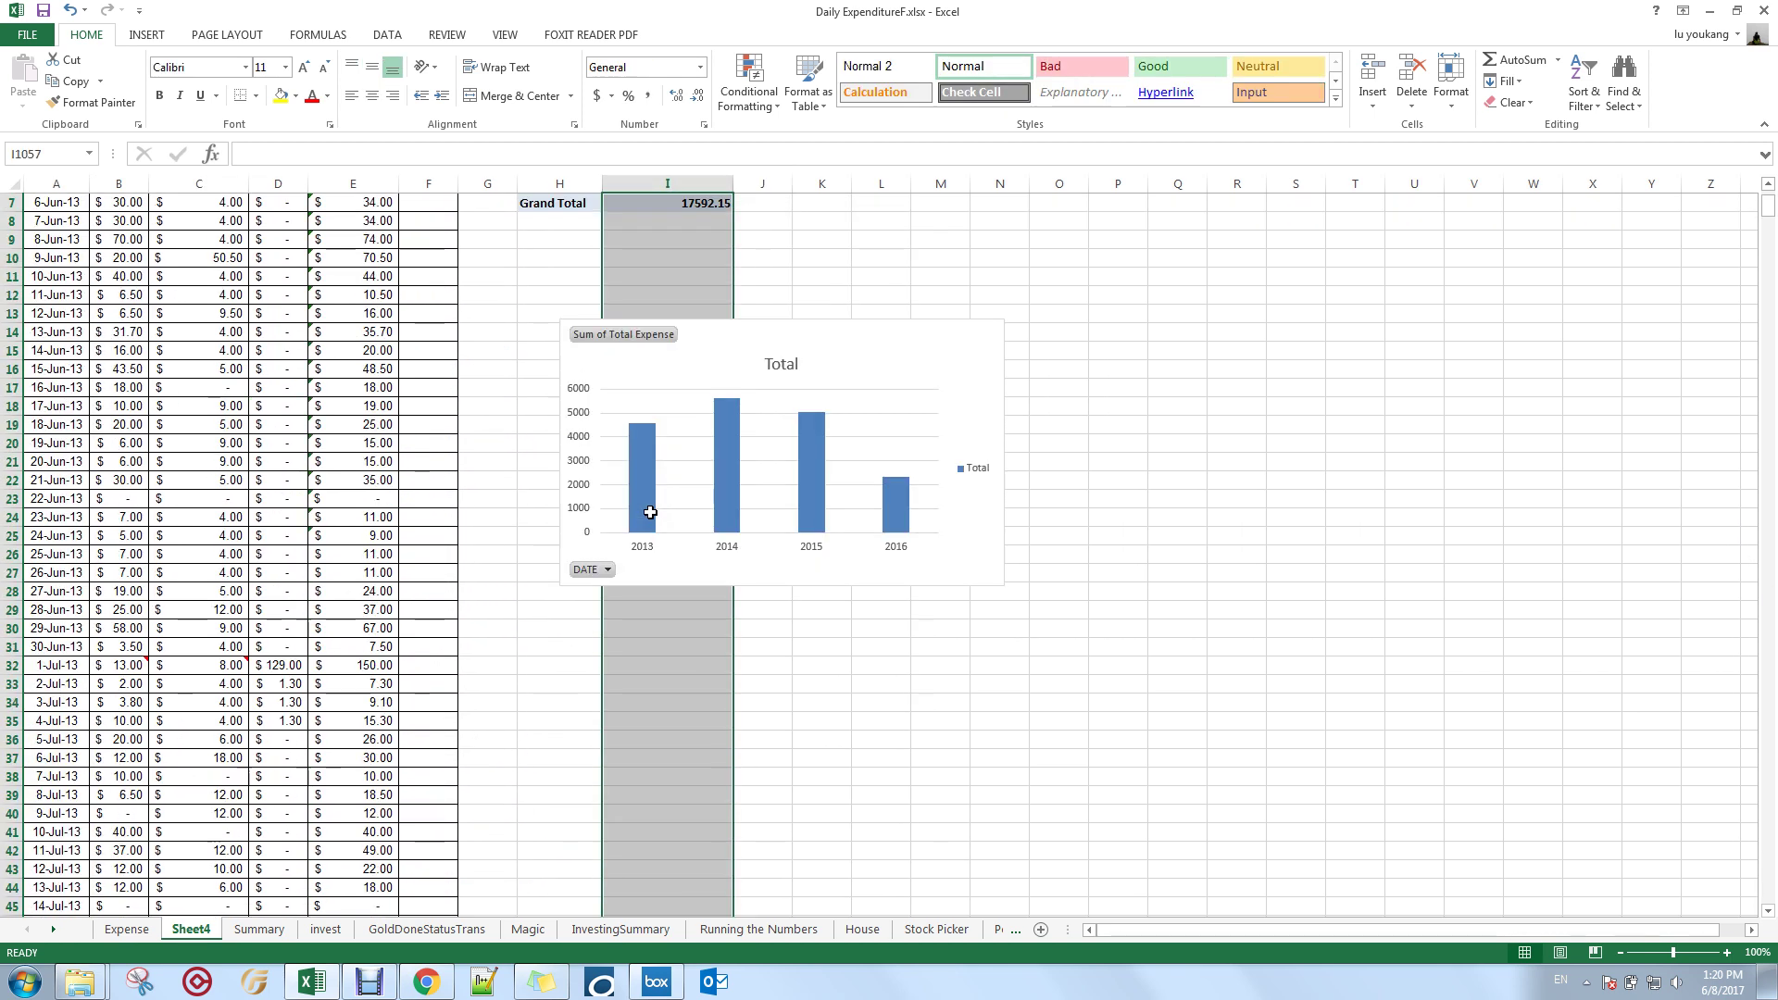
pyautogui.click(889, 667)
pyautogui.scroll(2, 1088, 727)
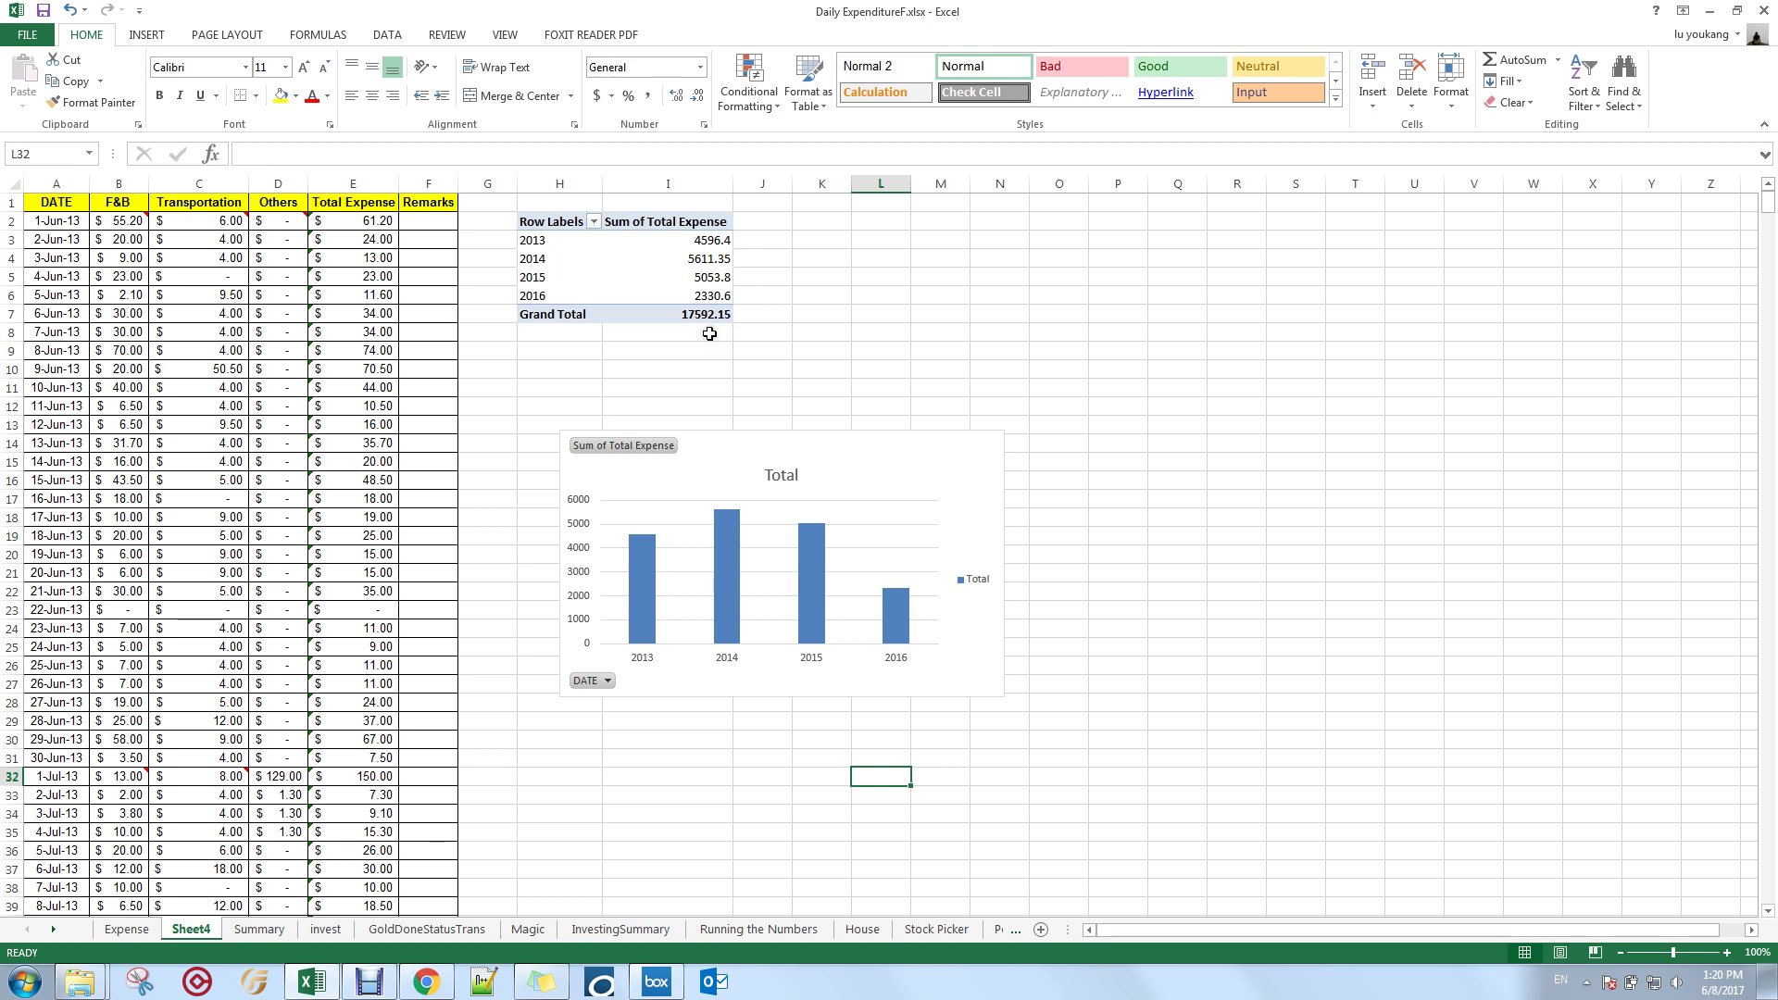
# Calculate the average of the 2013 to 2015 expense sums in cell J6 with =average(I3:I5).
pyautogui.click(760, 295)
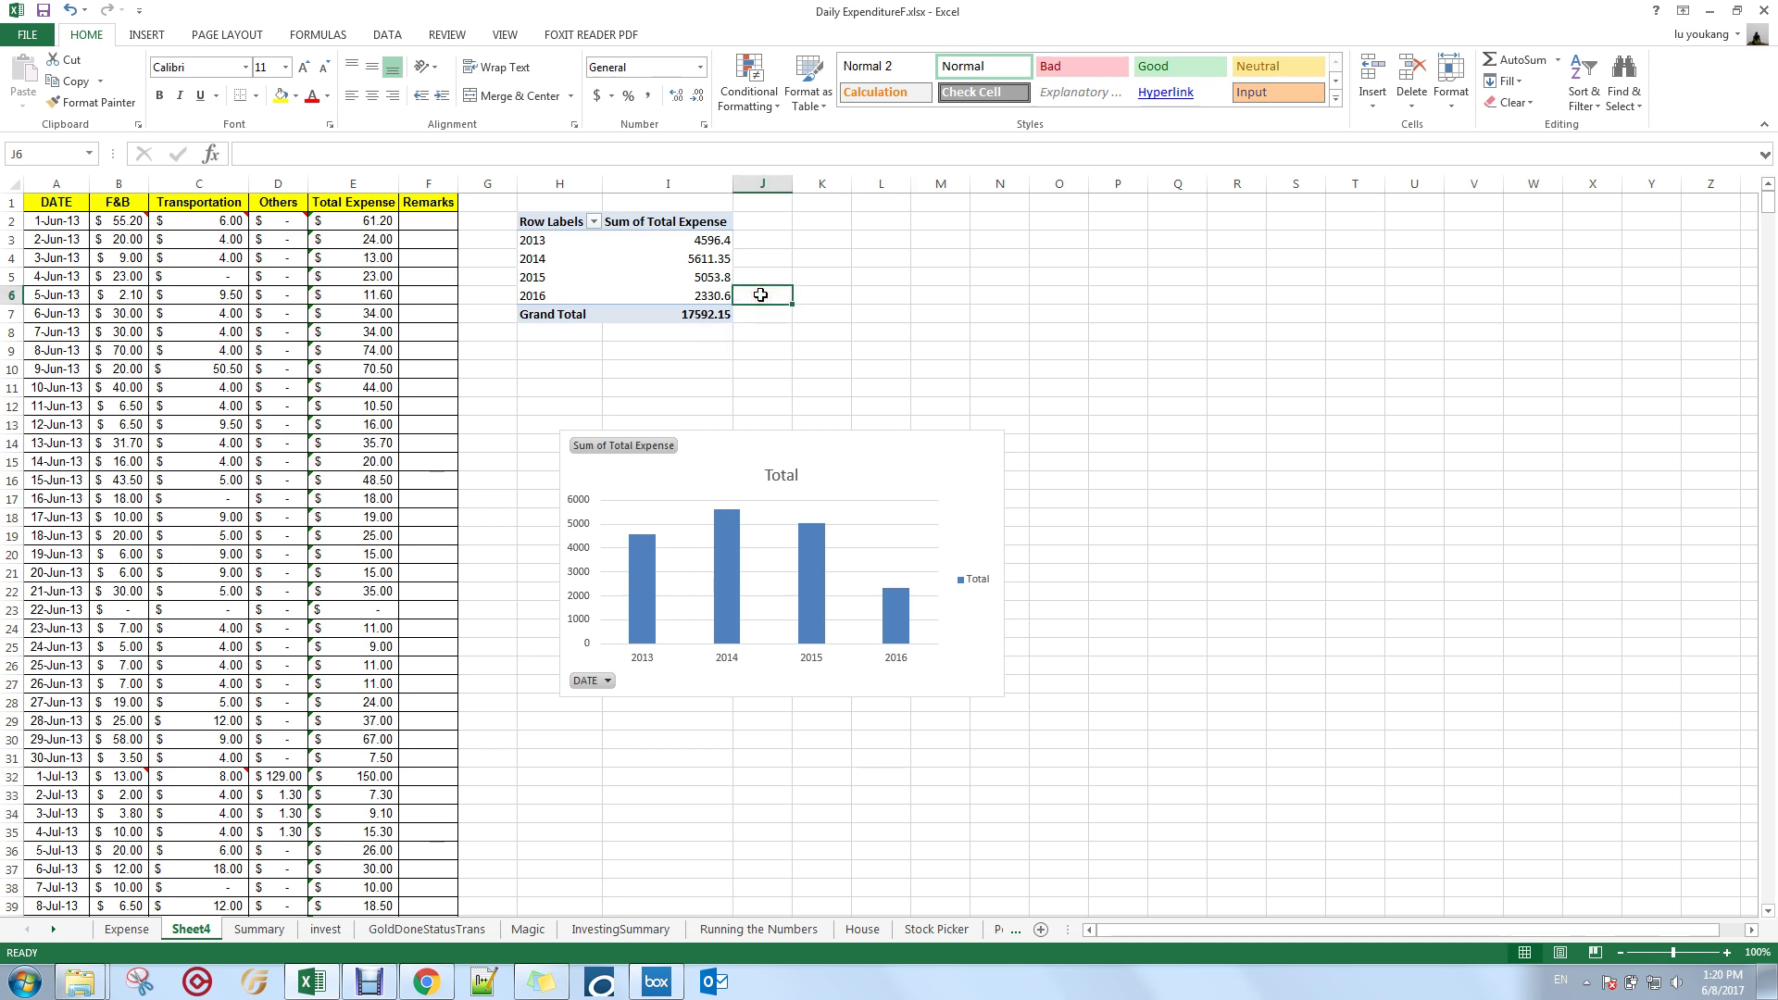
pyautogui.write('=average')
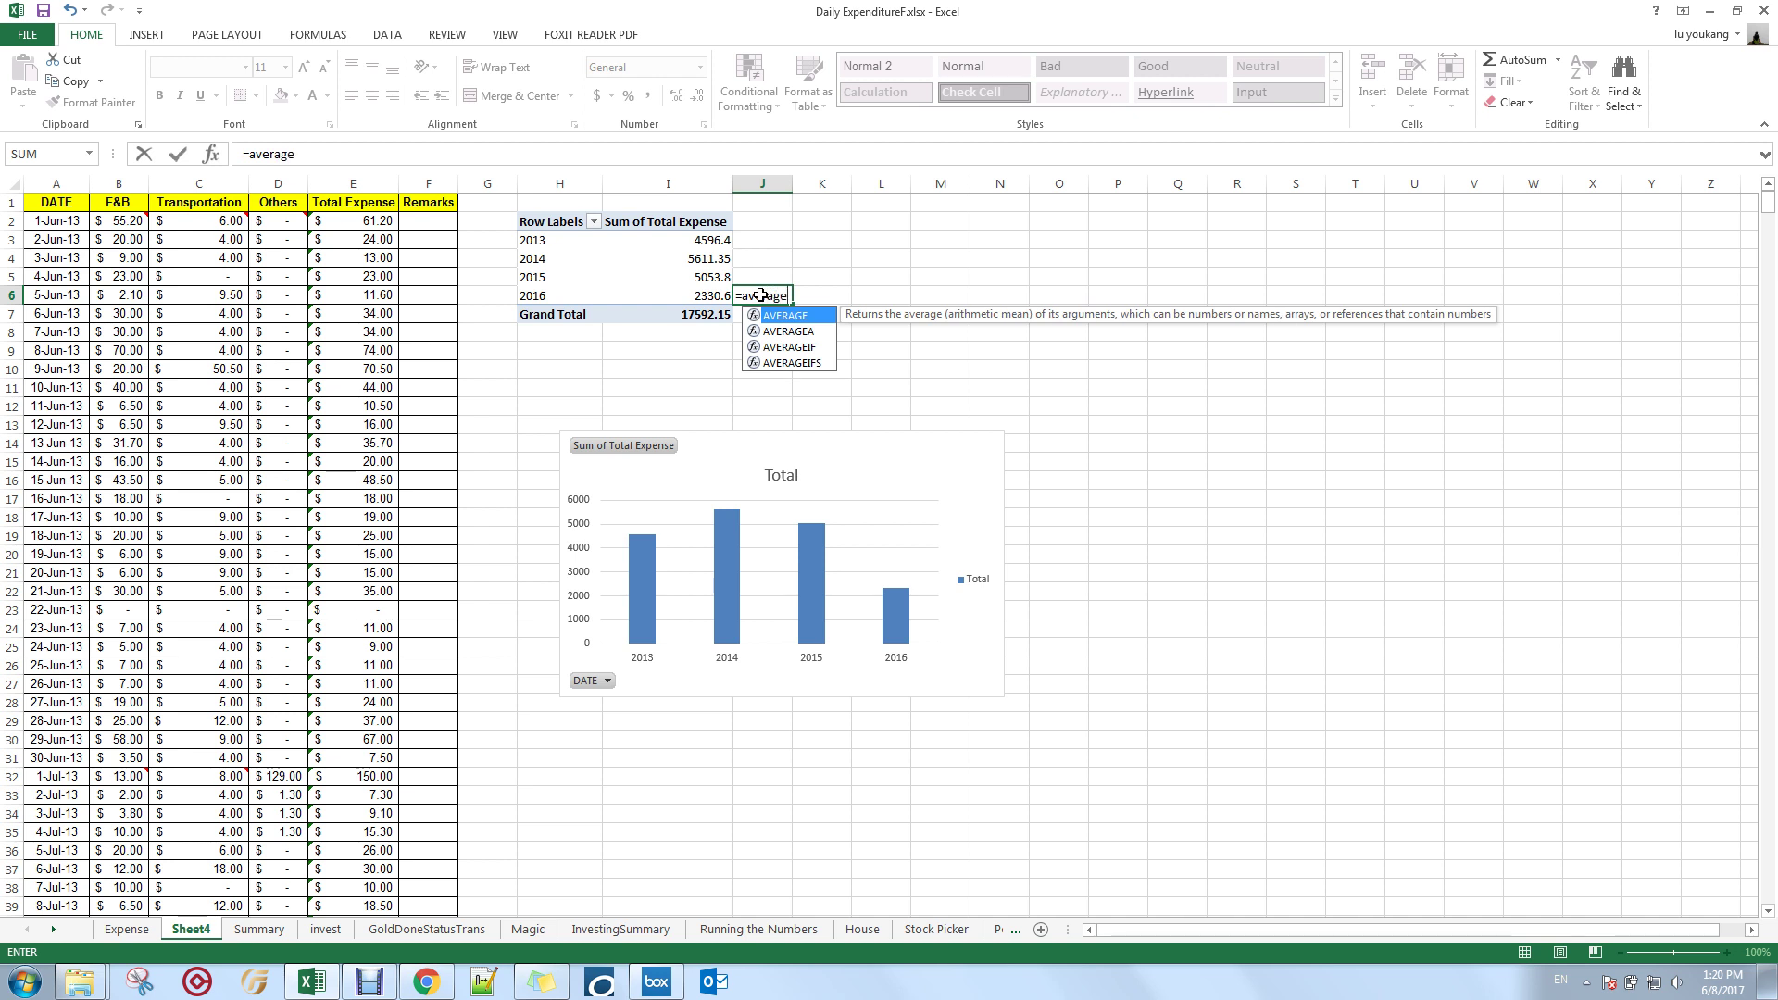
pyautogui.write('(')
pyautogui.moveTo(715, 234); pyautogui.dragTo(875, 270)
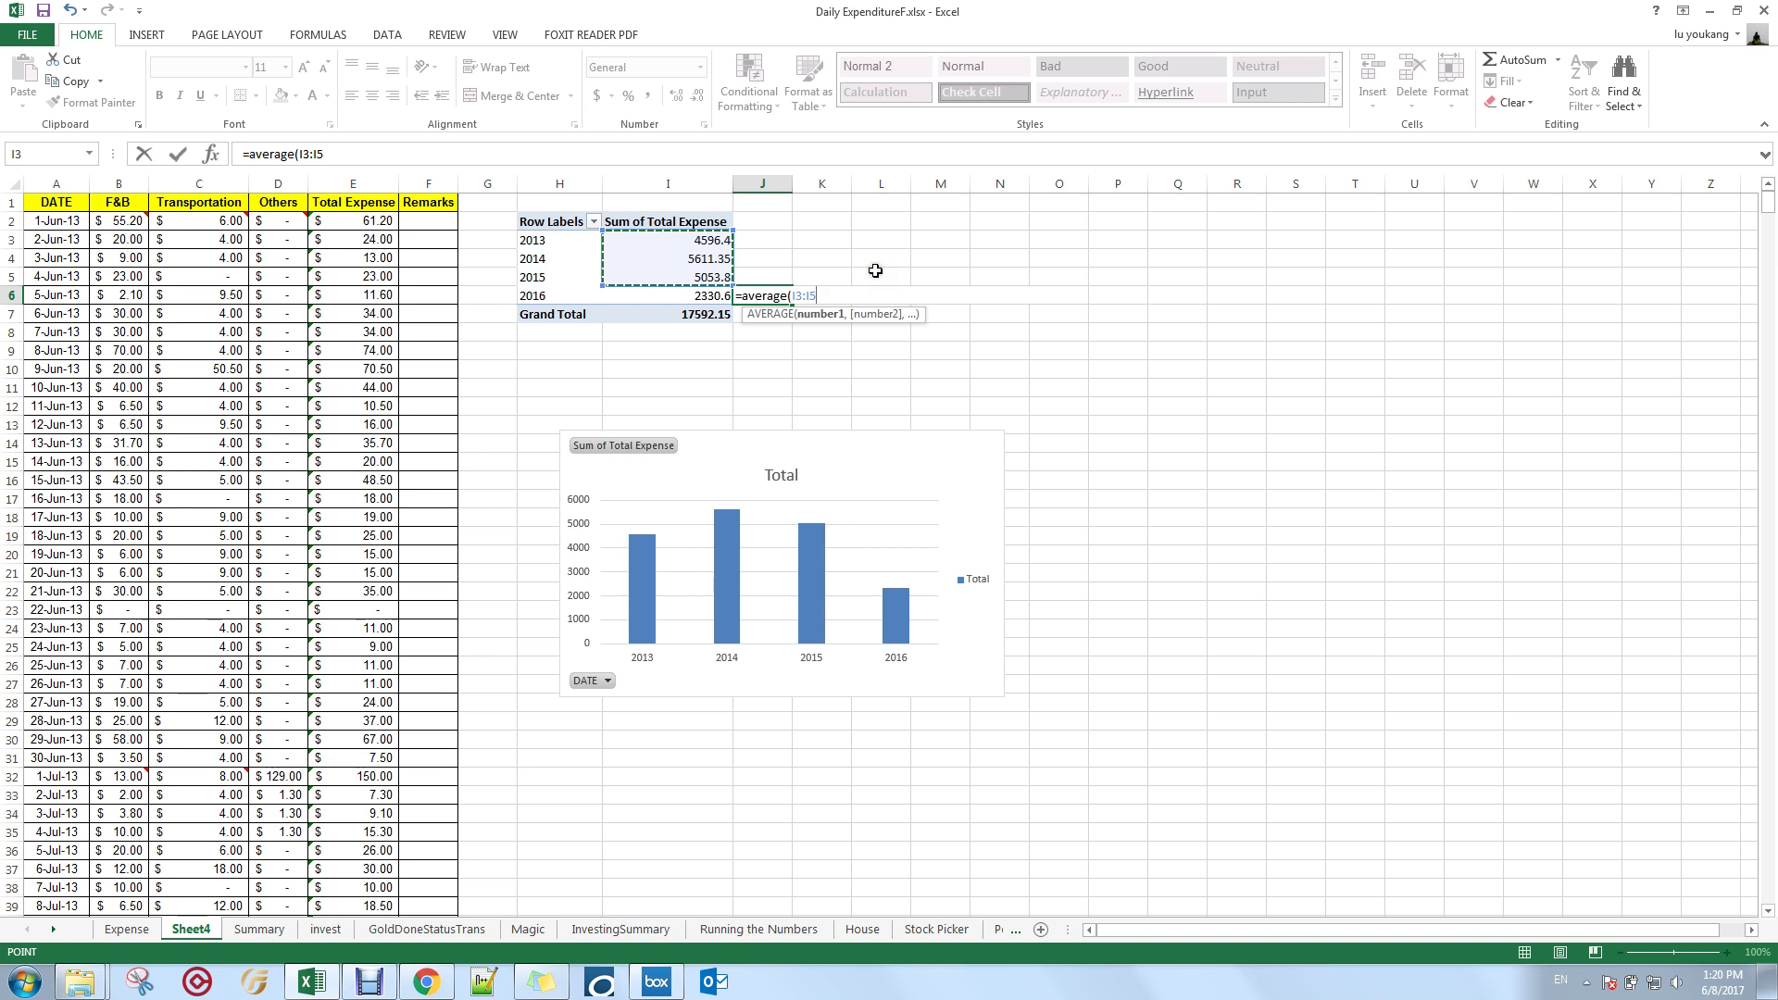
pyautogui.press('Return')
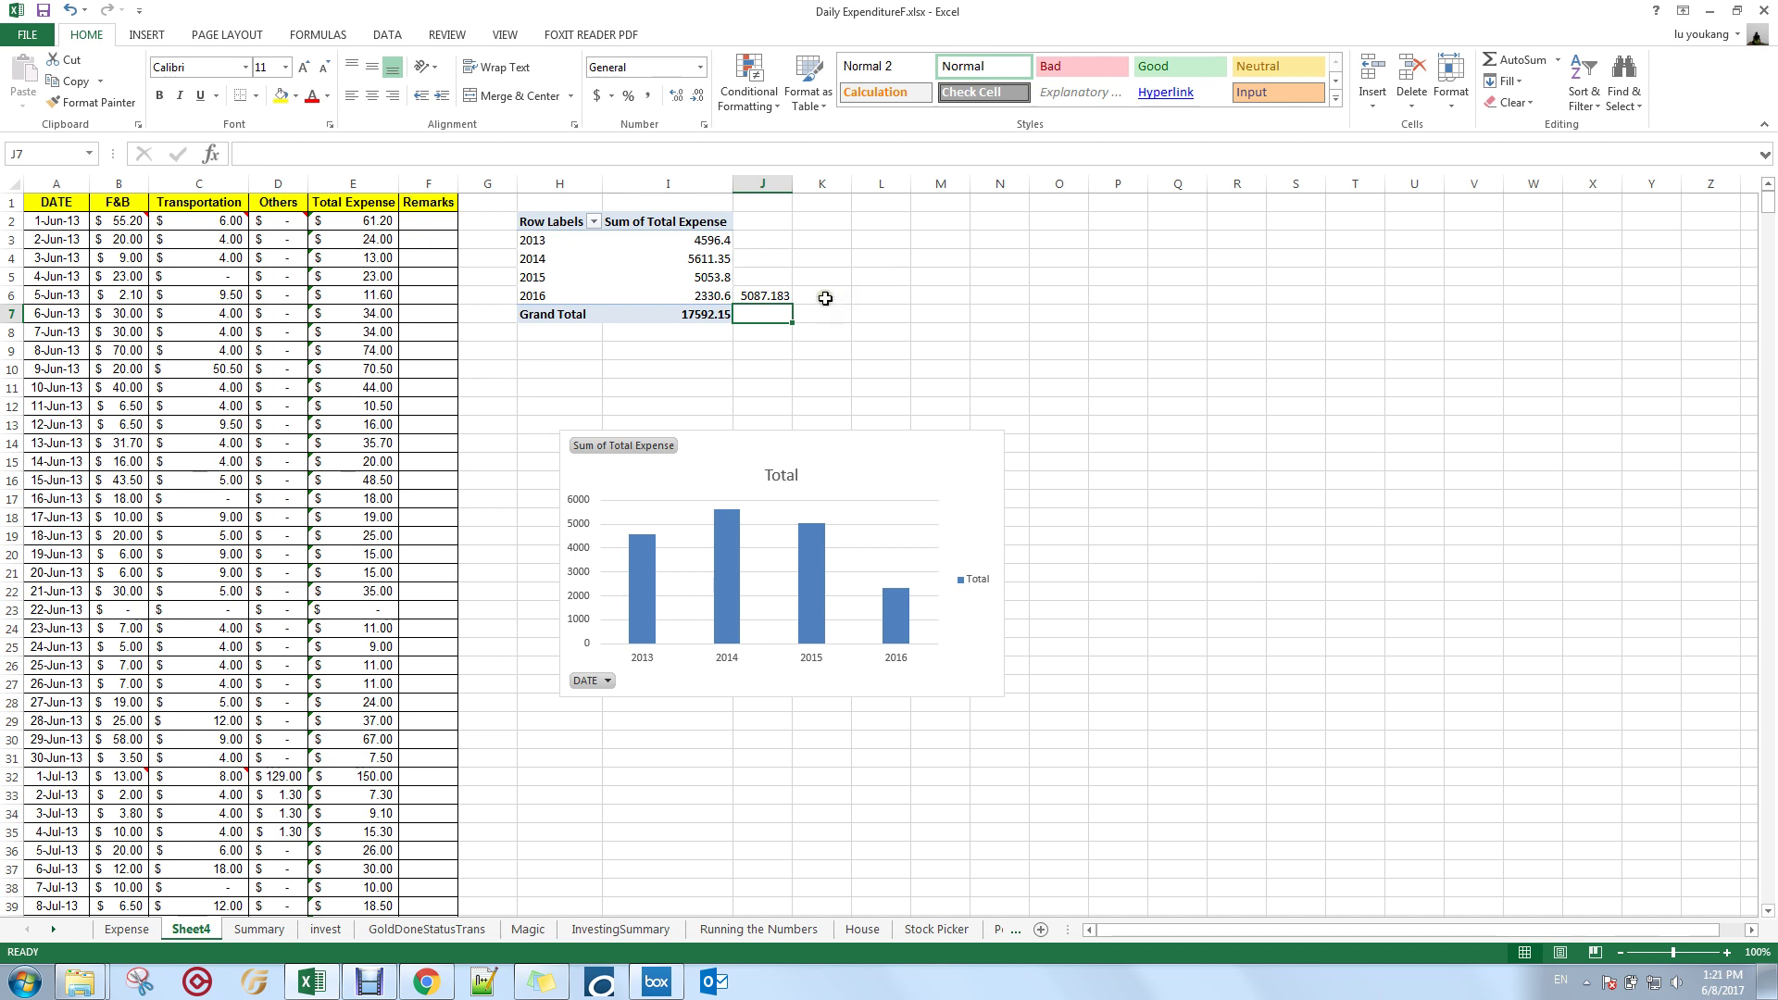
# Delete the yearly Total Expense PivotChart from the sheet.
pyautogui.click(889, 432)
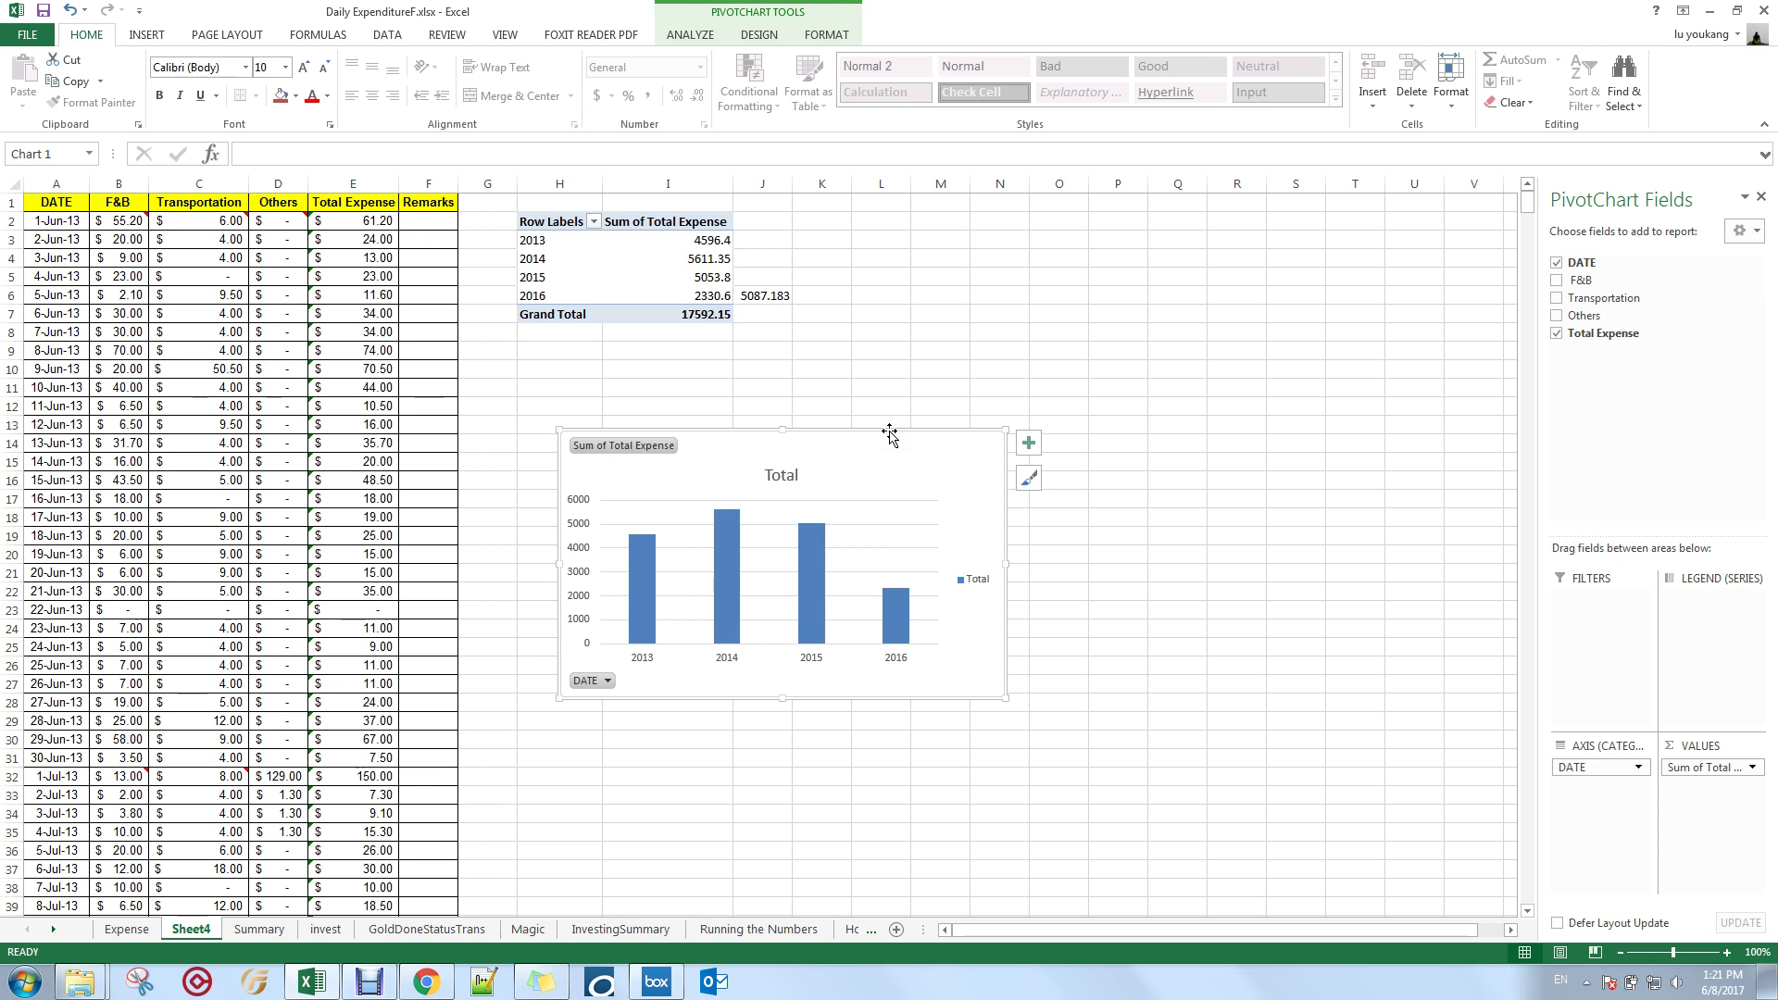
pyautogui.press('Delete')
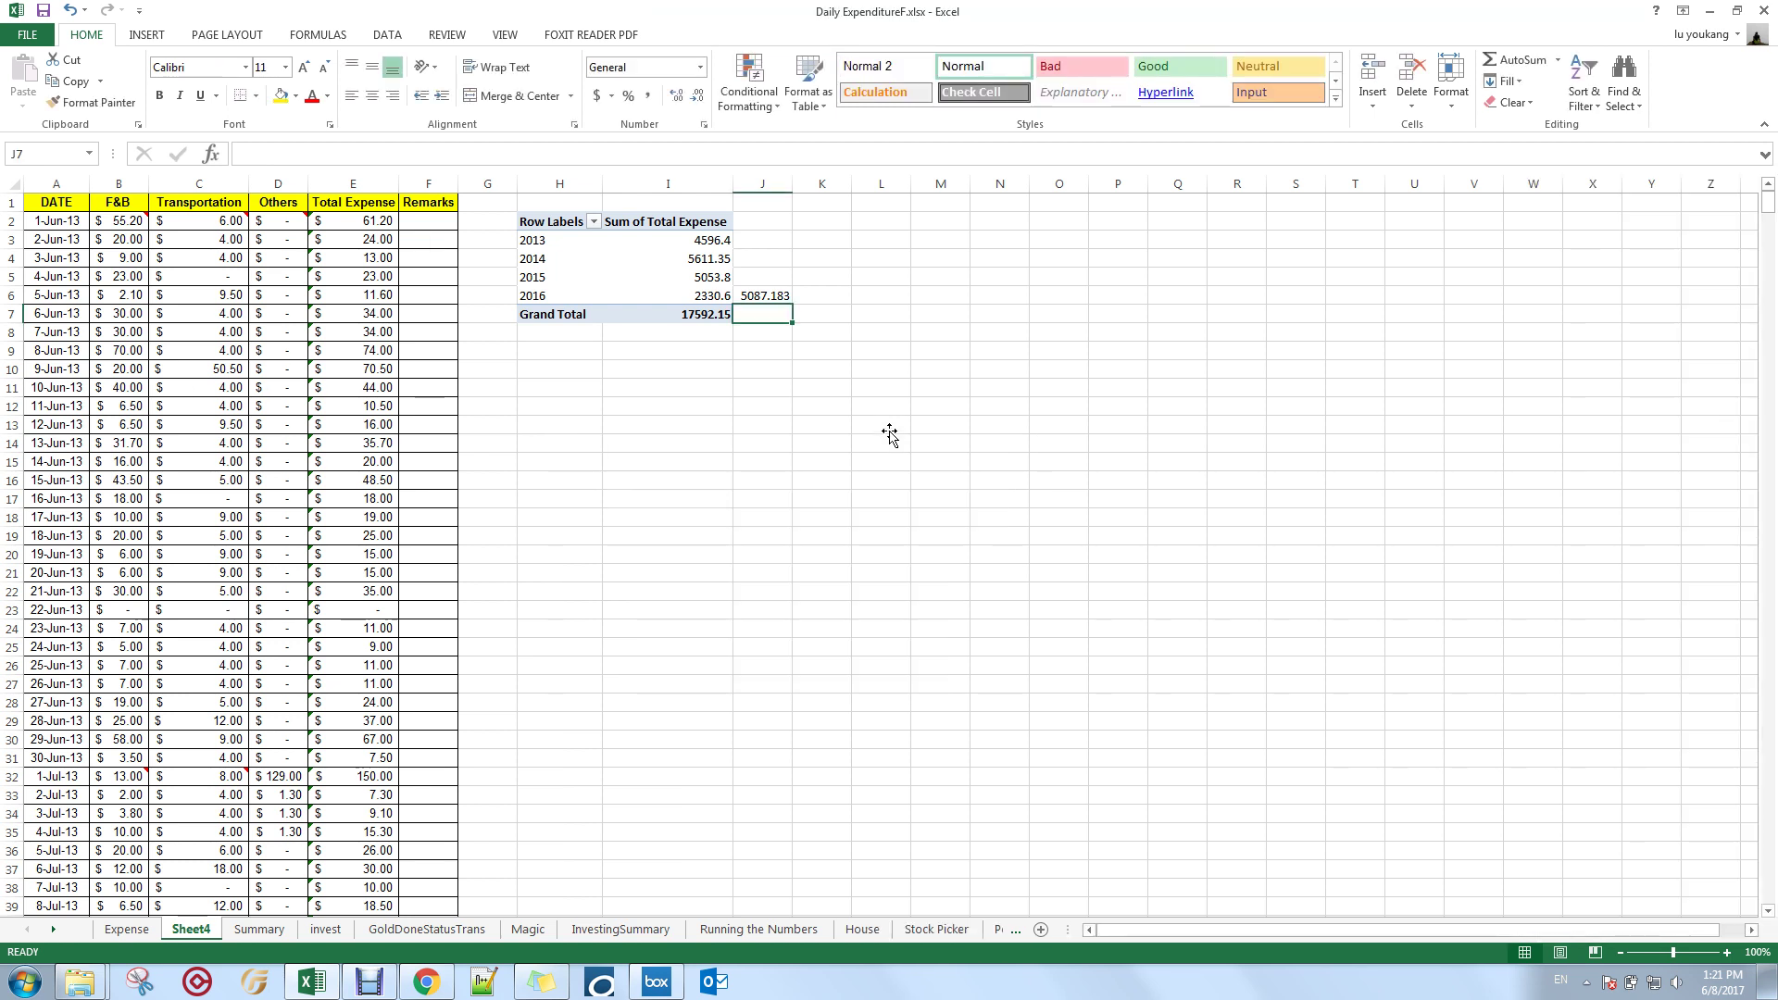